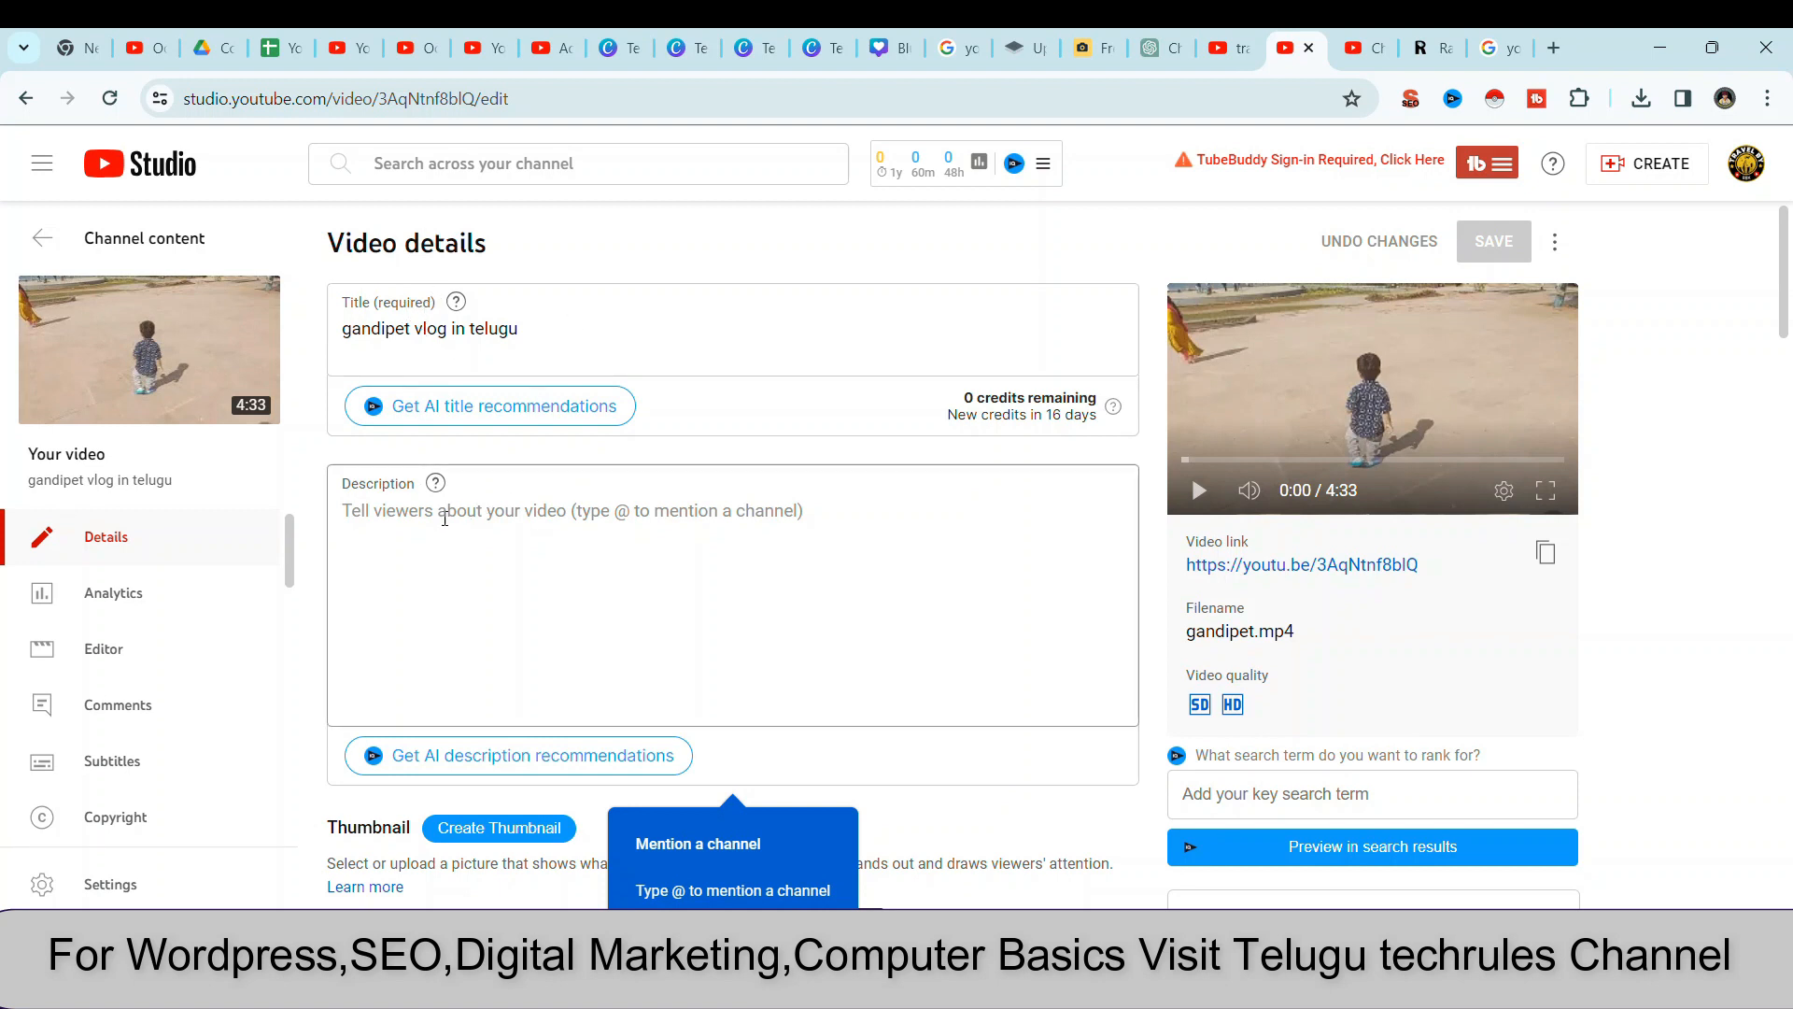
# Look through the gandipet video's details page from the title and description down to the Tags section.
pyautogui.scroll(-10, 445, 519)
pyautogui.scroll(3, 444, 525)
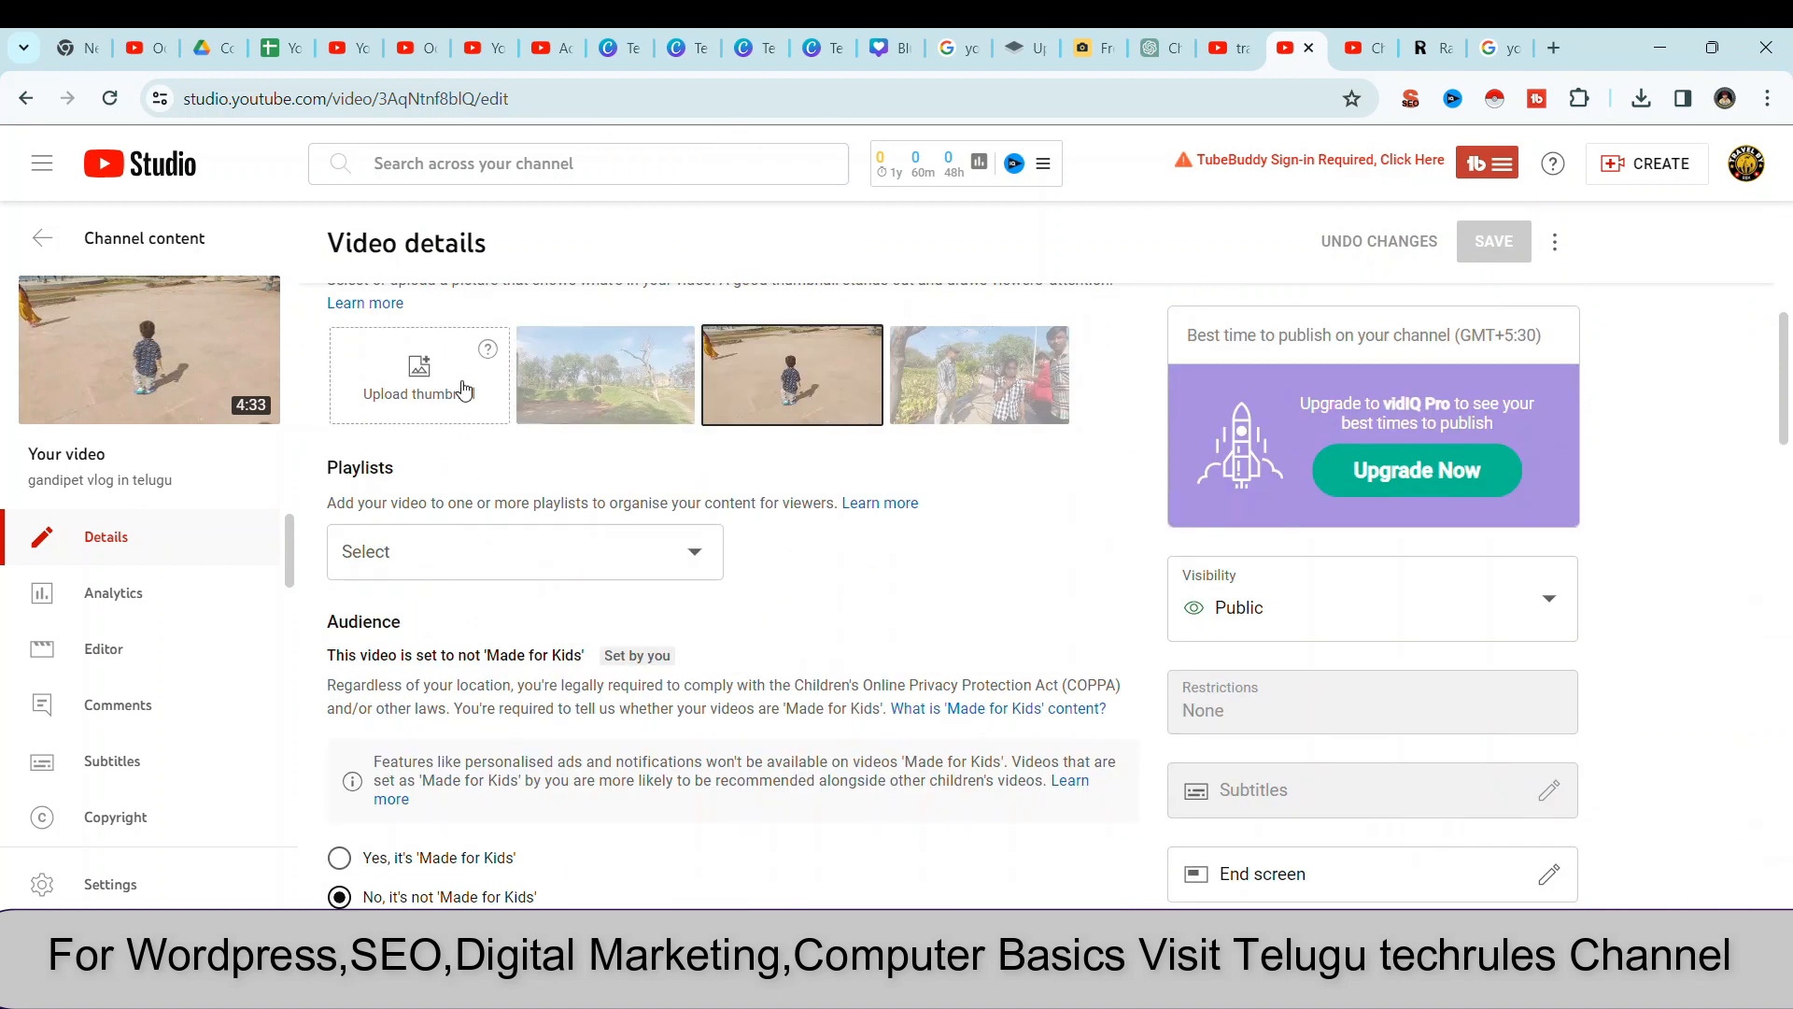
pyautogui.scroll(-12, 479, 504)
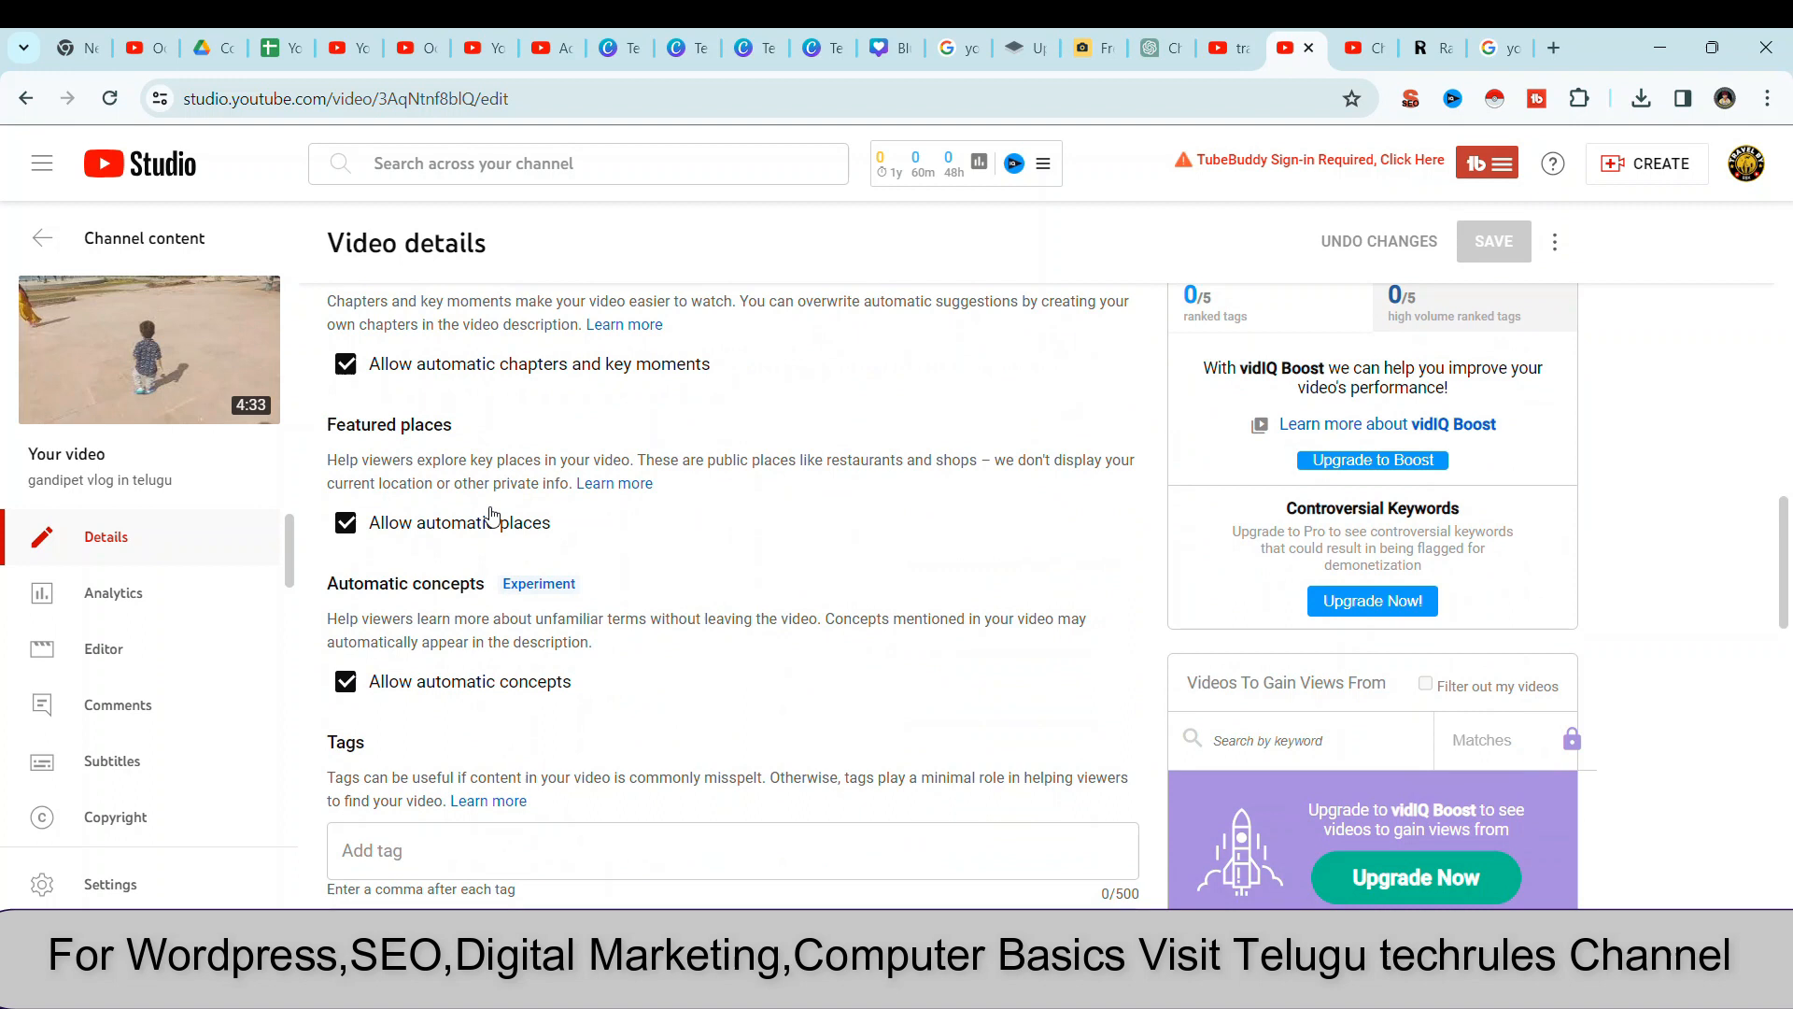
pyautogui.click(439, 812)
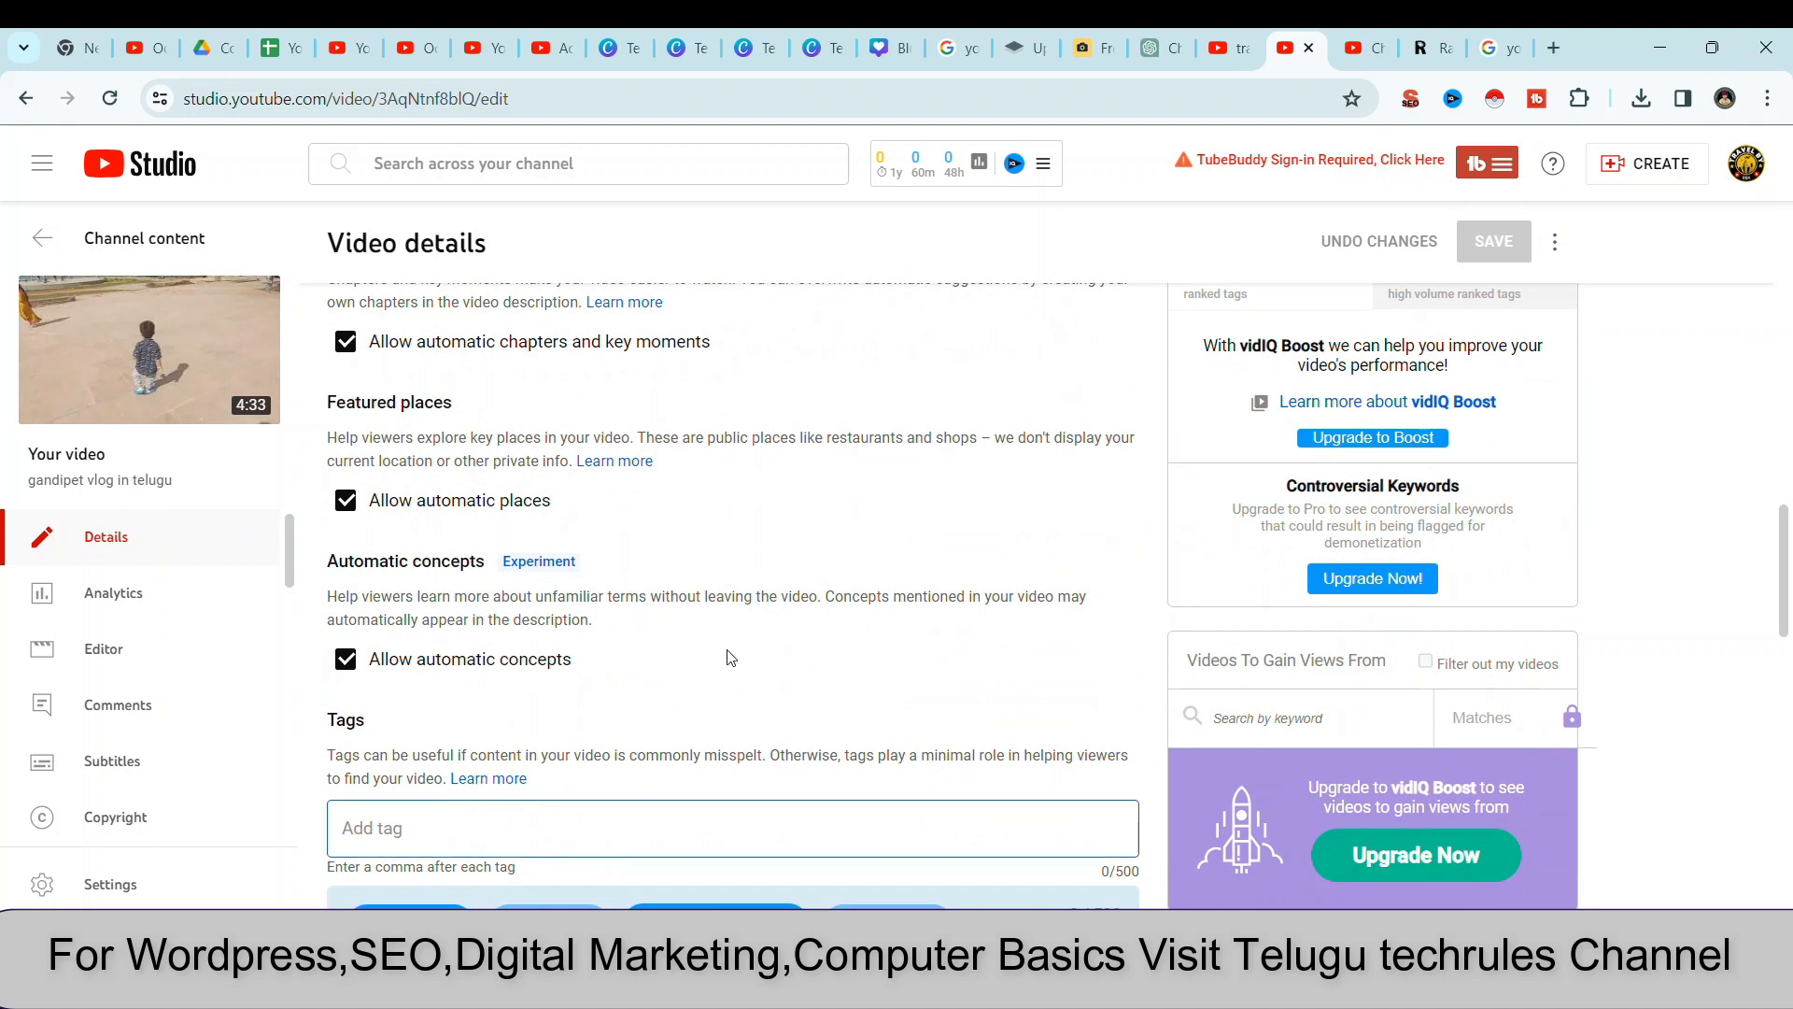
pyautogui.scroll(-3, 728, 649)
# Switch to YouTube's home page and search for "best phone under 20000" from the suggestions for "best".
pyautogui.click(553, 48)
pyautogui.click(140, 161)
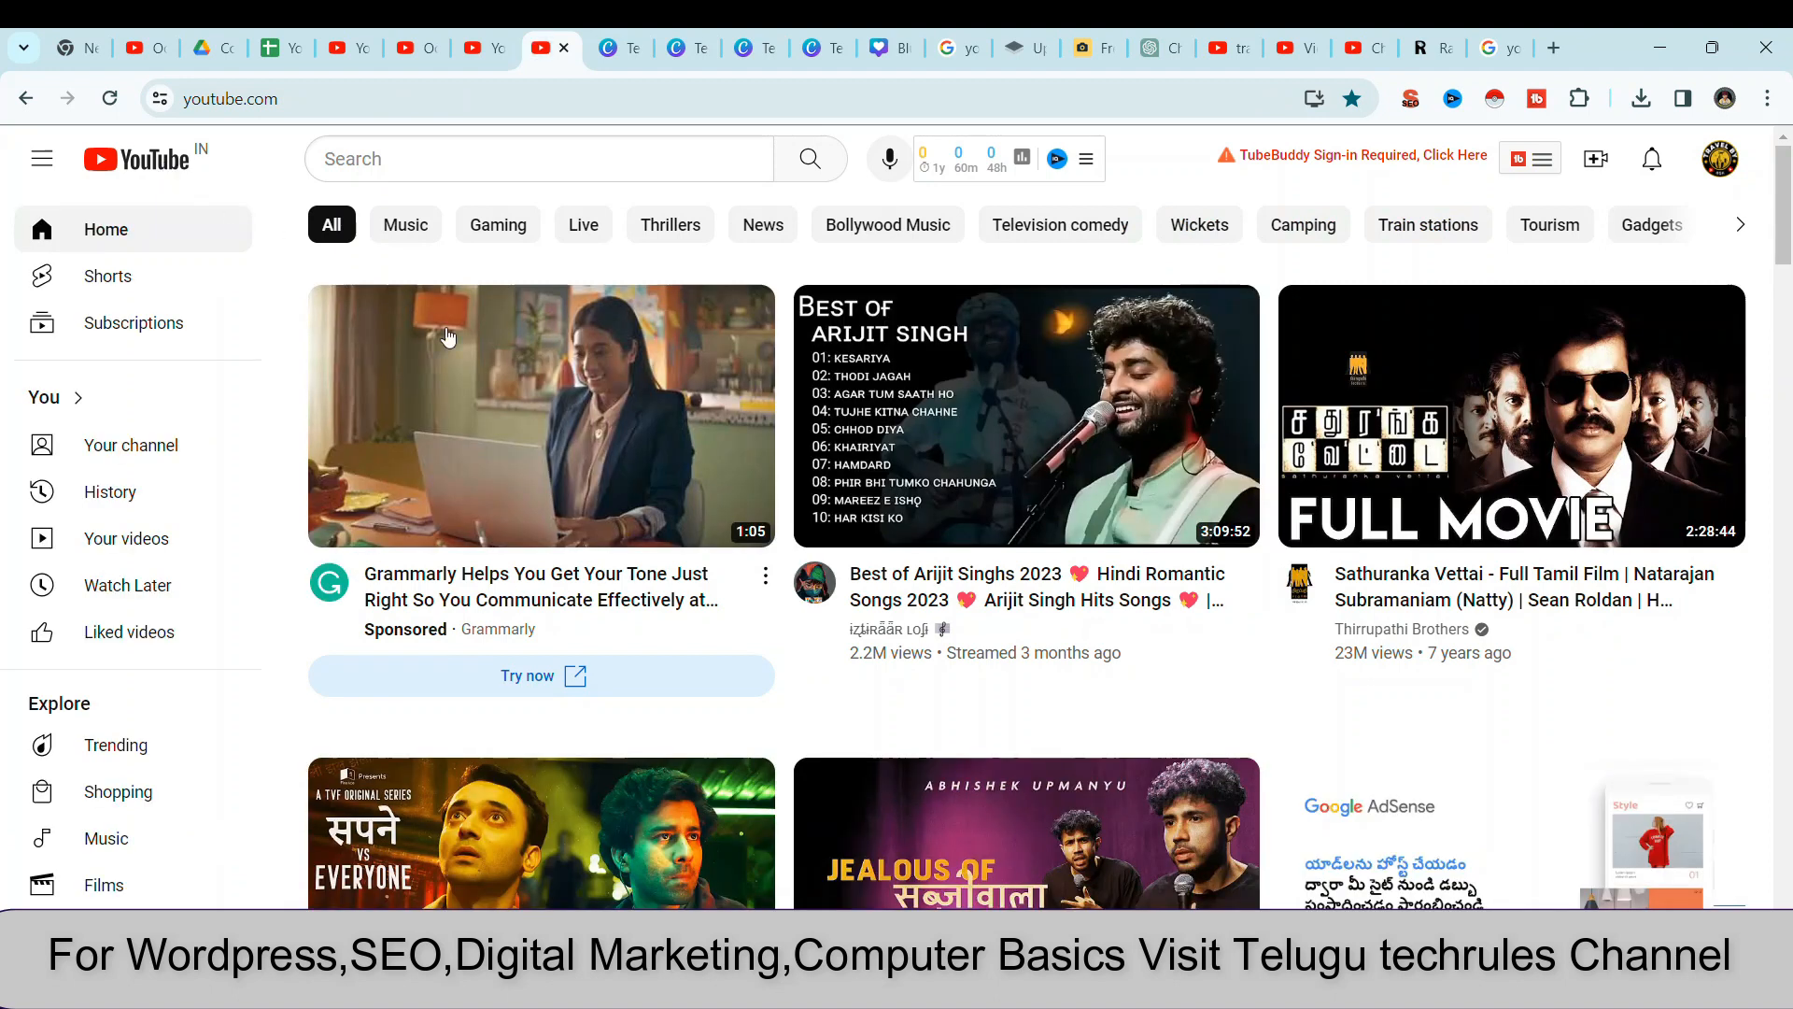
pyautogui.click(690, 167)
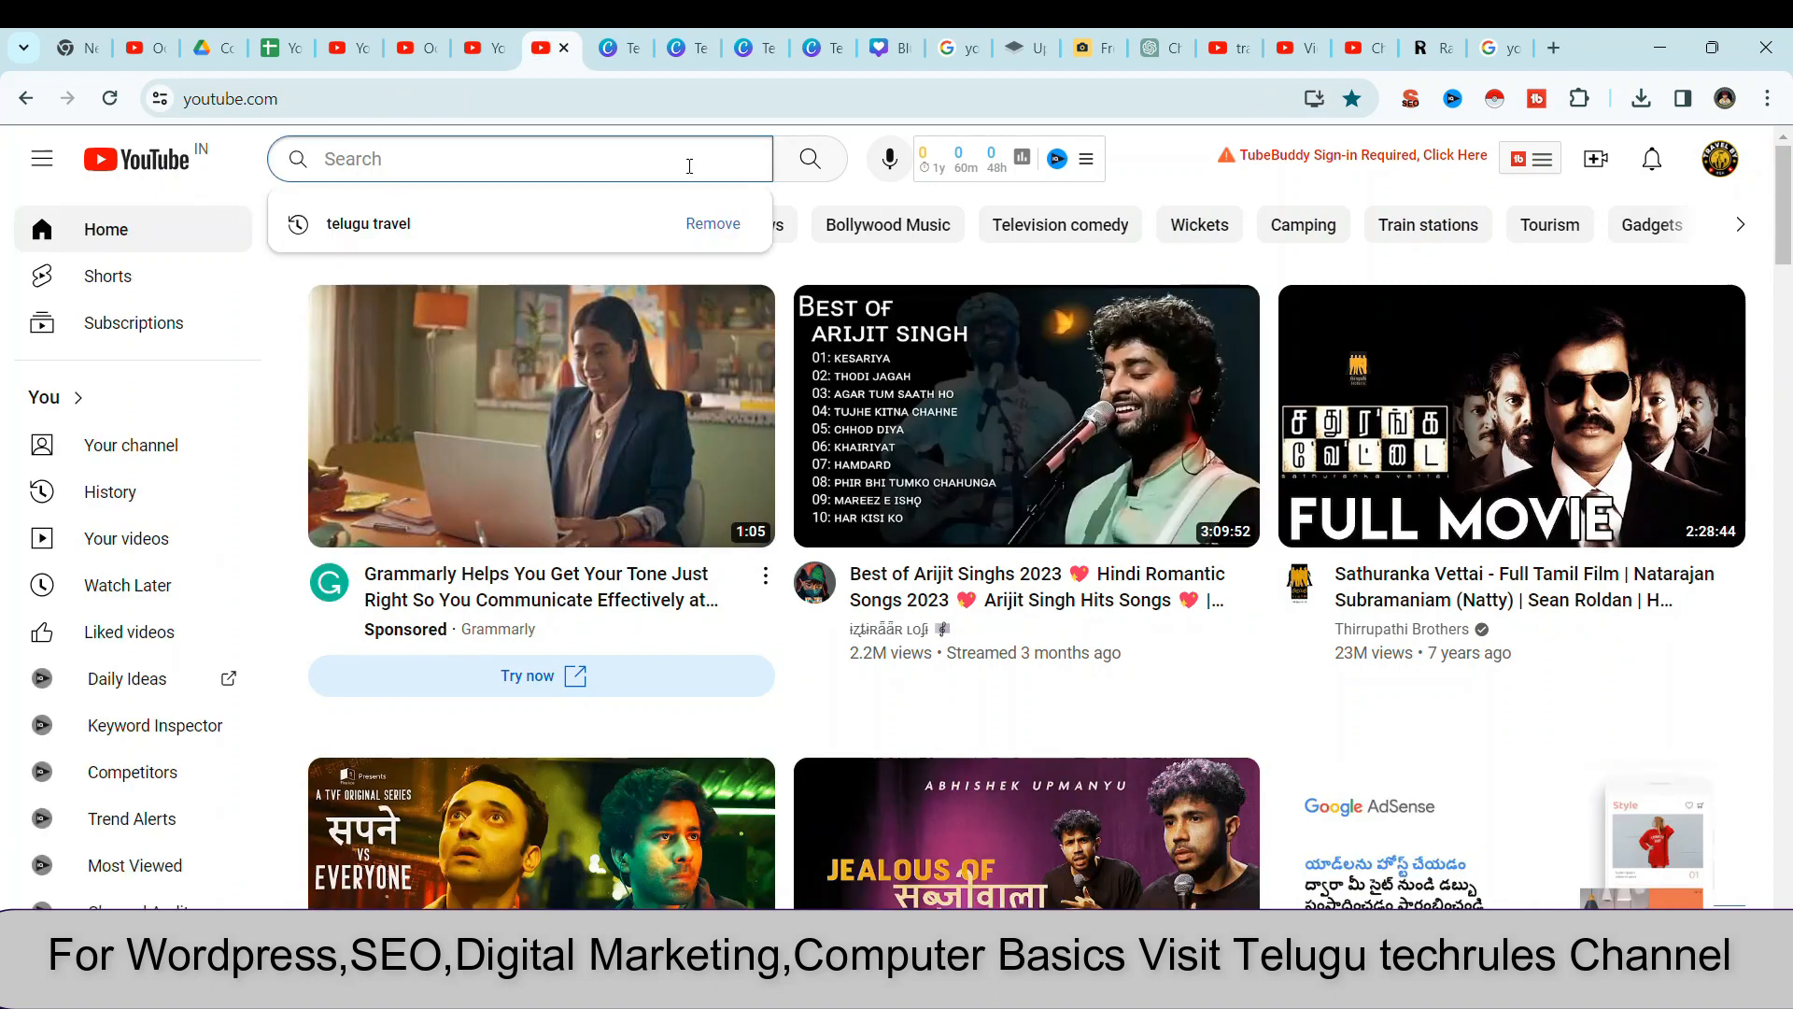
pyautogui.write('best')
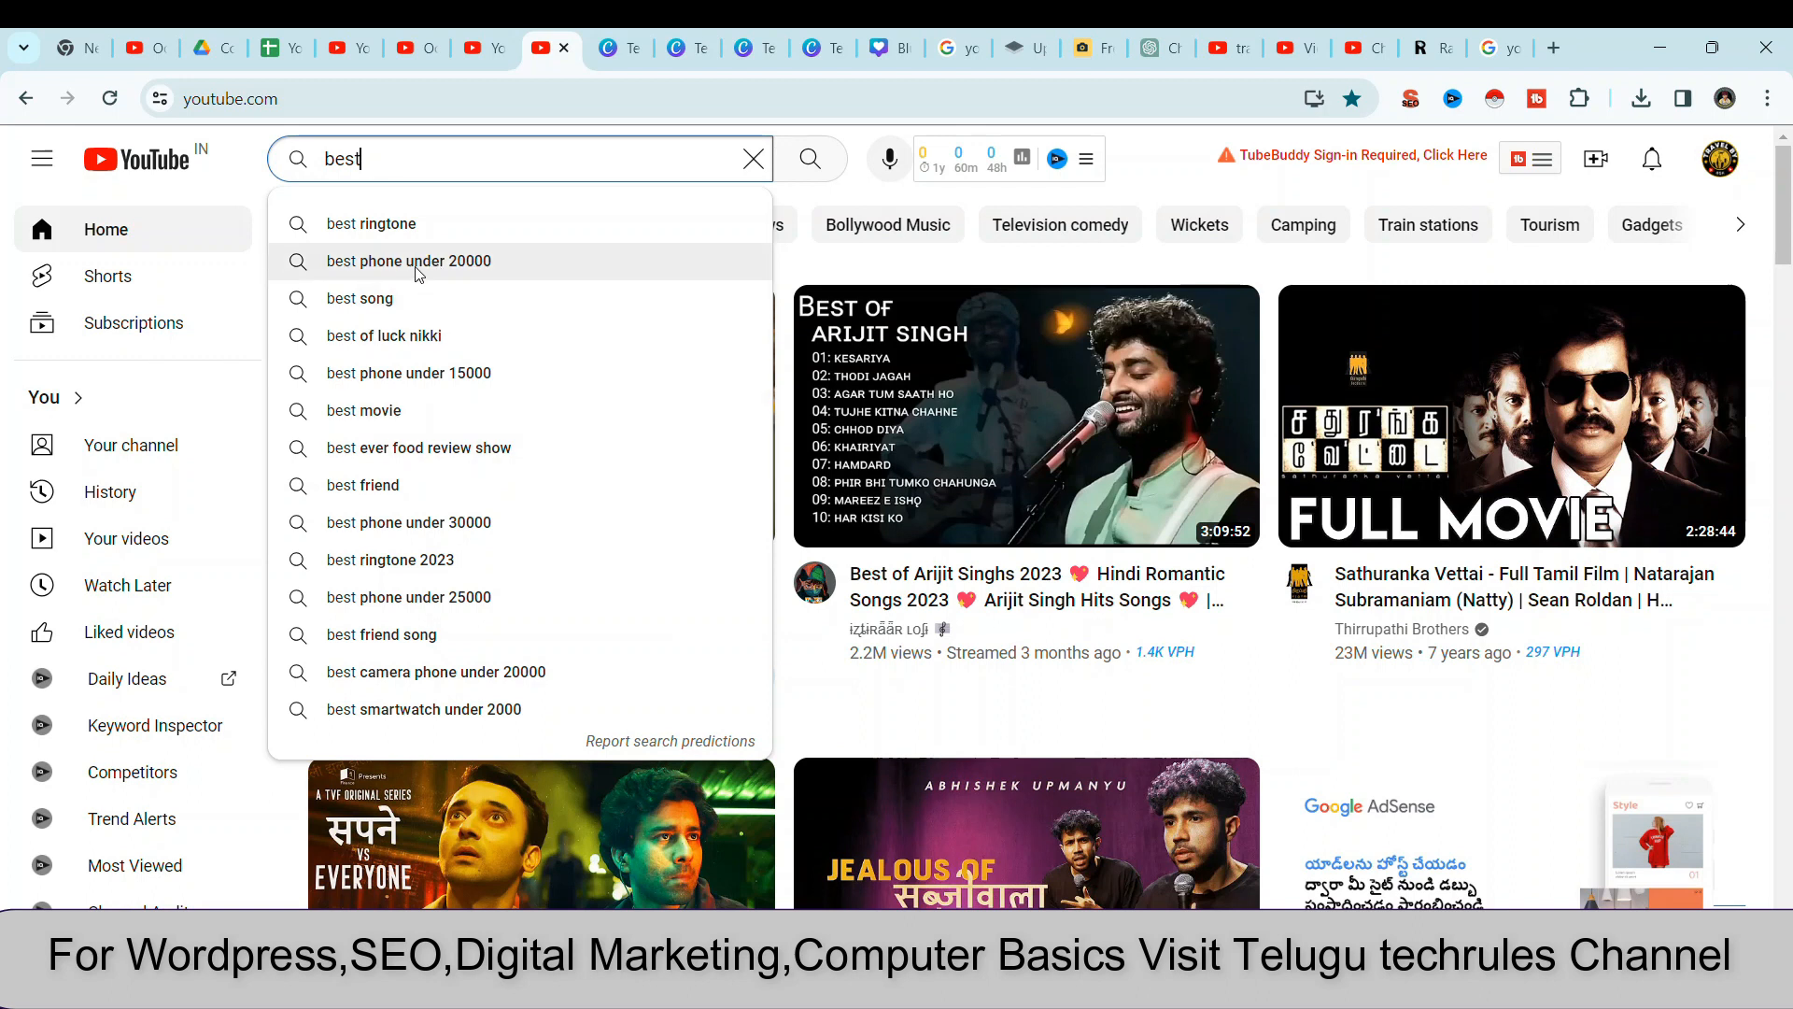
pyautogui.click(418, 265)
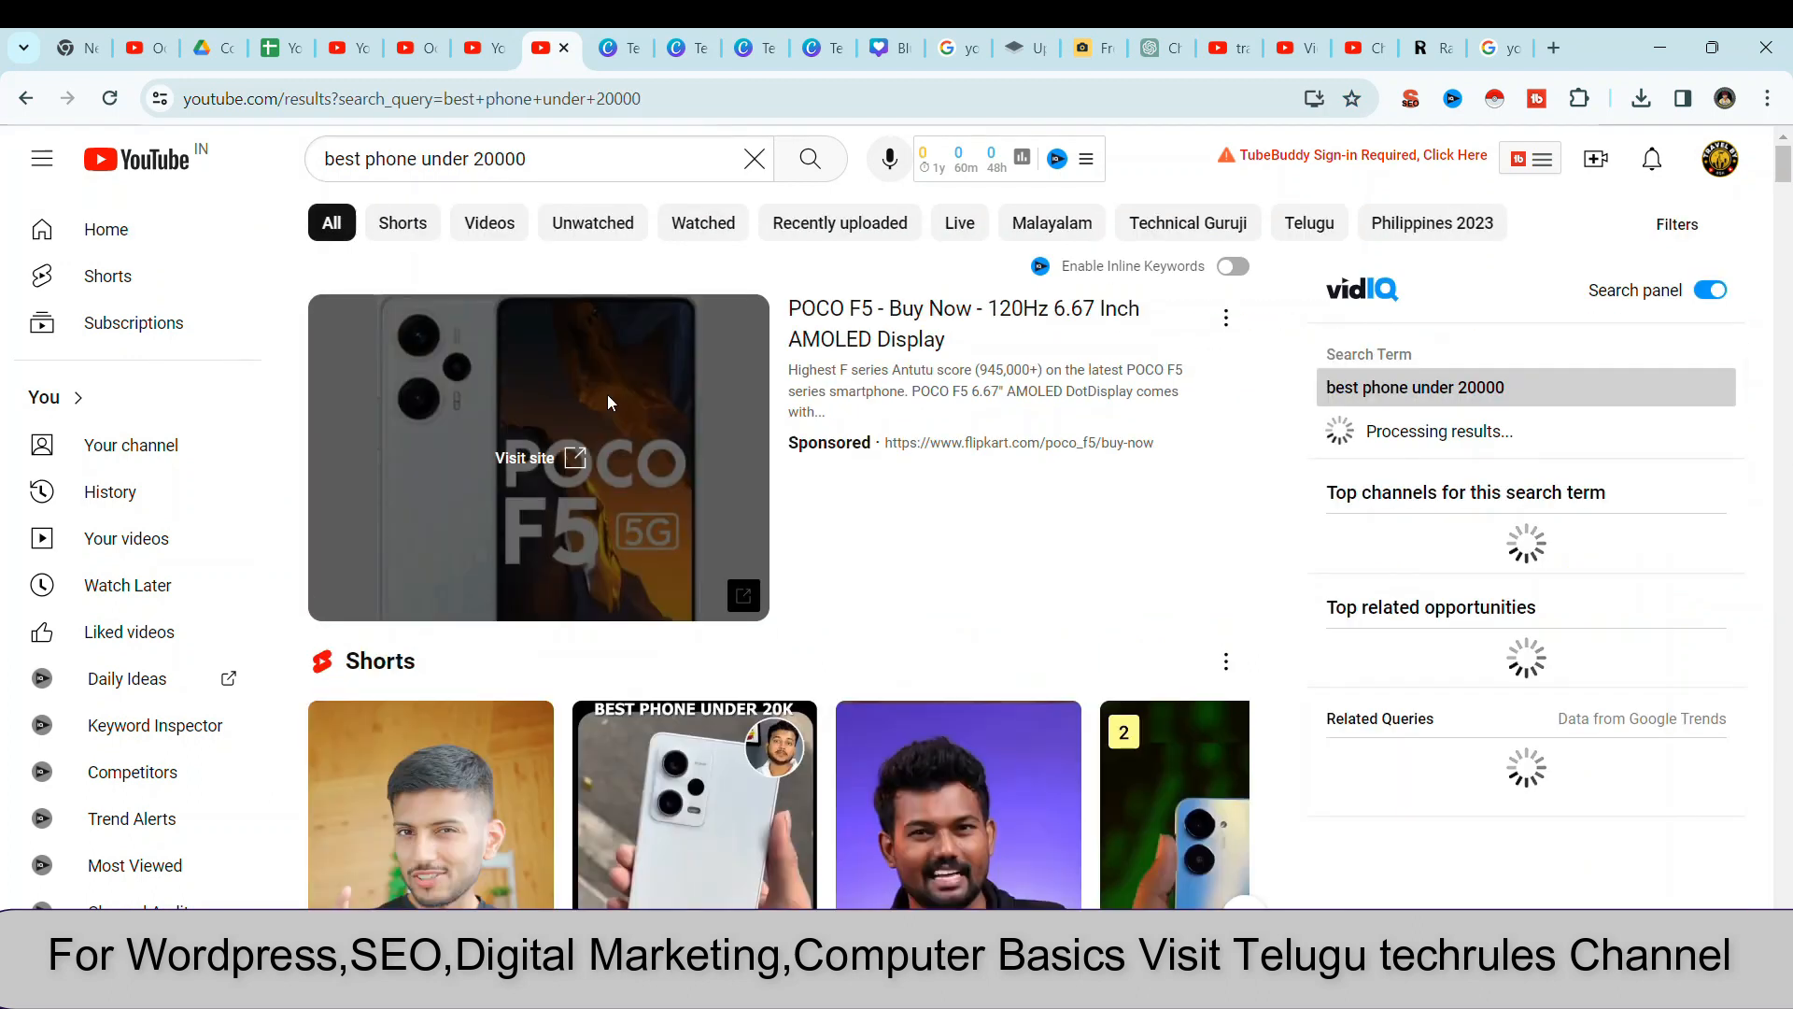
# Examine the ranking videos for the phone search along with the vidIQ keyword score, top channels and related queries.
pyautogui.scroll(-10, 608, 402)
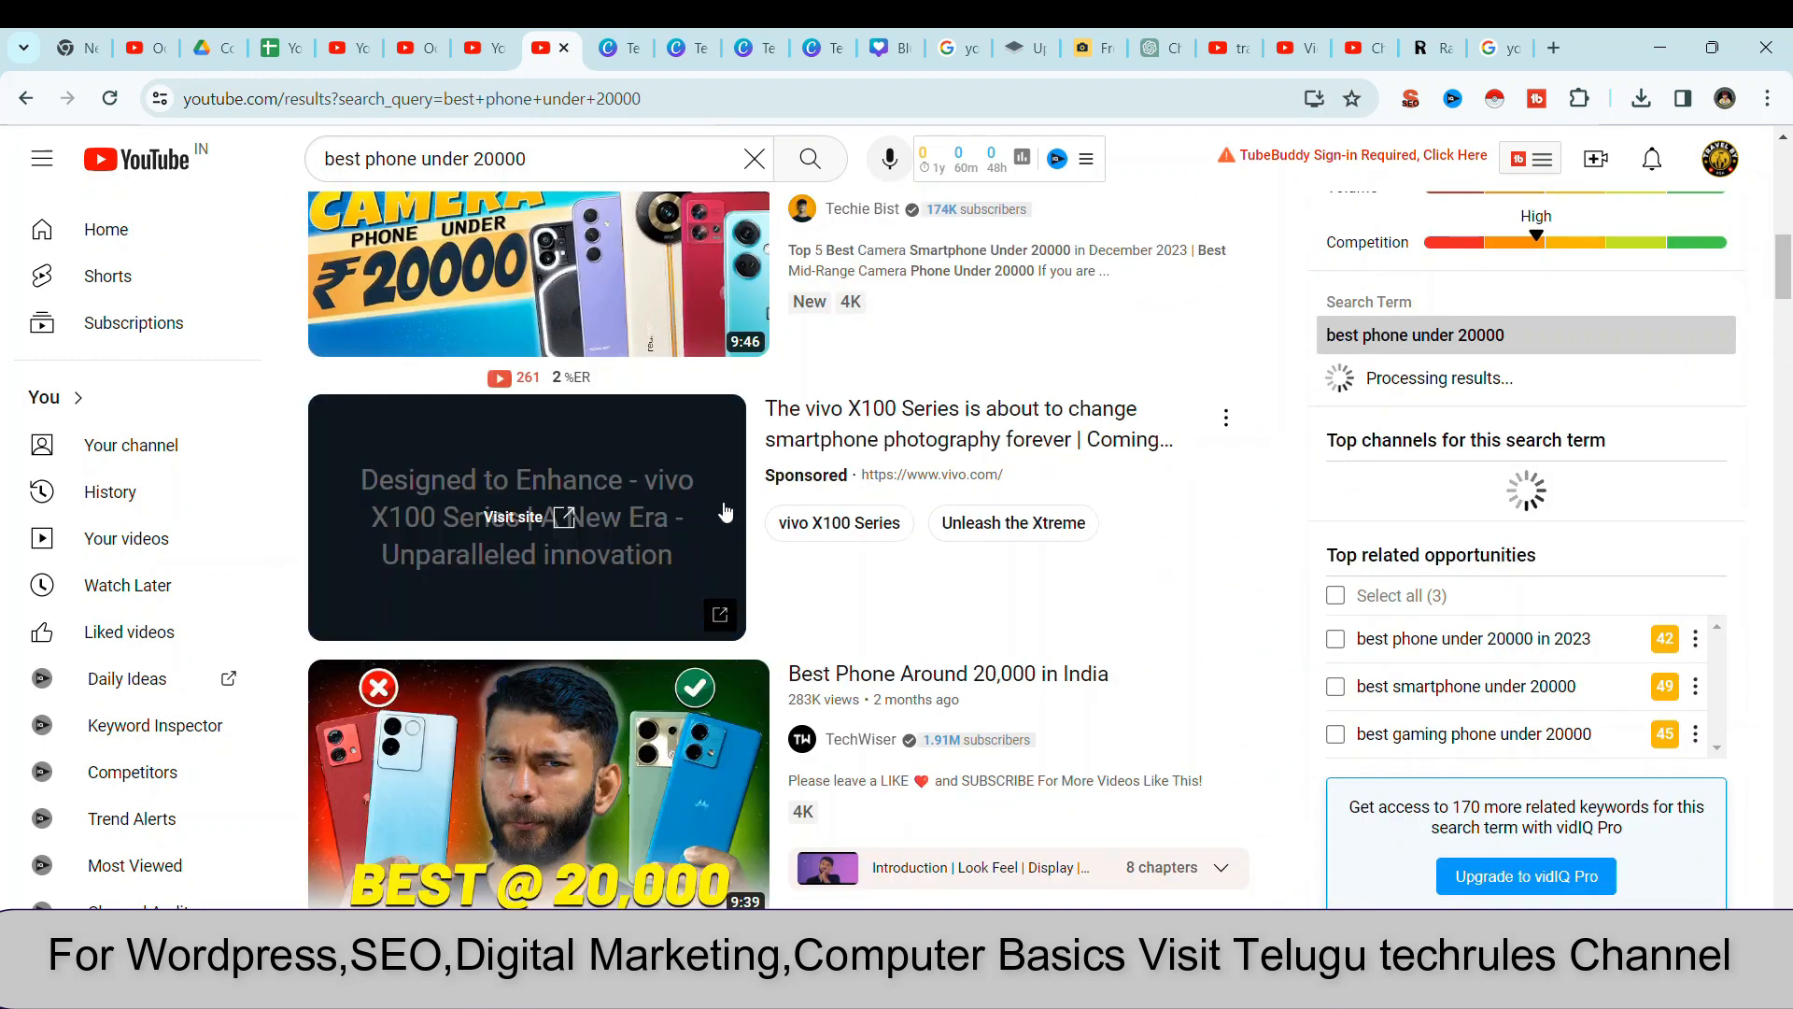
pyautogui.scroll(3, 725, 512)
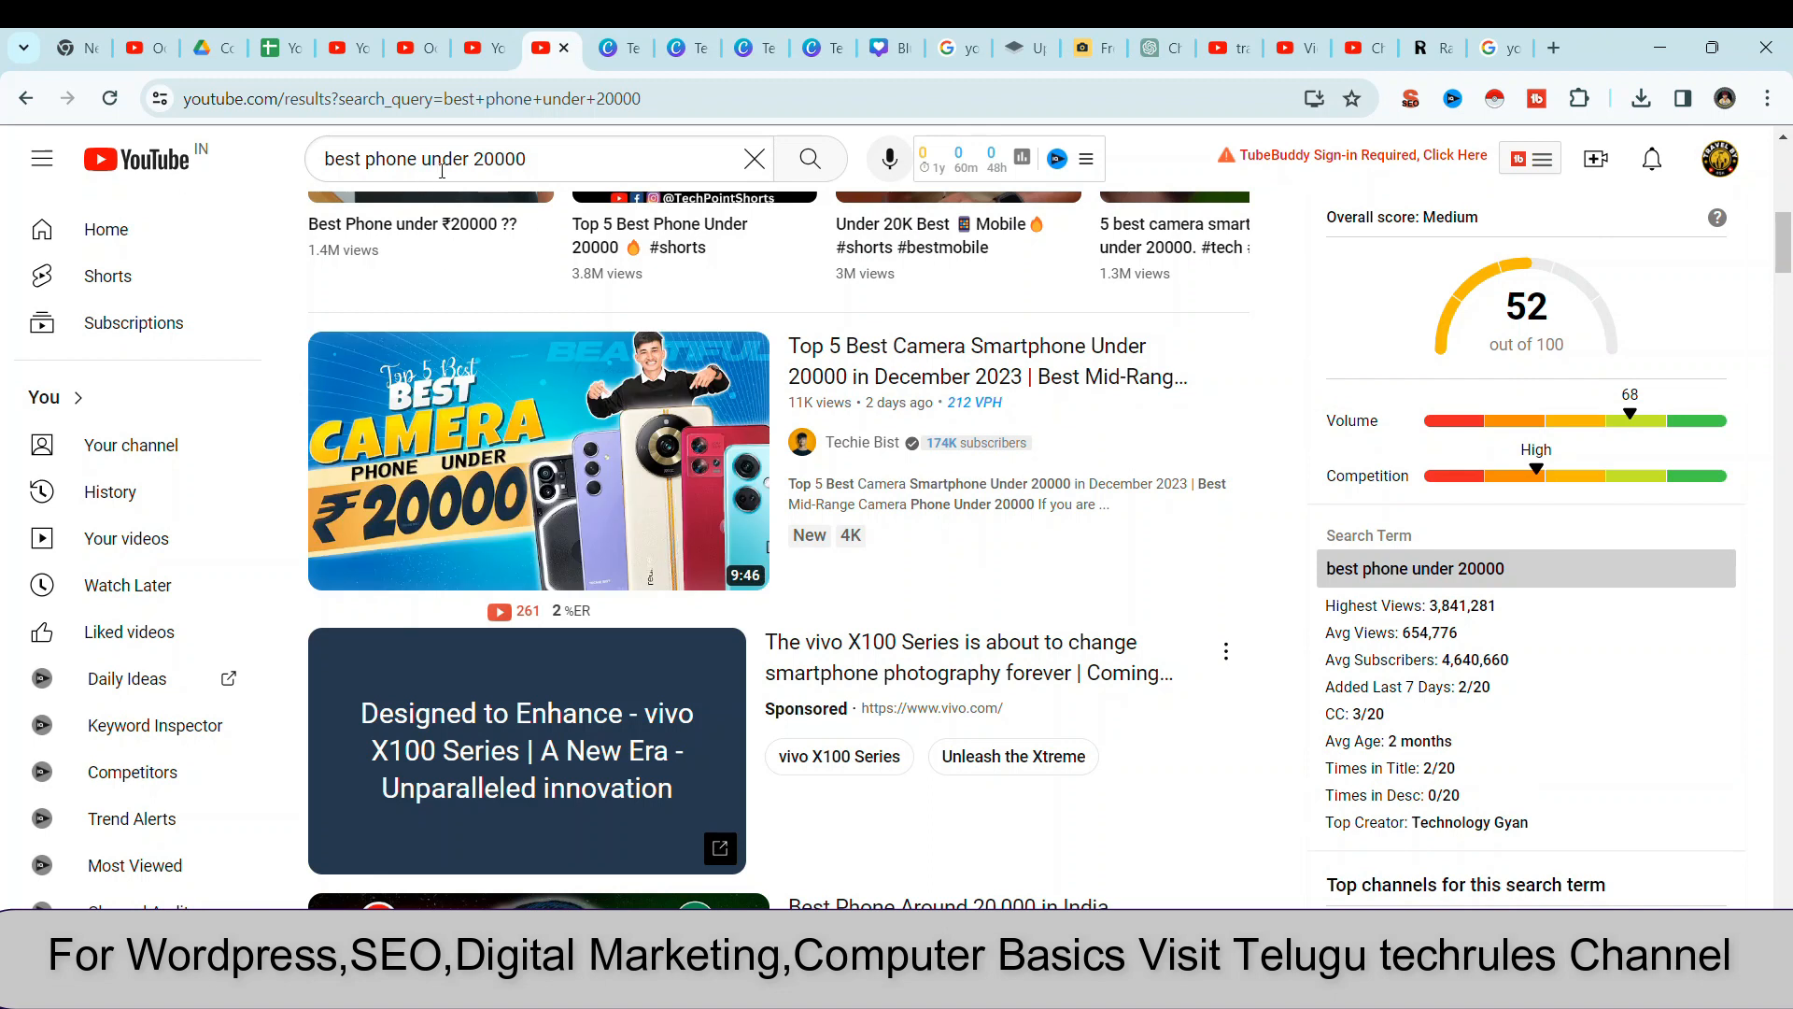
pyautogui.scroll(-3, 923, 481)
pyautogui.scroll(-3, 928, 497)
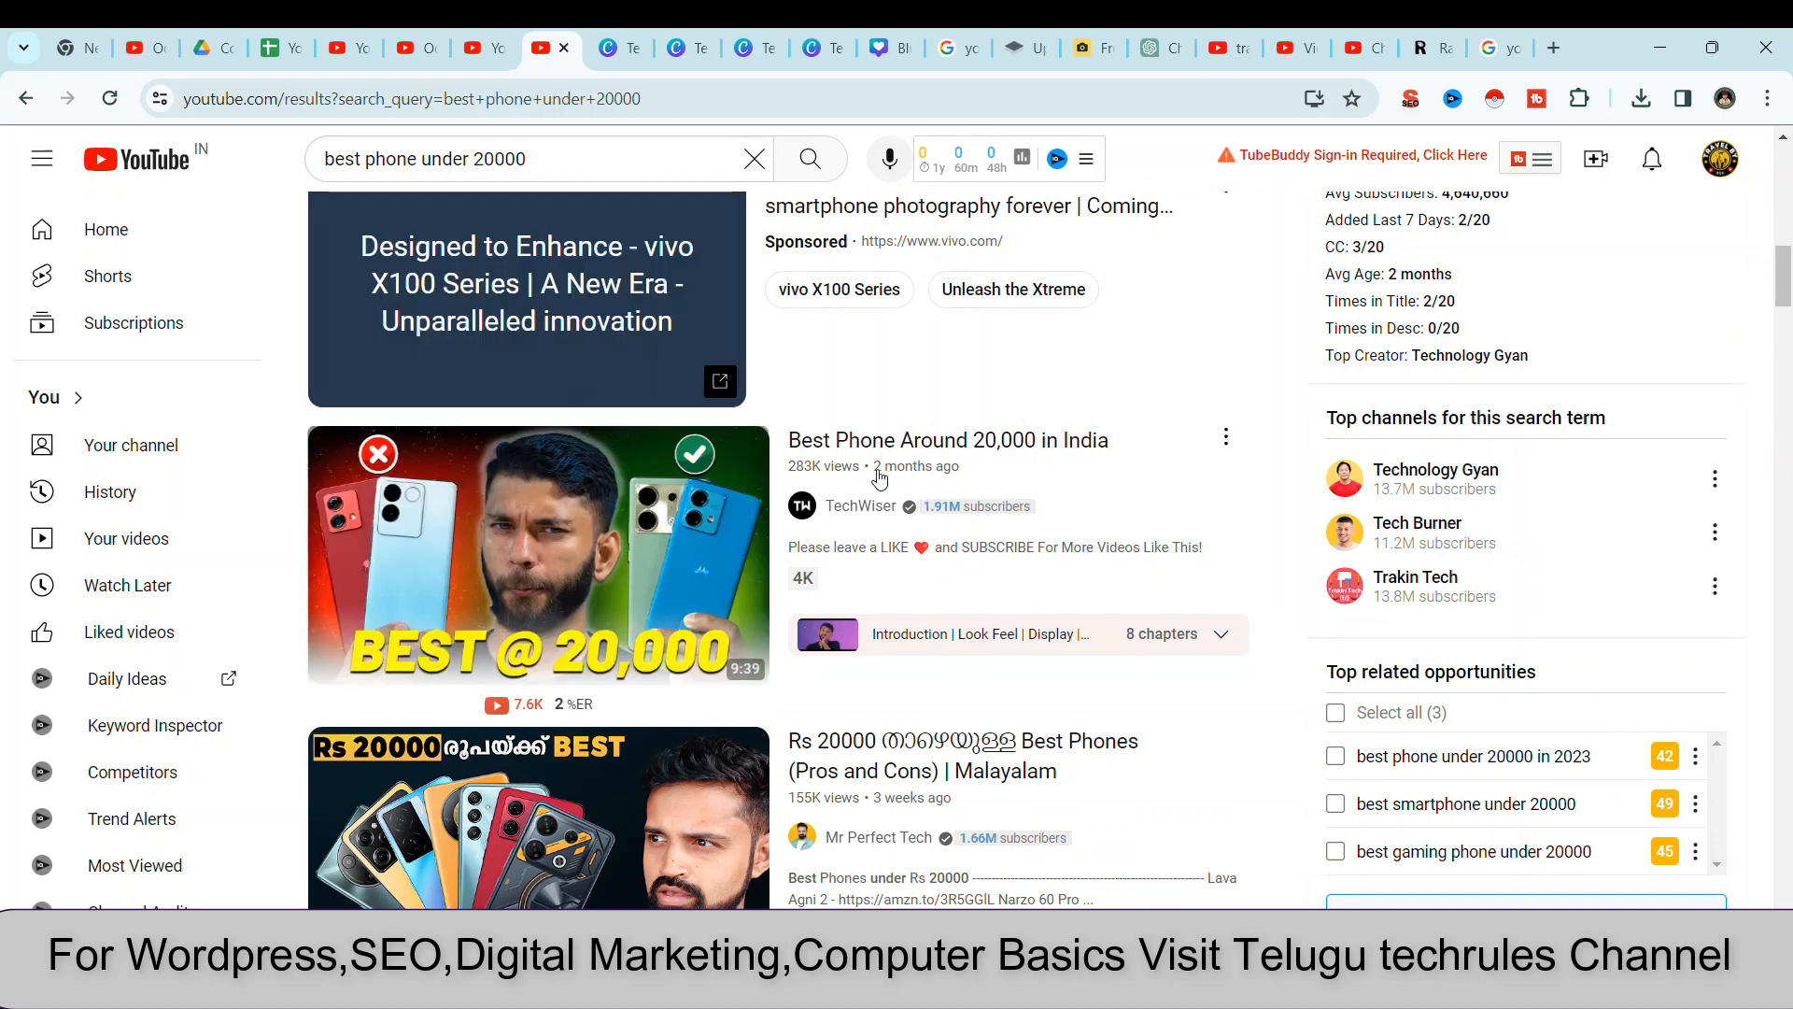
pyautogui.scroll(-10, 878, 477)
pyautogui.scroll(3, 922, 543)
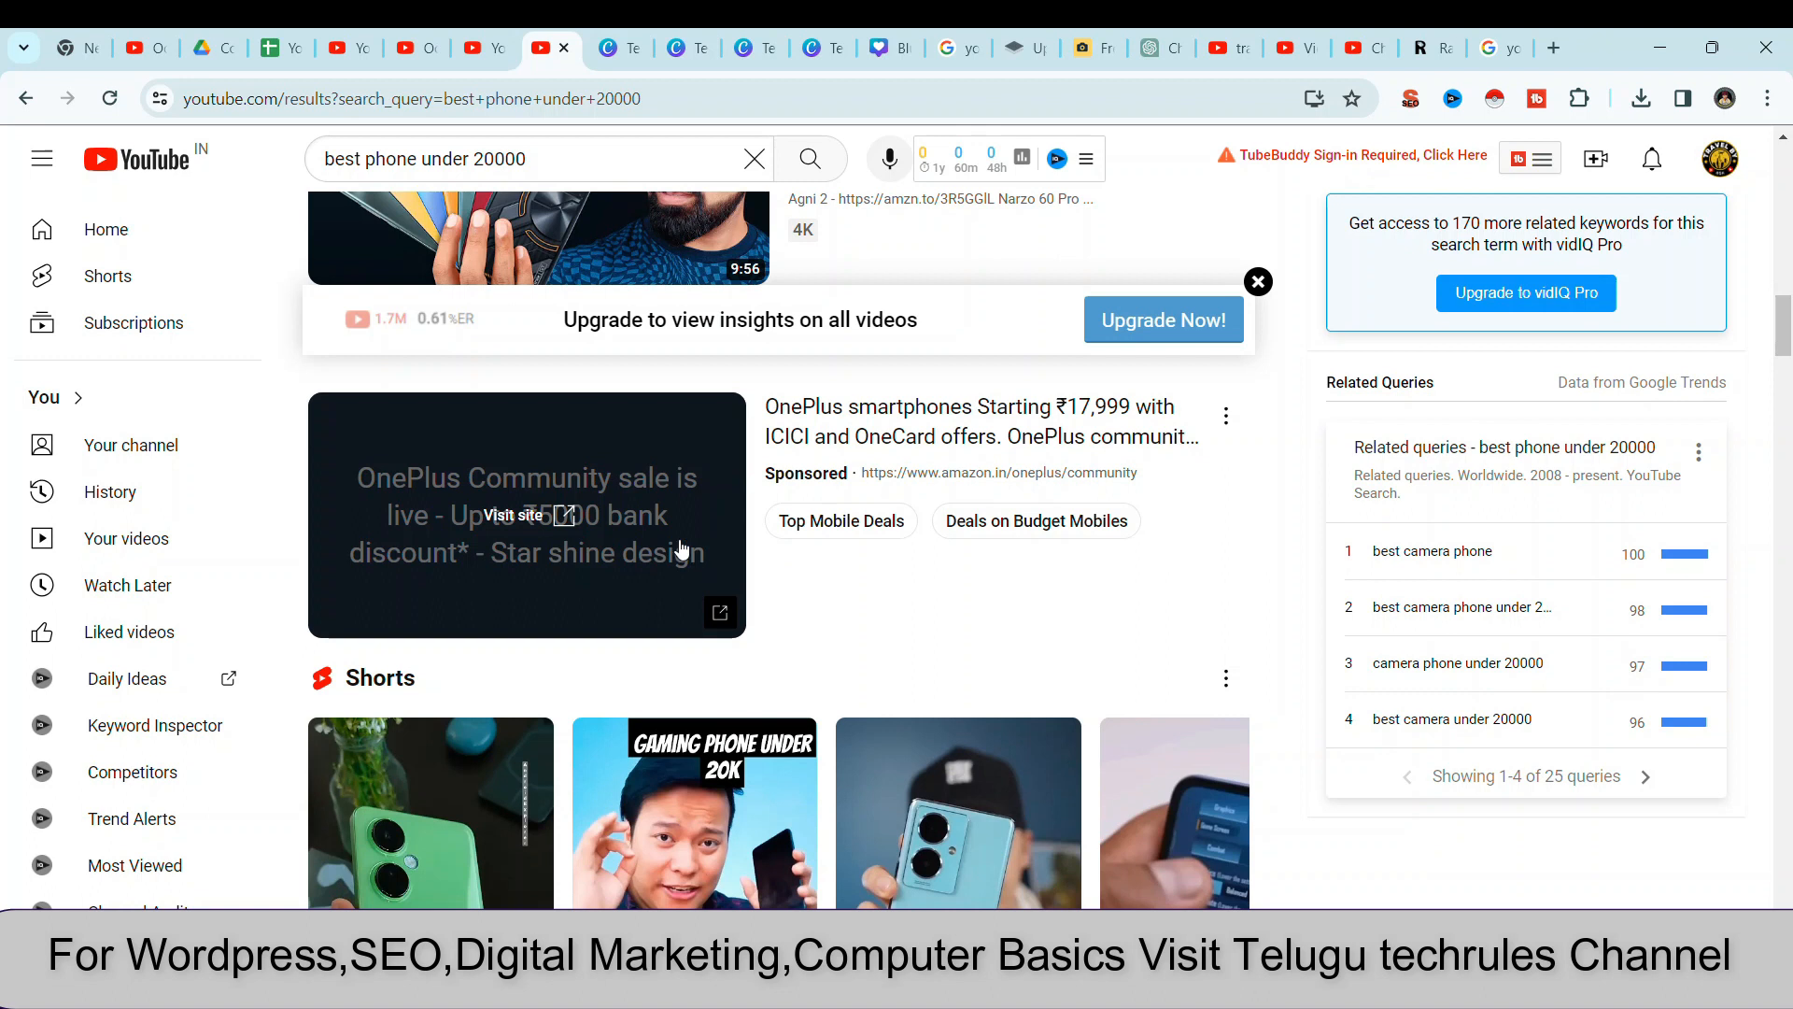
pyautogui.scroll(7, 680, 549)
pyautogui.scroll(-1, 768, 578)
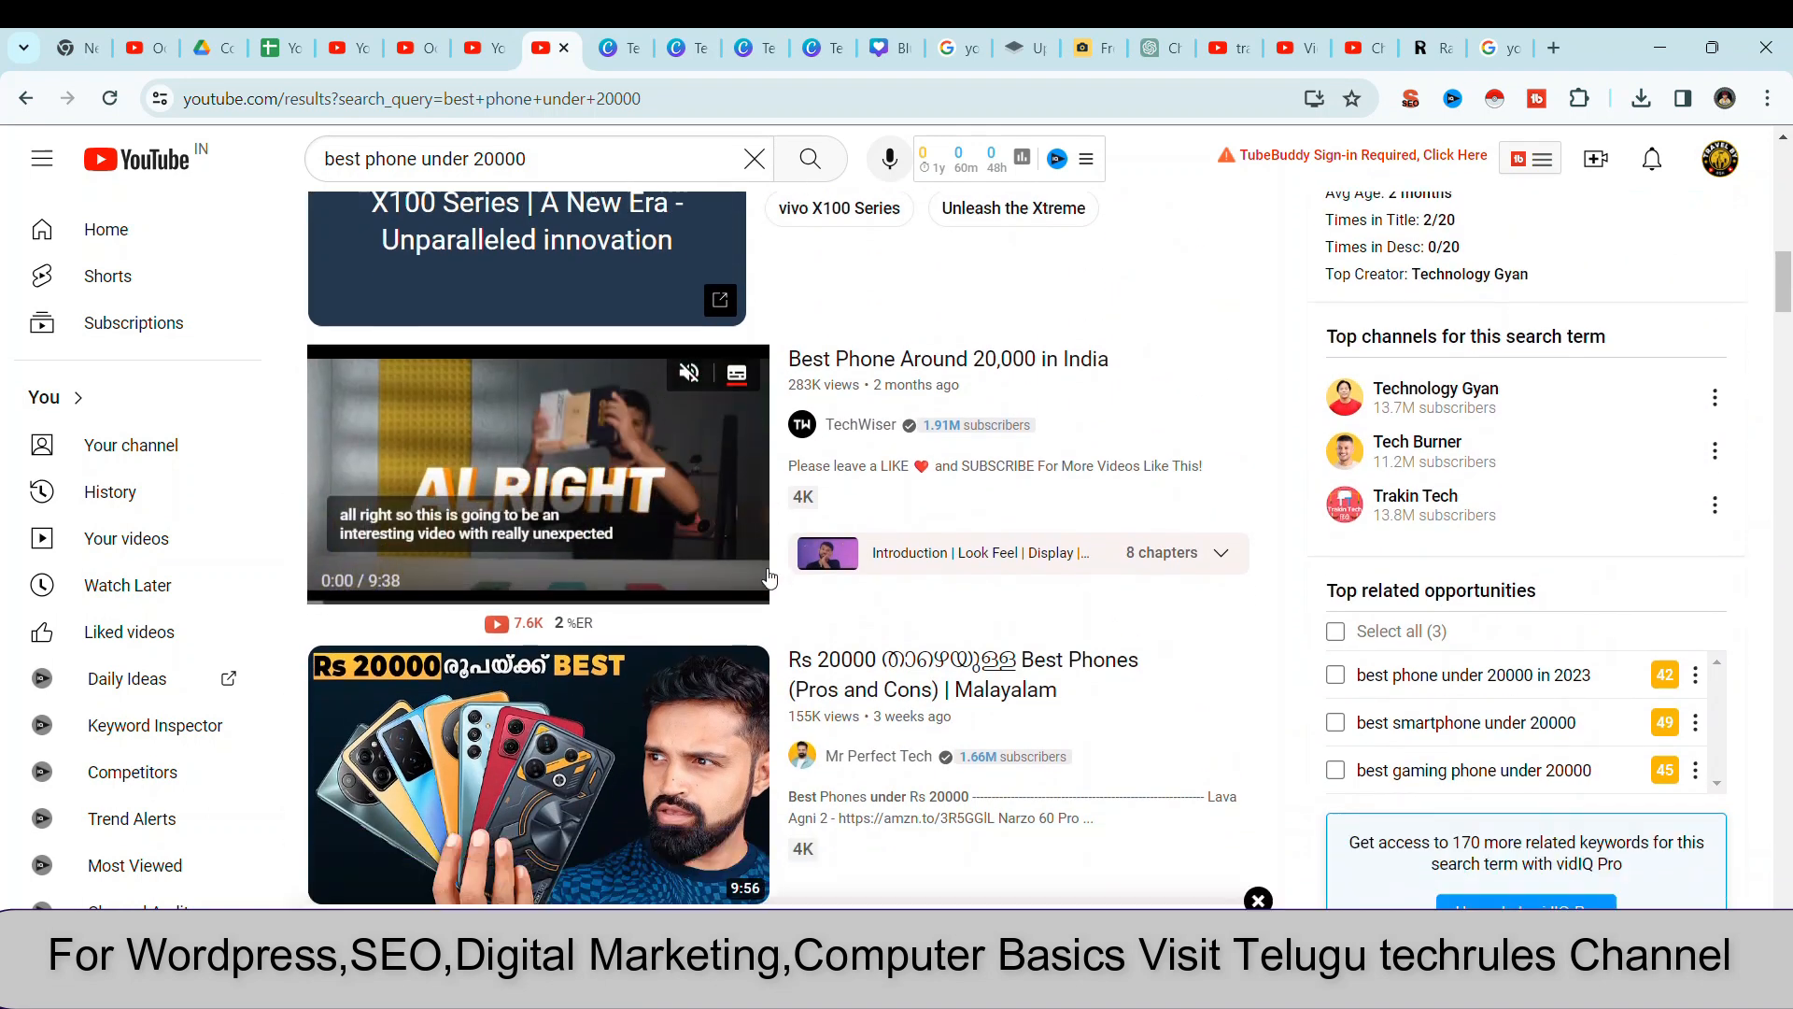
pyautogui.scroll(-1, 769, 578)
pyautogui.moveTo(1670, 642)
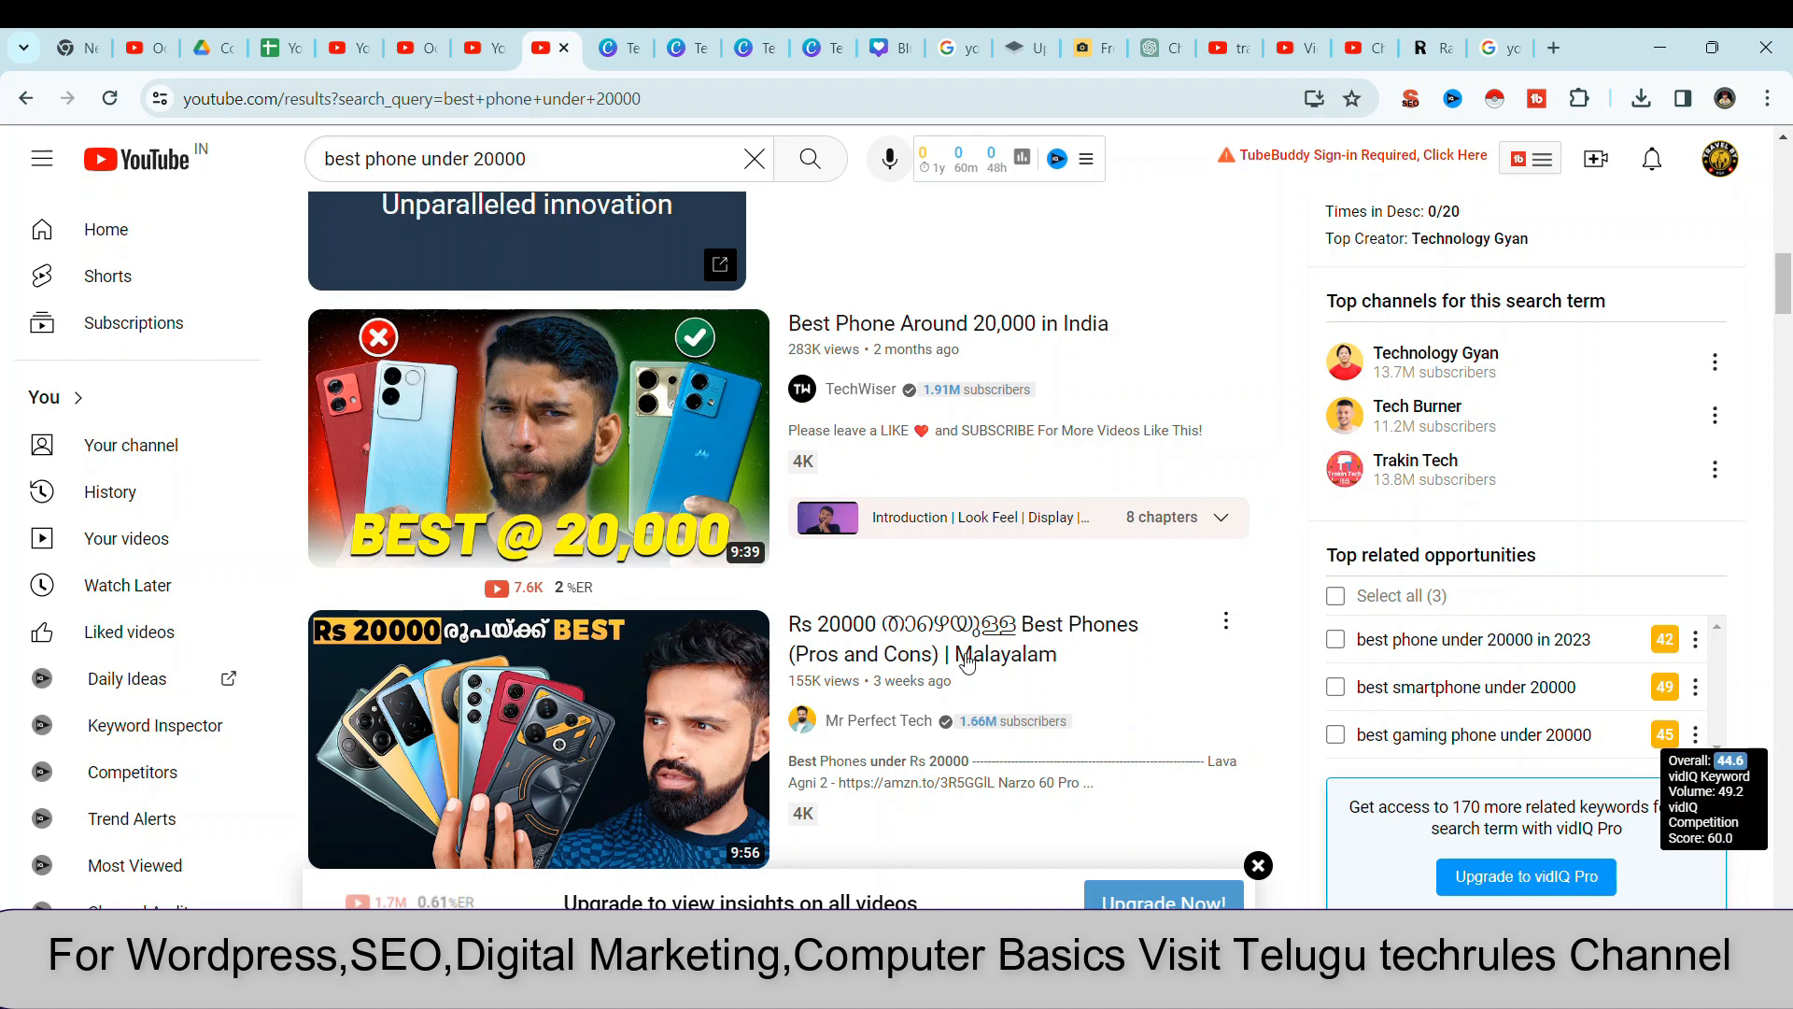
pyautogui.scroll(15, 966, 661)
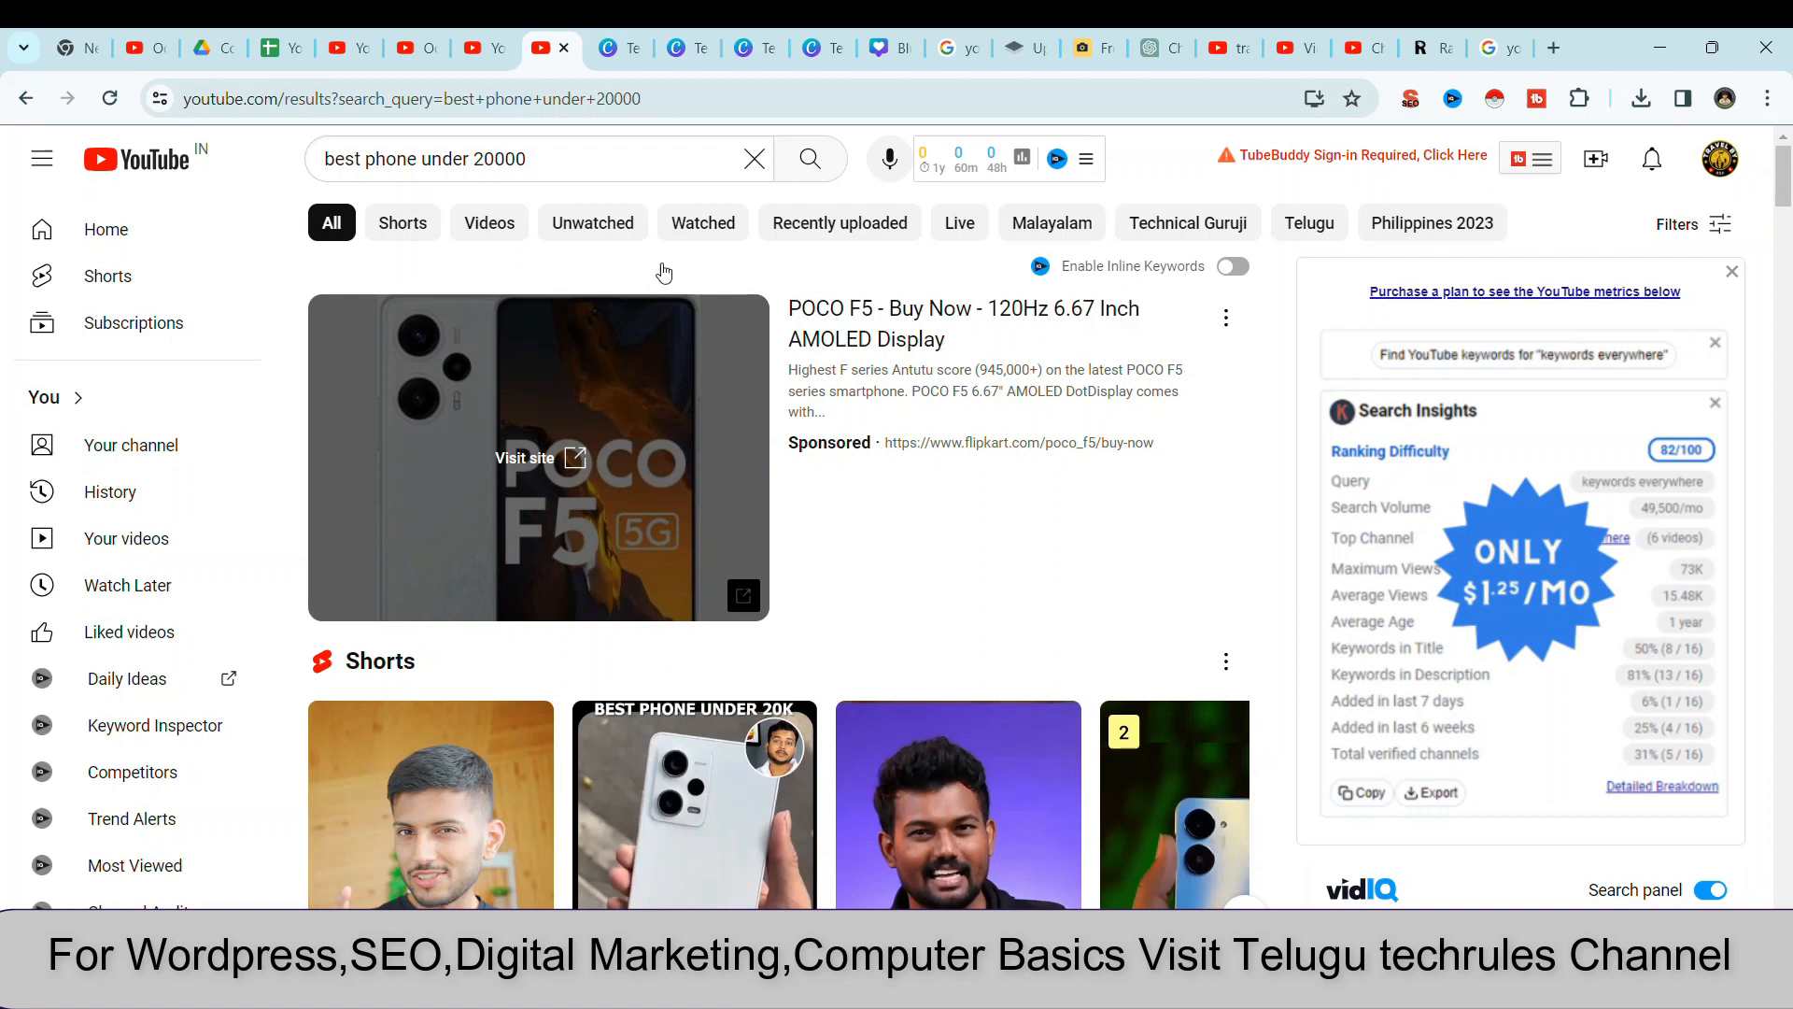
pyautogui.click(680, 160)
# Return to the video's details in YouTube Studio and review the Tags section with its recommended tags.
pyautogui.click(1294, 47)
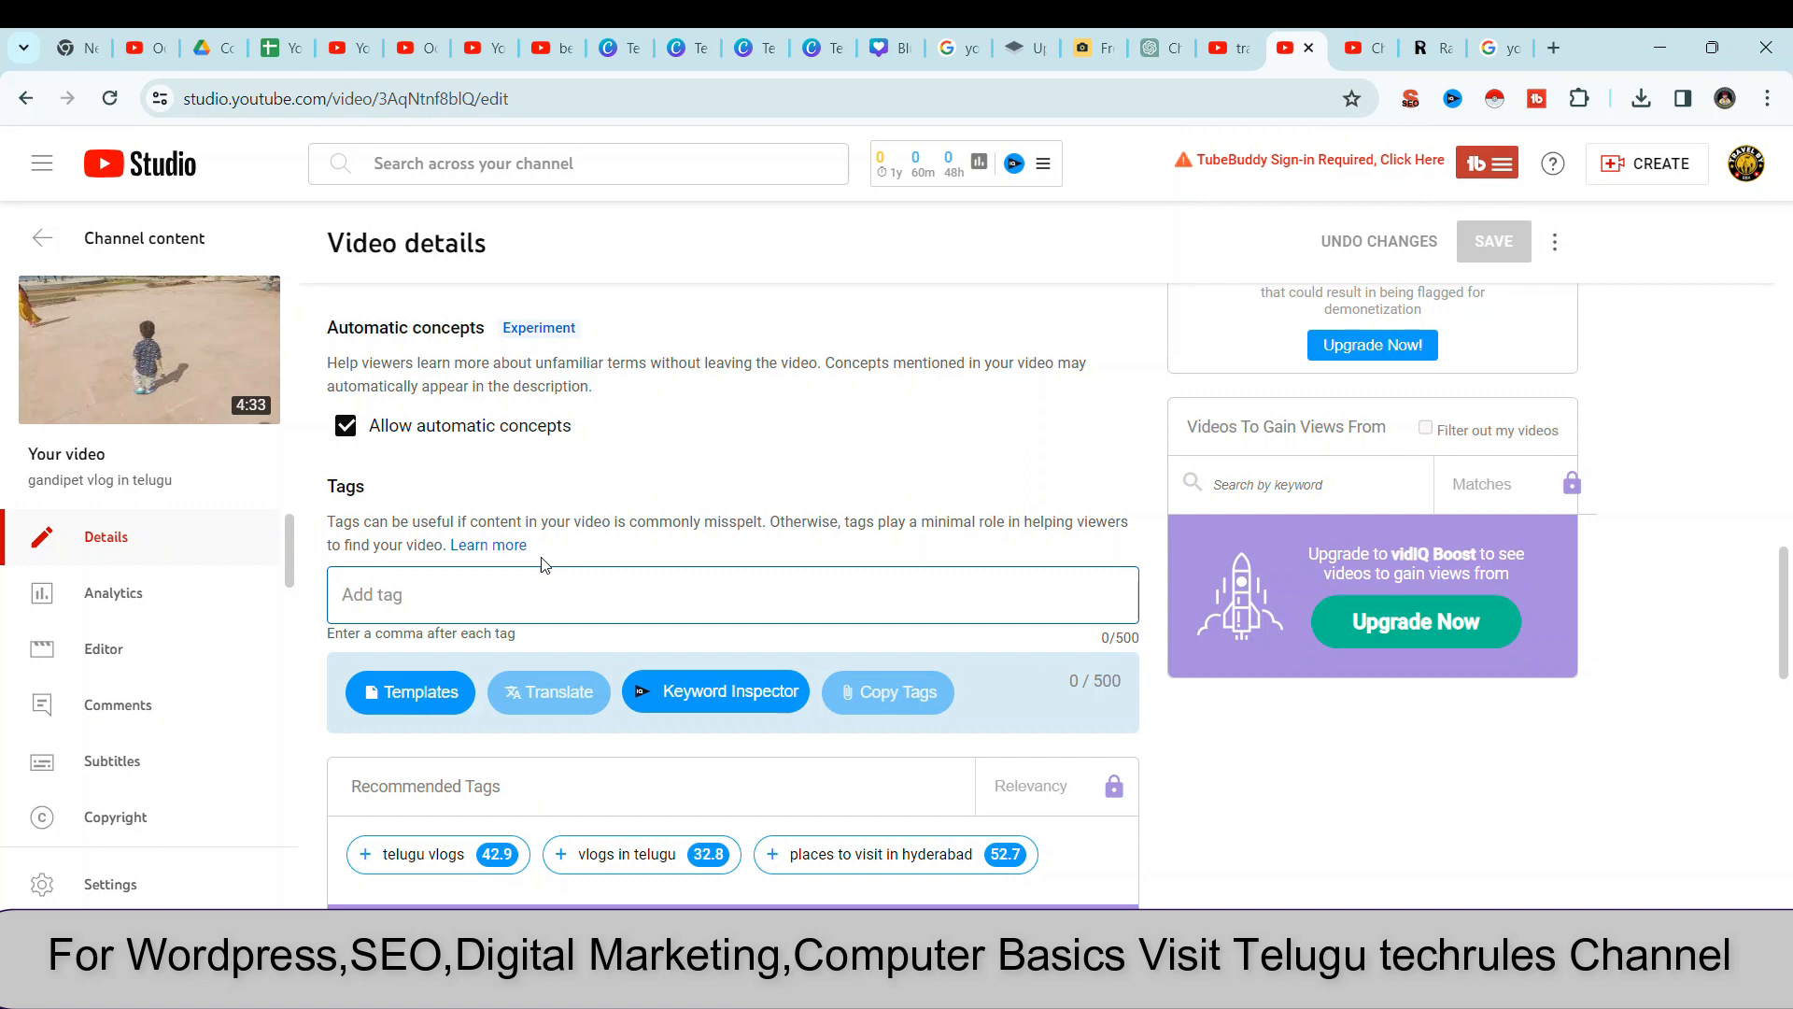
pyautogui.scroll(-7, 542, 562)
pyautogui.scroll(7, 544, 566)
pyautogui.scroll(5, 545, 566)
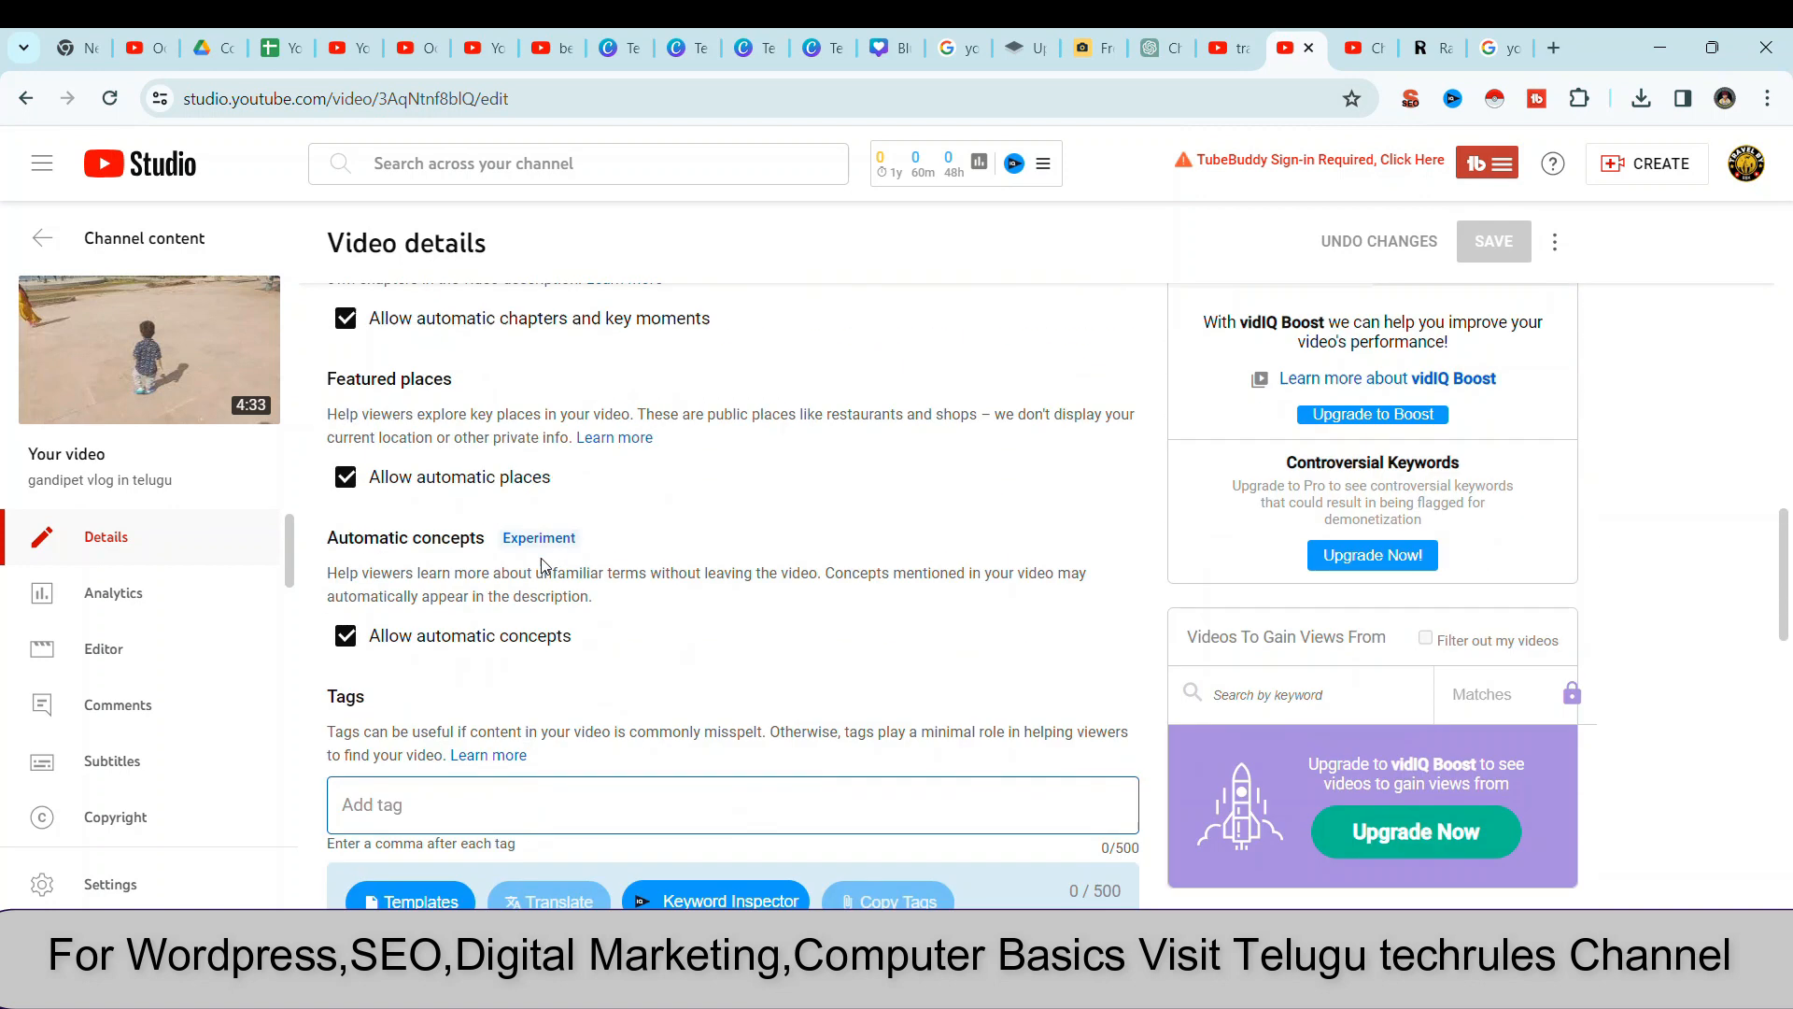
pyautogui.scroll(3, 545, 566)
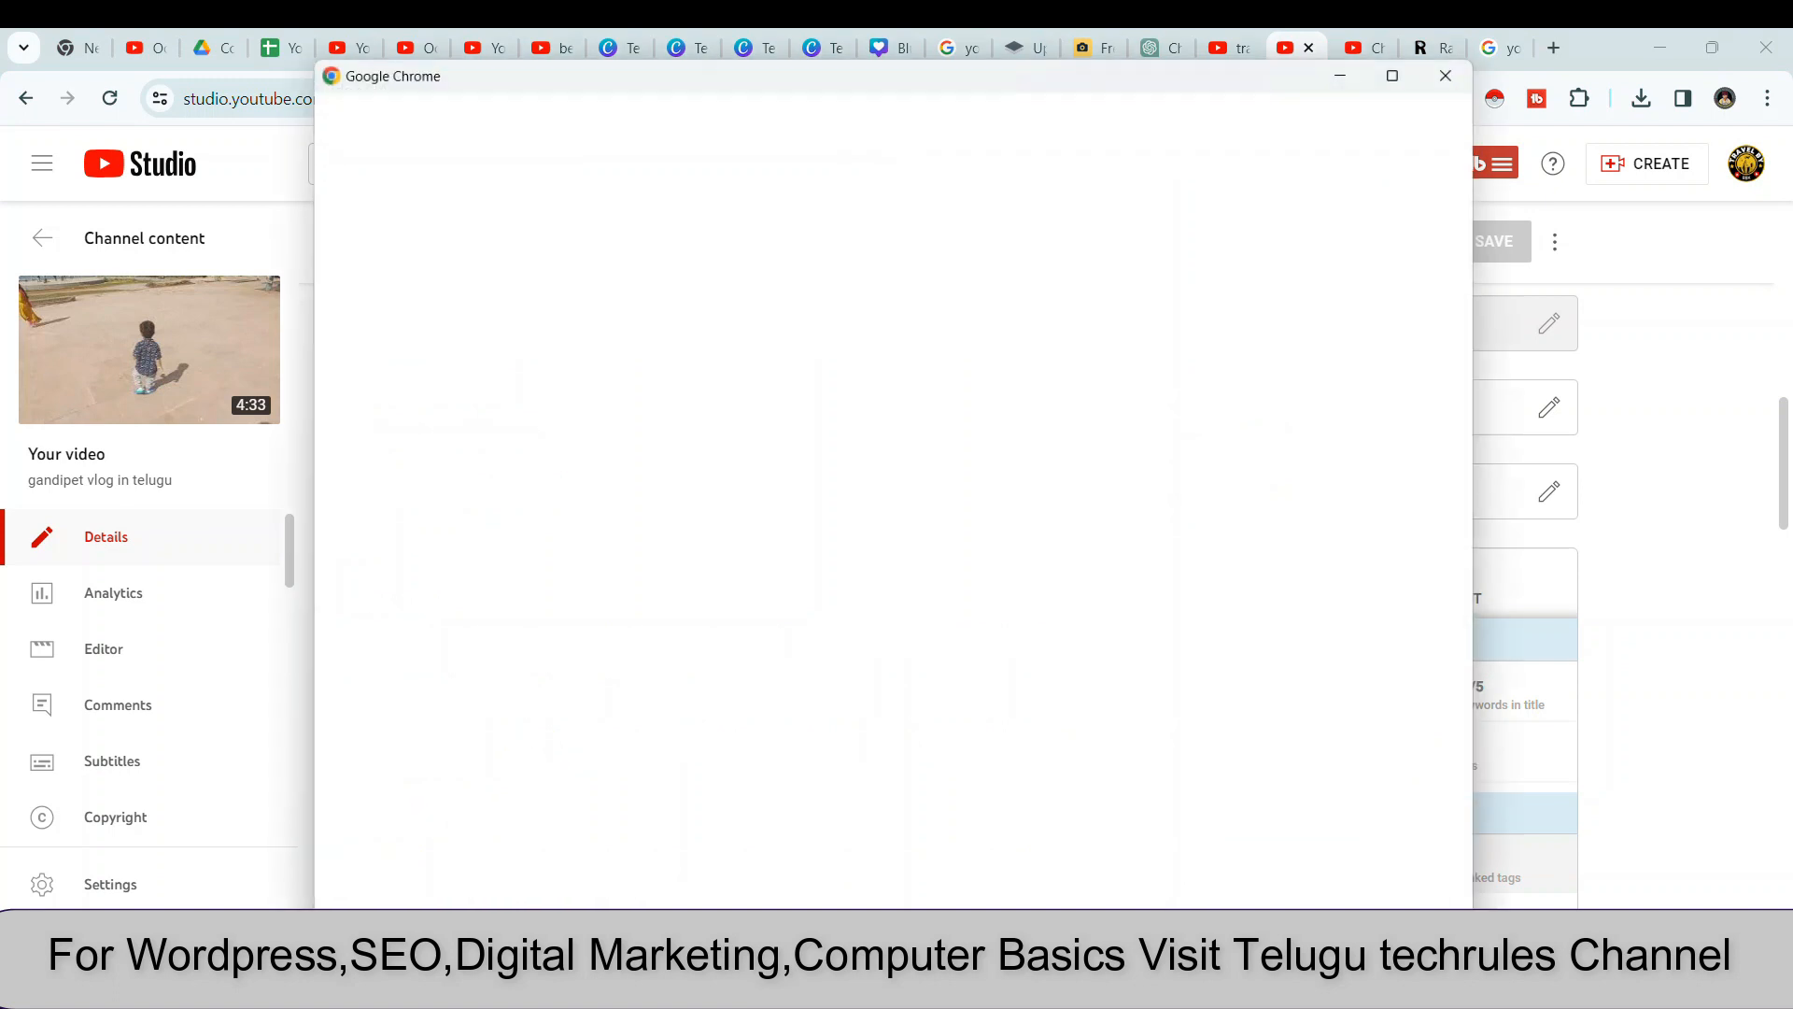
# Open a separate Chrome window, dismiss the offer to restore pages, and open ChatGPT with the AIPRM prompts.
pyautogui.click(702, 637)
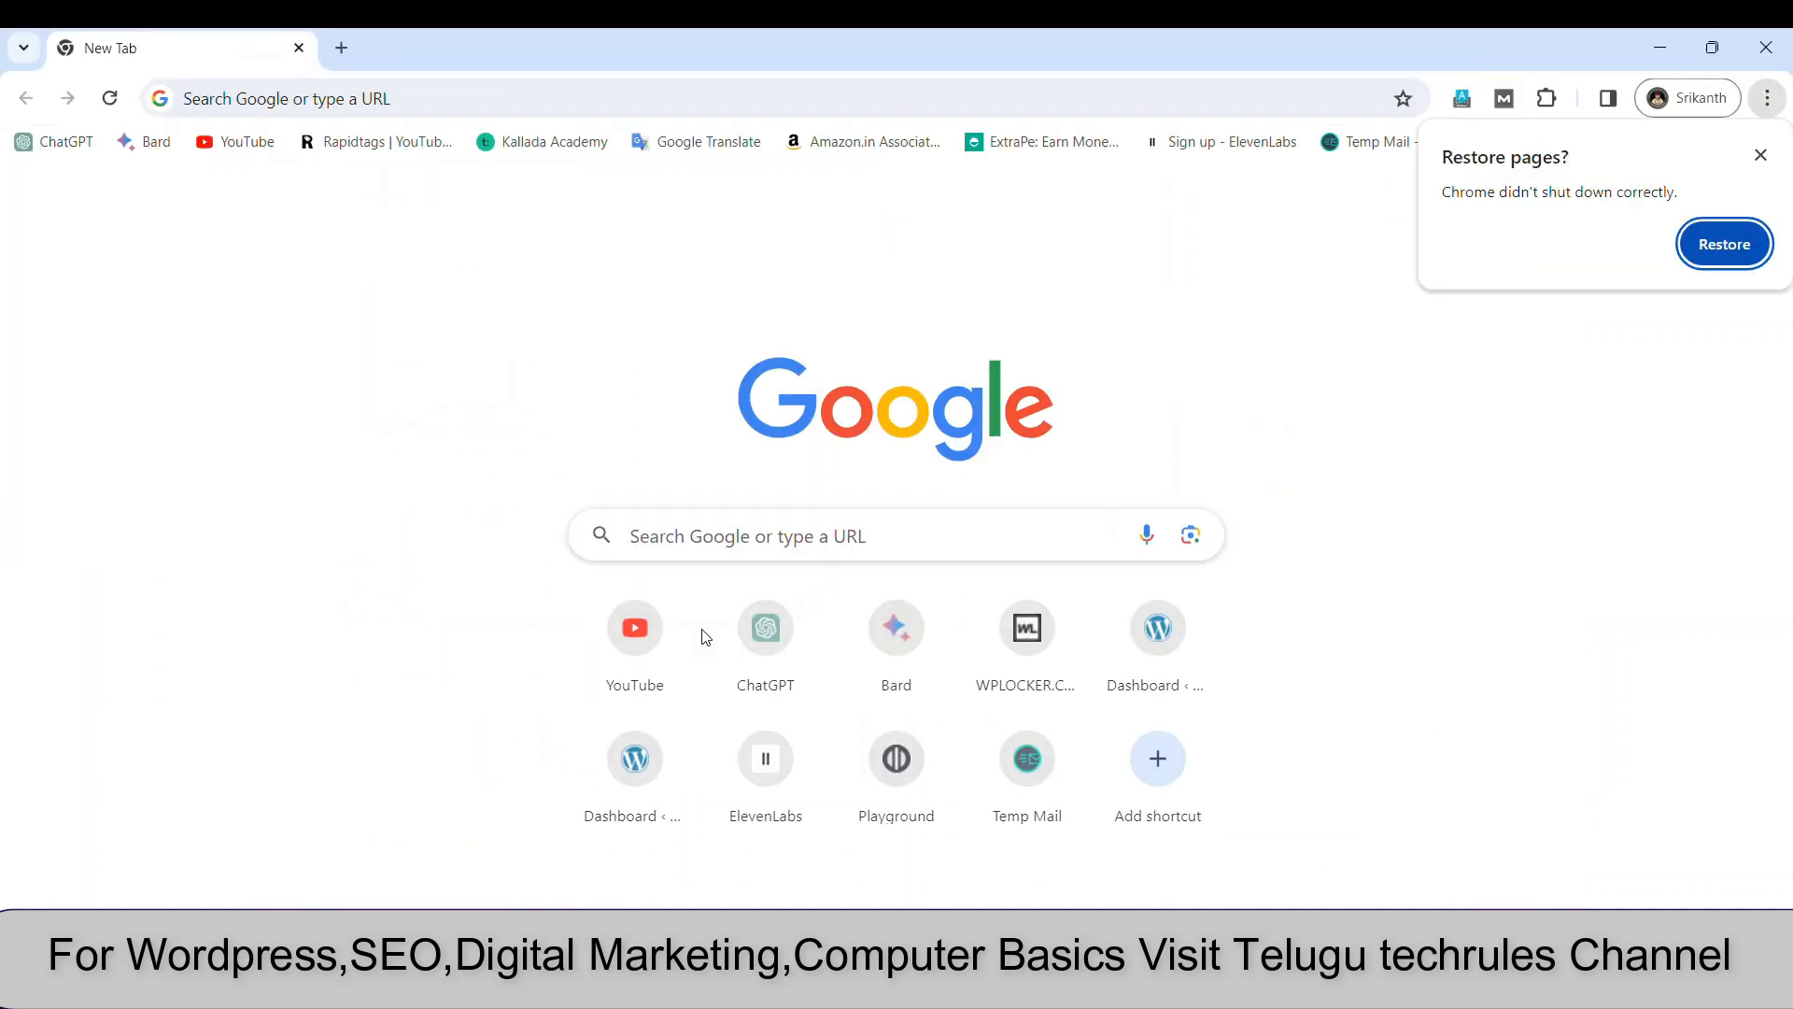
pyautogui.click(1762, 156)
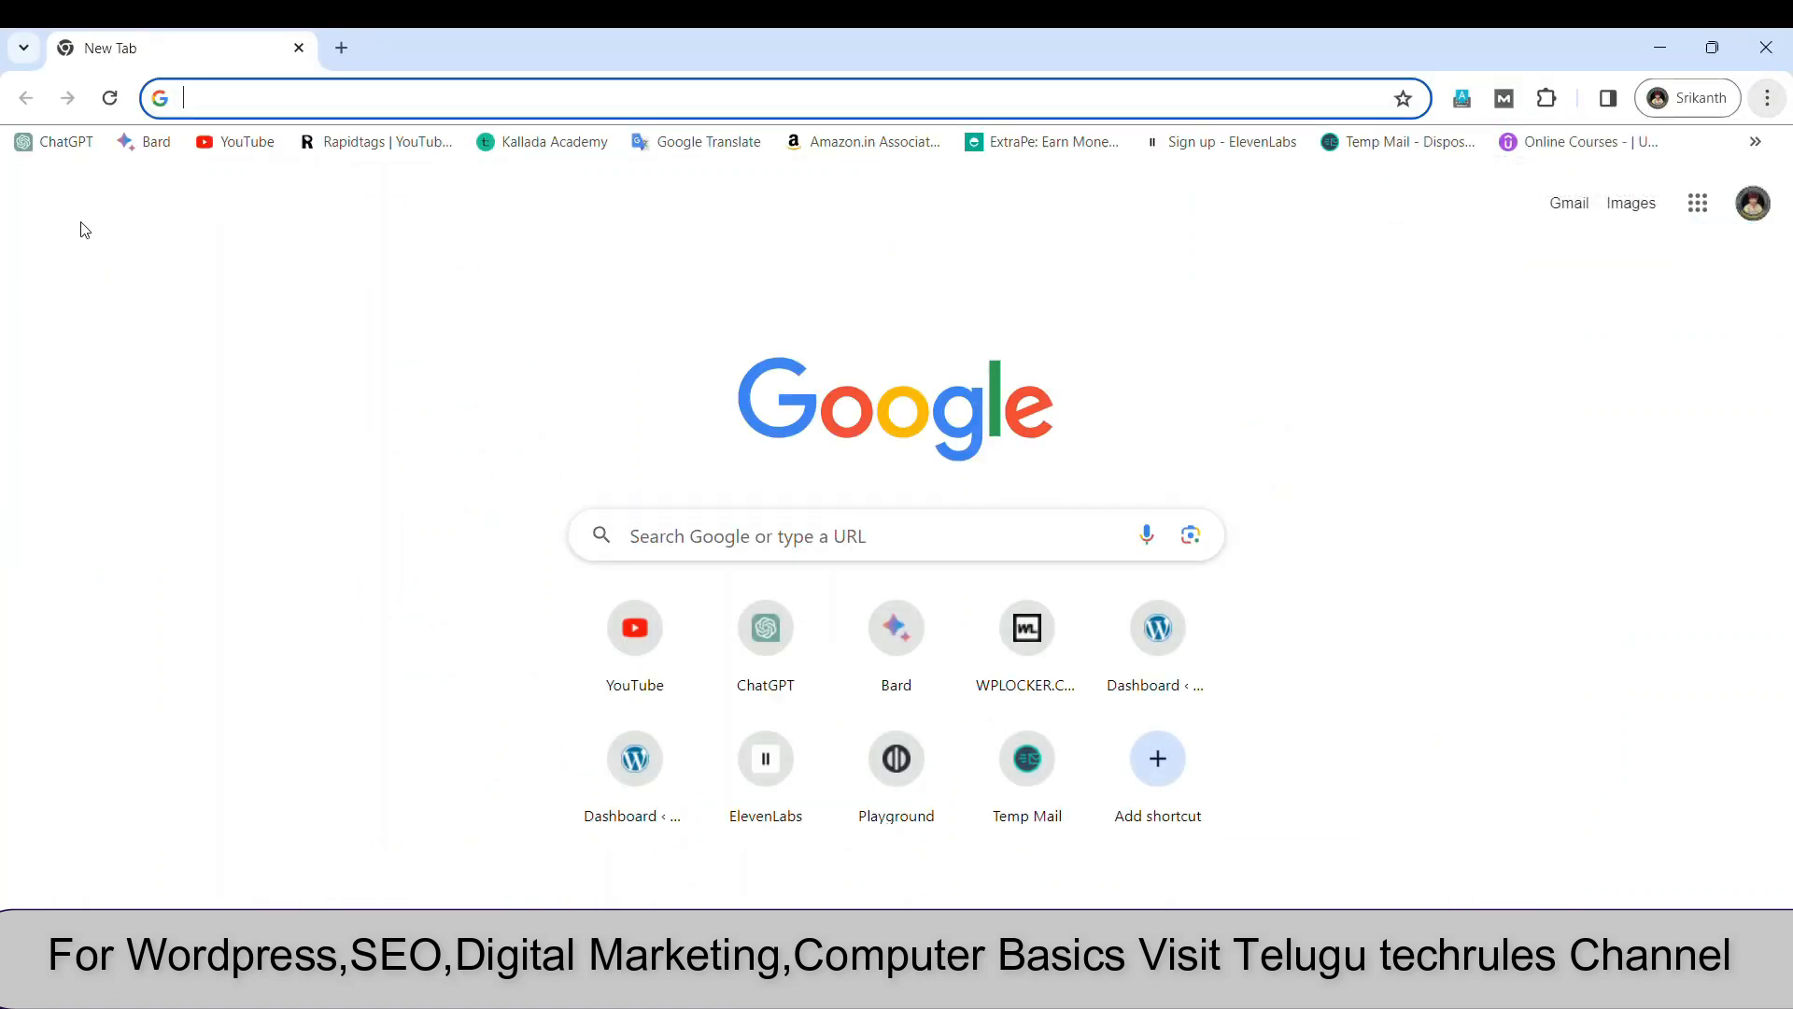
pyautogui.click(70, 145)
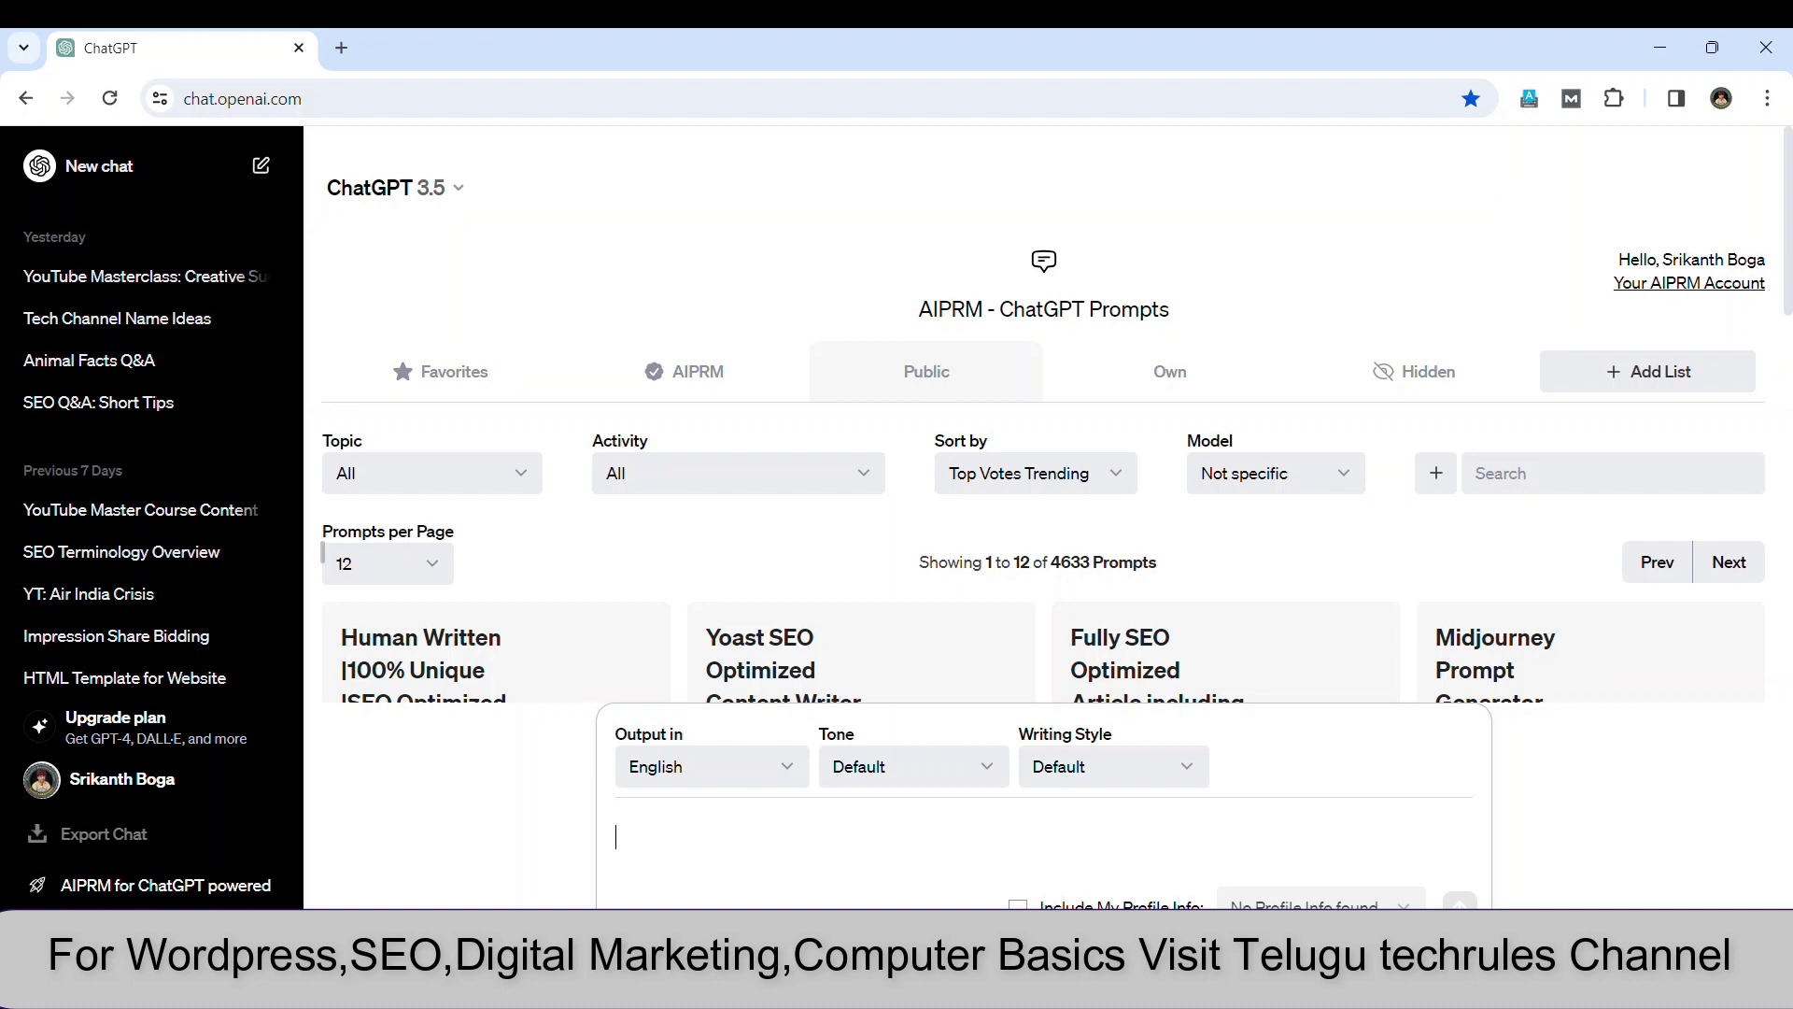
# Switch back to YouTube Studio and copy the video title "gandipet vlog in telugu".
pyautogui.moveTo(1295, 985)
pyautogui.click(1307, 841)
pyautogui.scroll(15, 590, 542)
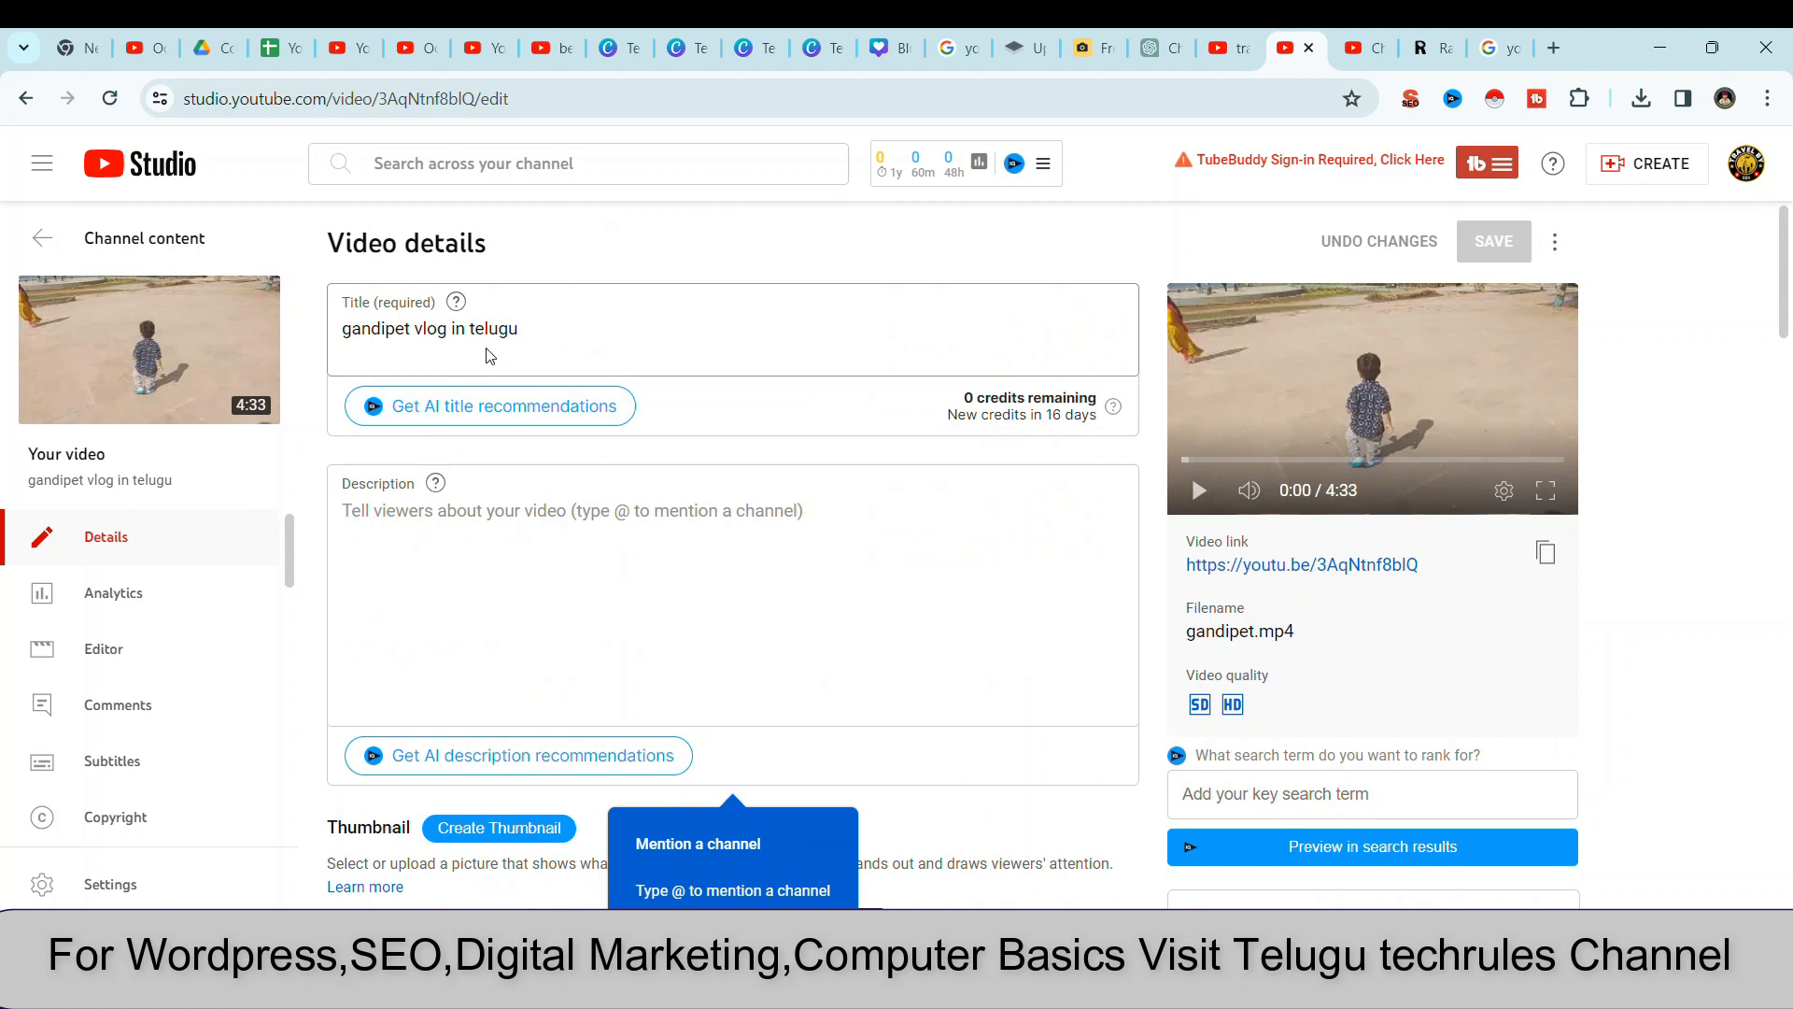
pyautogui.moveTo(542, 332); pyautogui.dragTo(322, 342)
pyautogui.rightClick(364, 340)
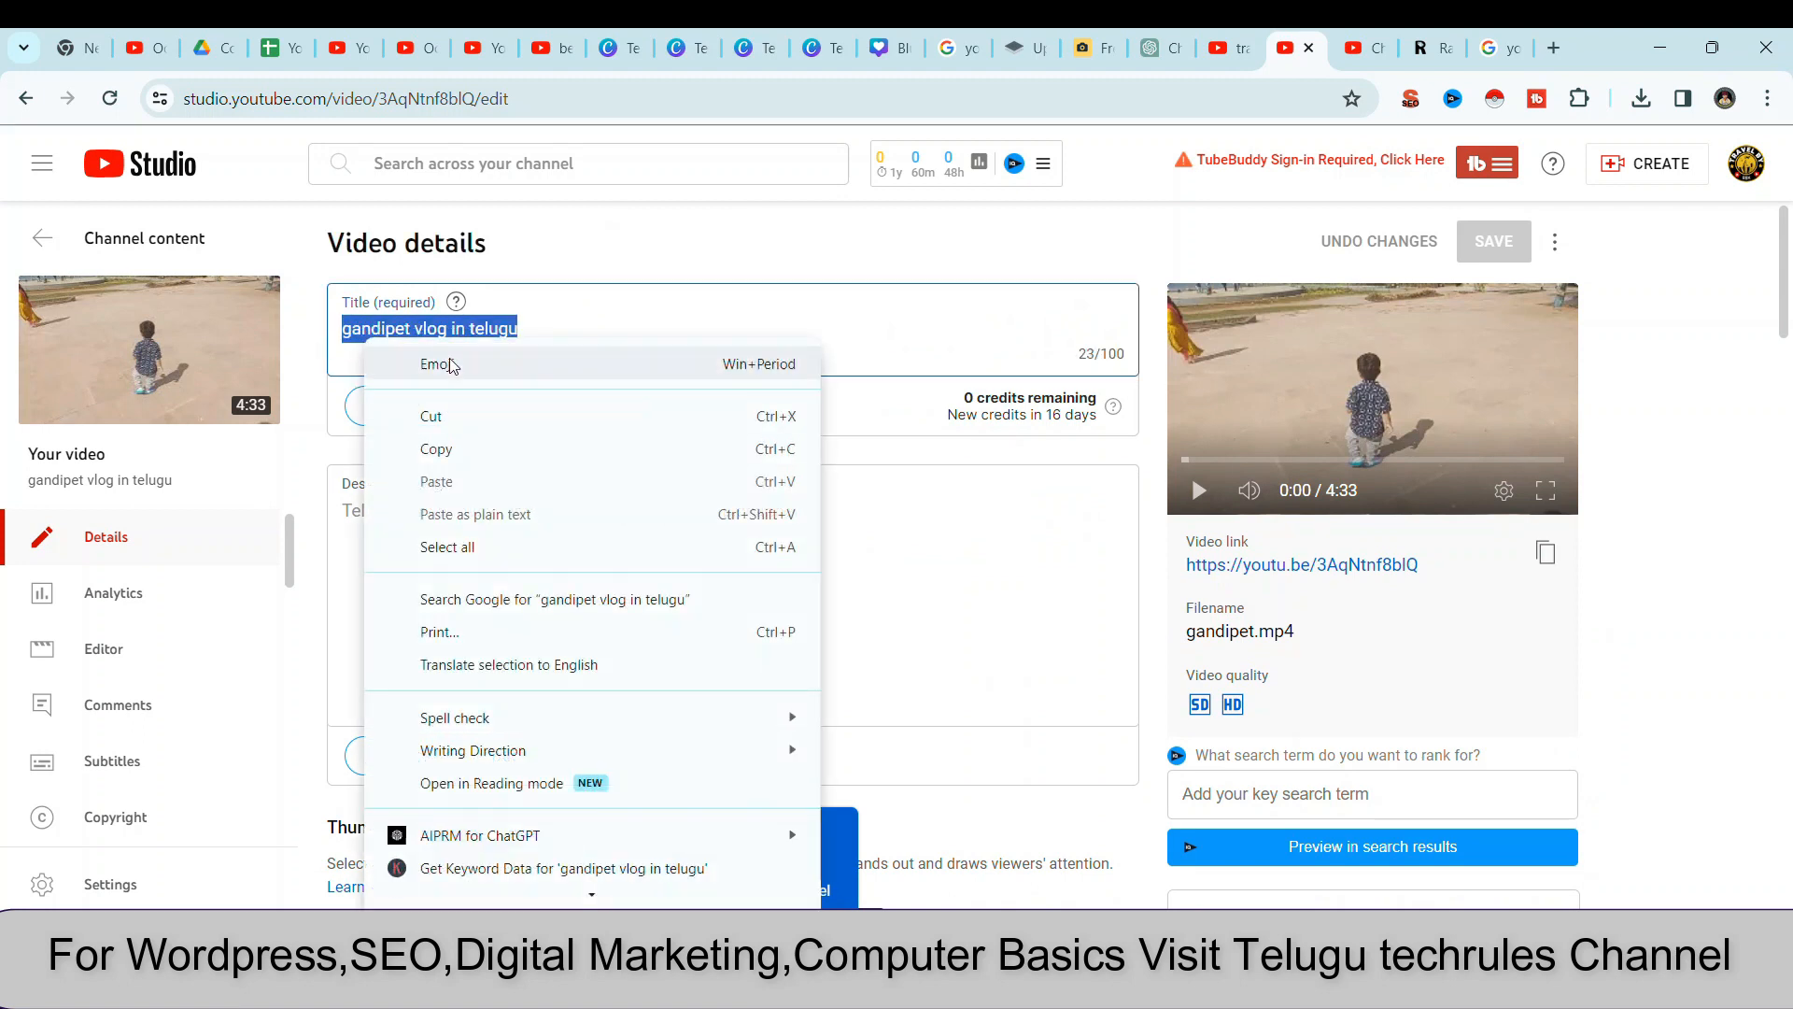
pyautogui.click(466, 451)
# Switch to the ChatGPT window and look over the public AIPRM prompt library.
pyautogui.click(1130, 981)
pyautogui.click(1130, 981)
pyautogui.click(1130, 981)
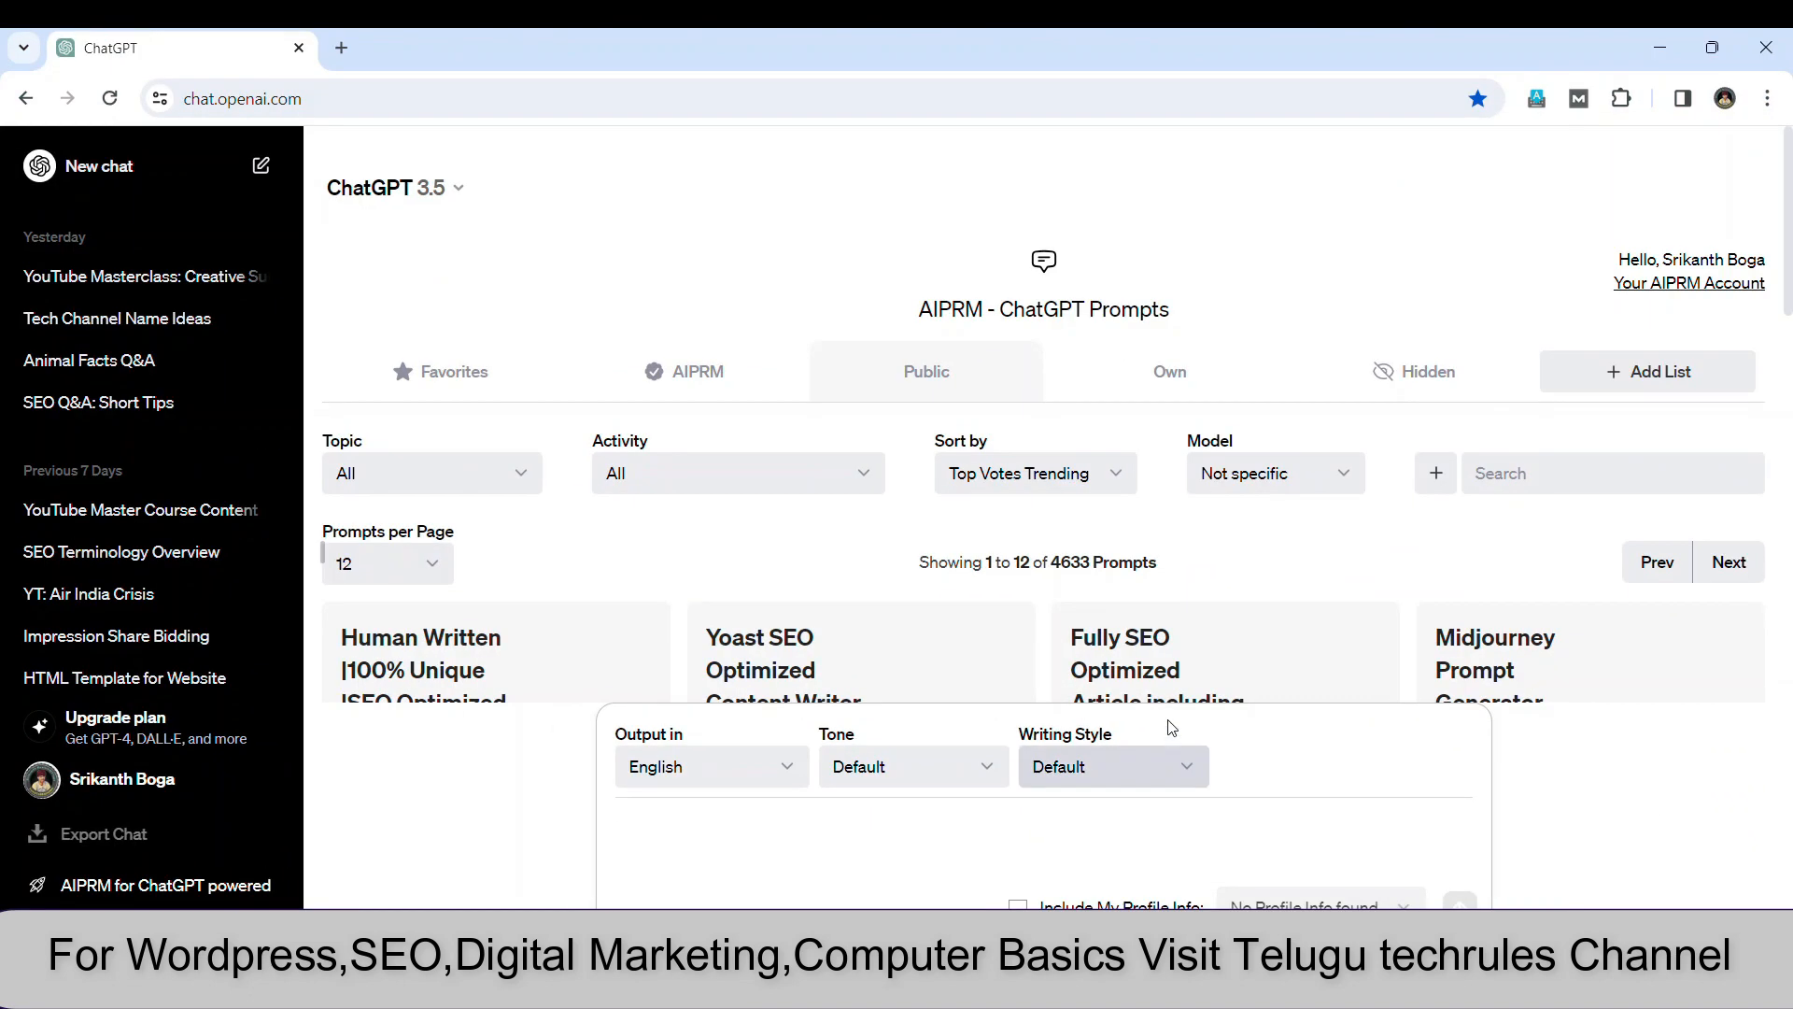
pyautogui.scroll(-3, 1266, 485)
pyautogui.scroll(3, 1266, 502)
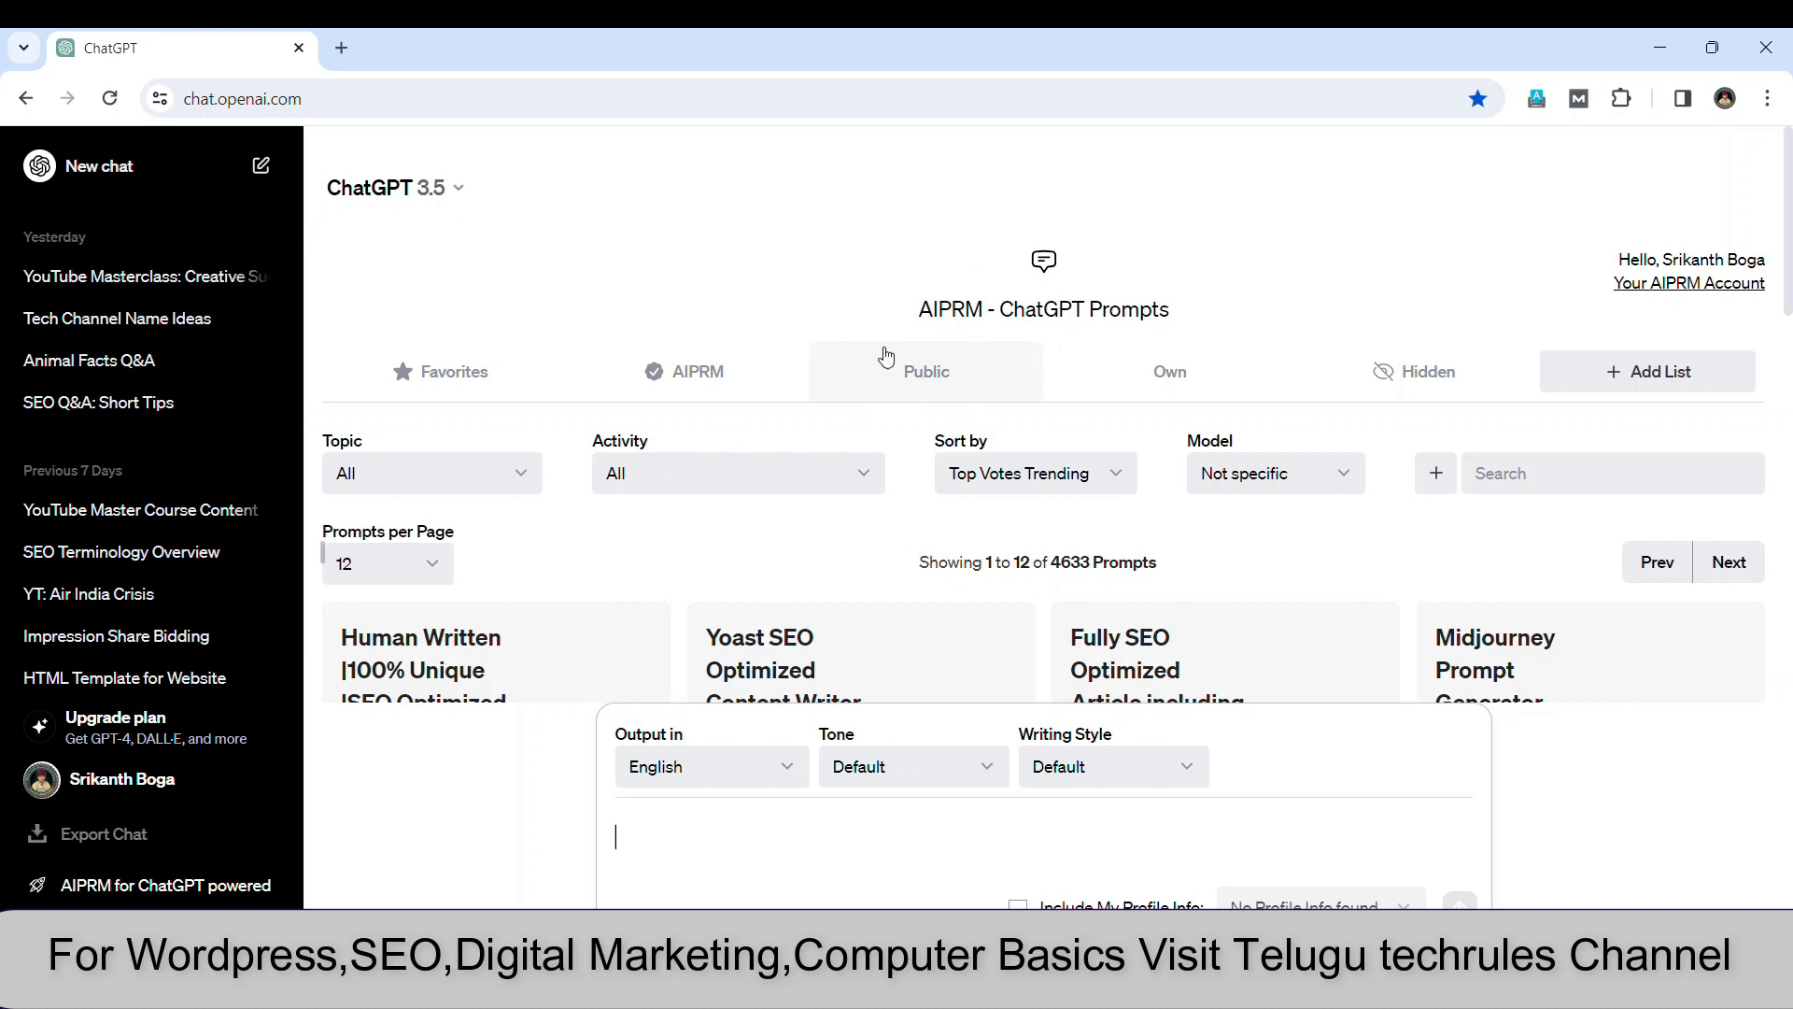
pyautogui.scroll(-5, 725, 463)
pyautogui.scroll(5, 724, 464)
# Search the AIPRM prompts for "seo" and browse the matching prompt cards.
pyautogui.click(1581, 475)
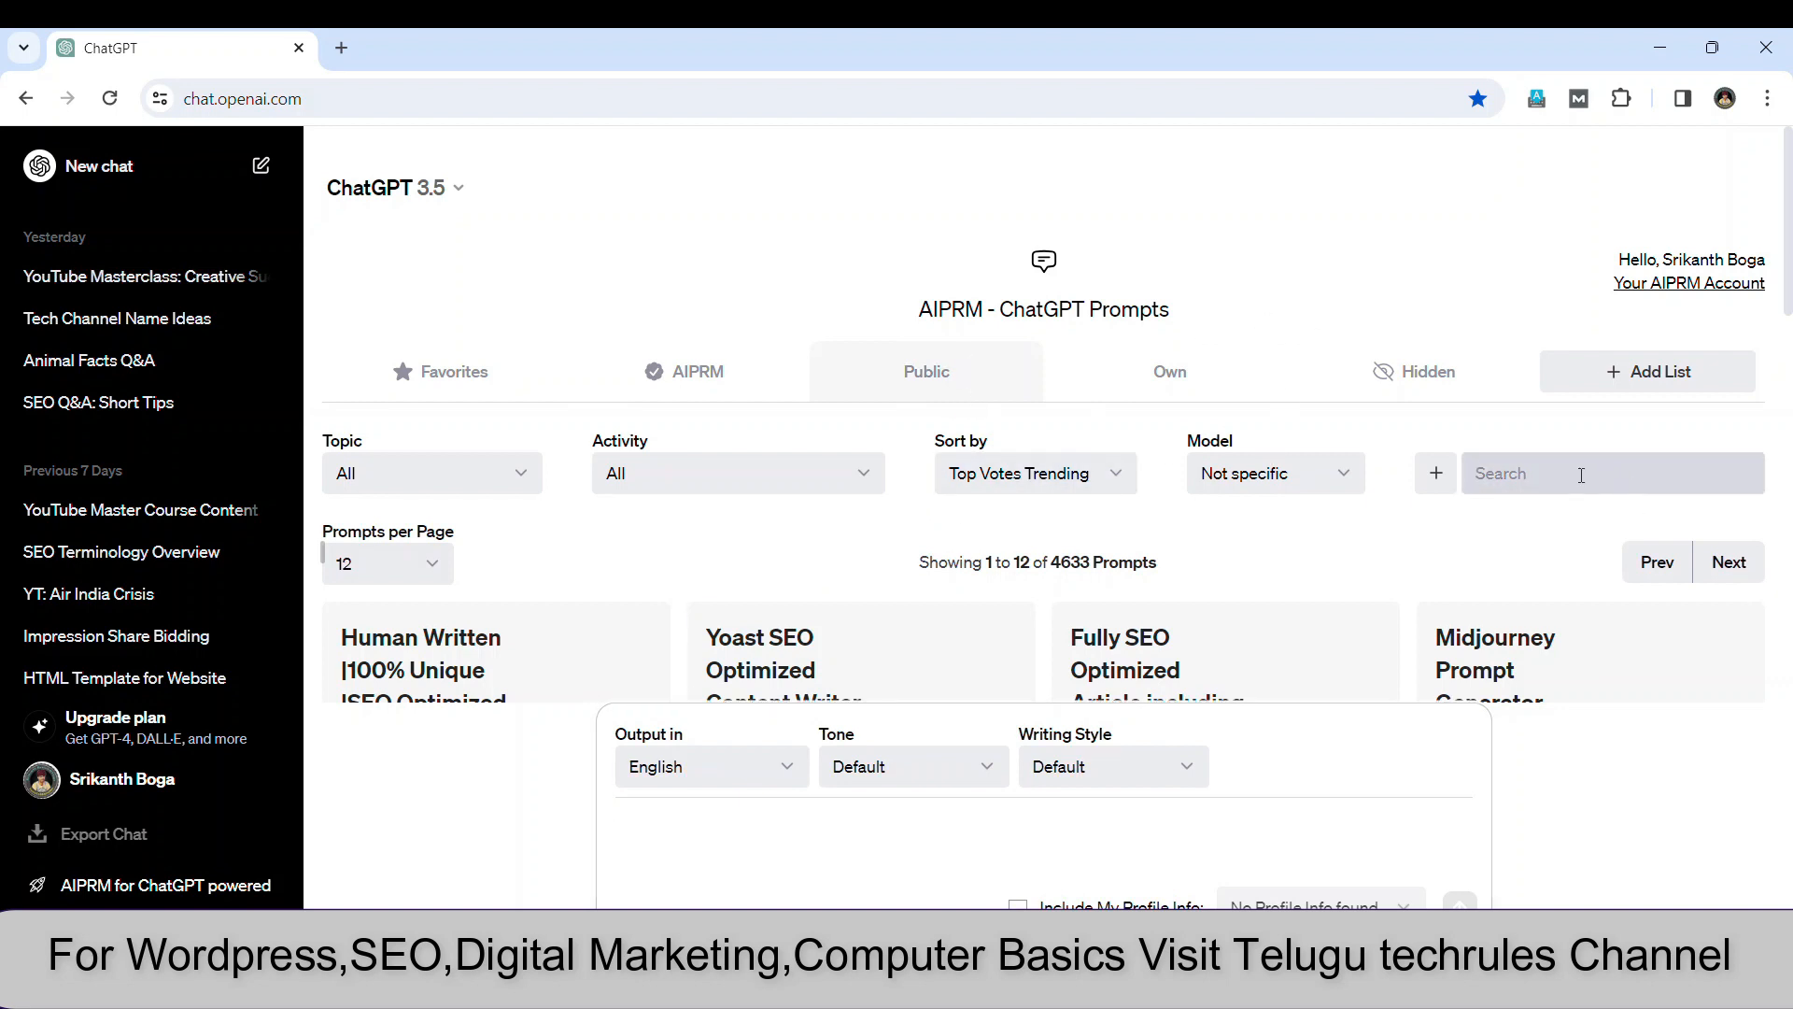
pyautogui.write('seo')
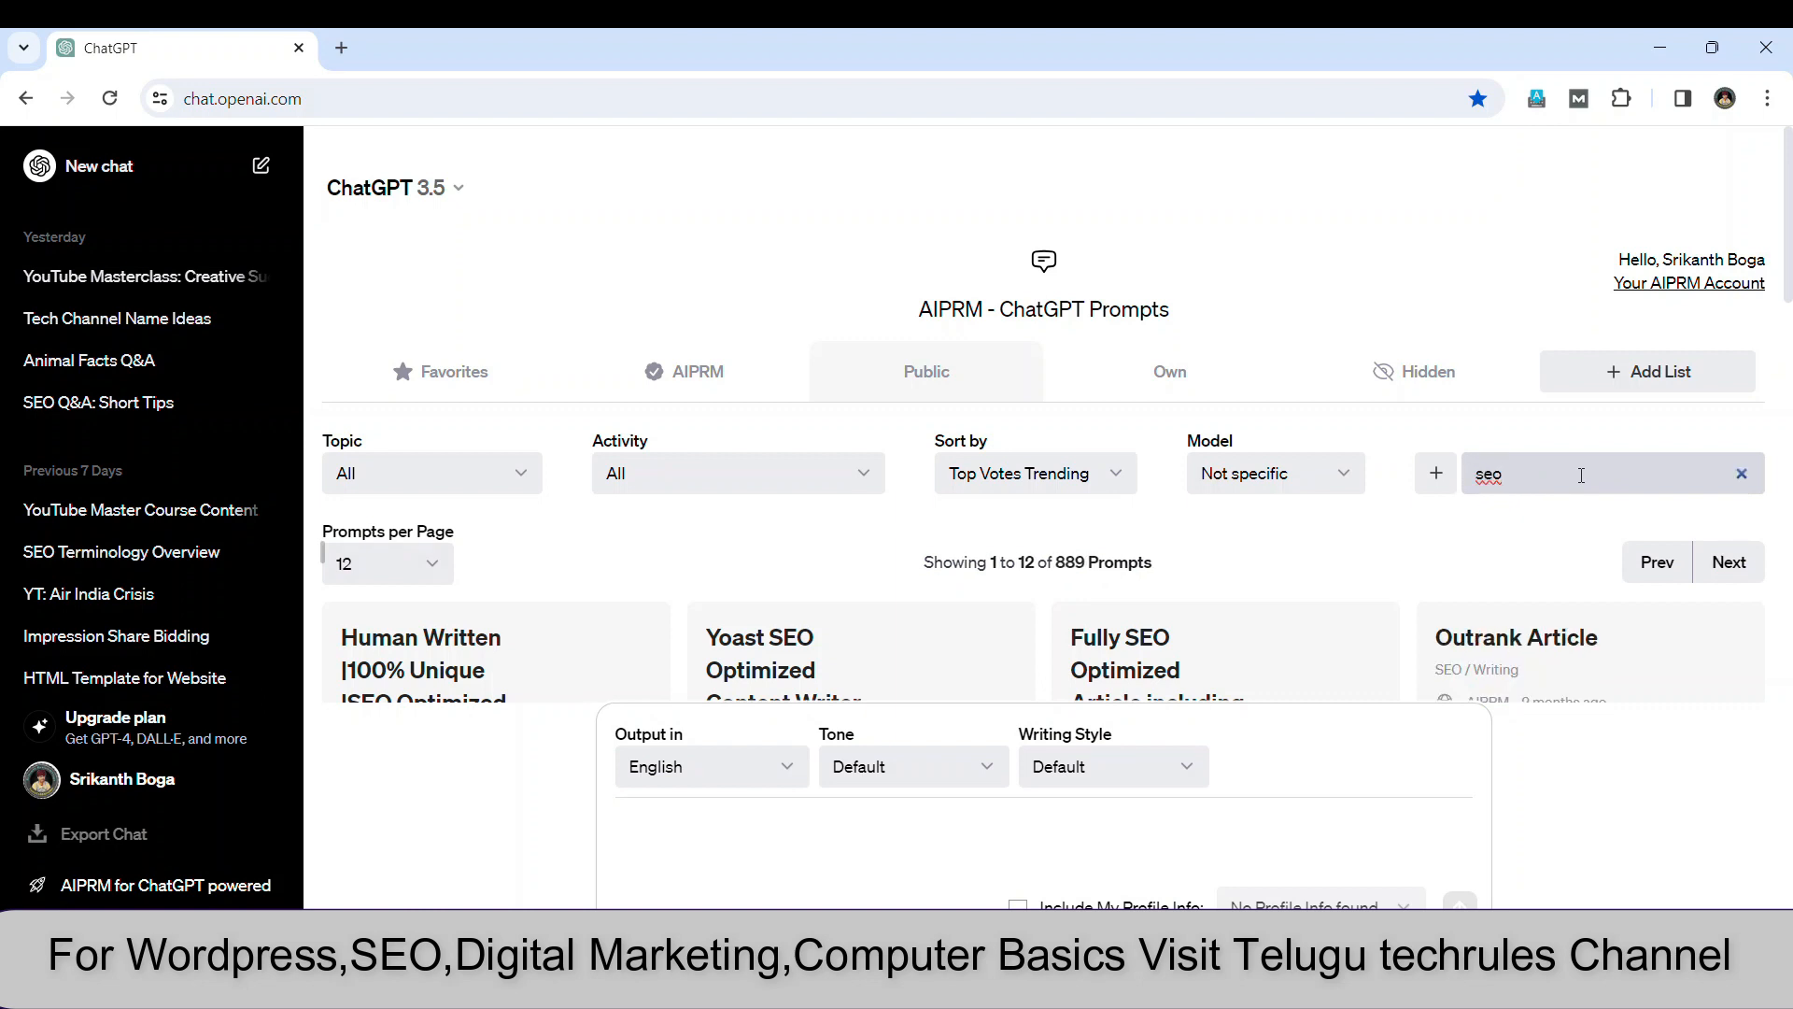
pyautogui.scroll(-5, 1214, 402)
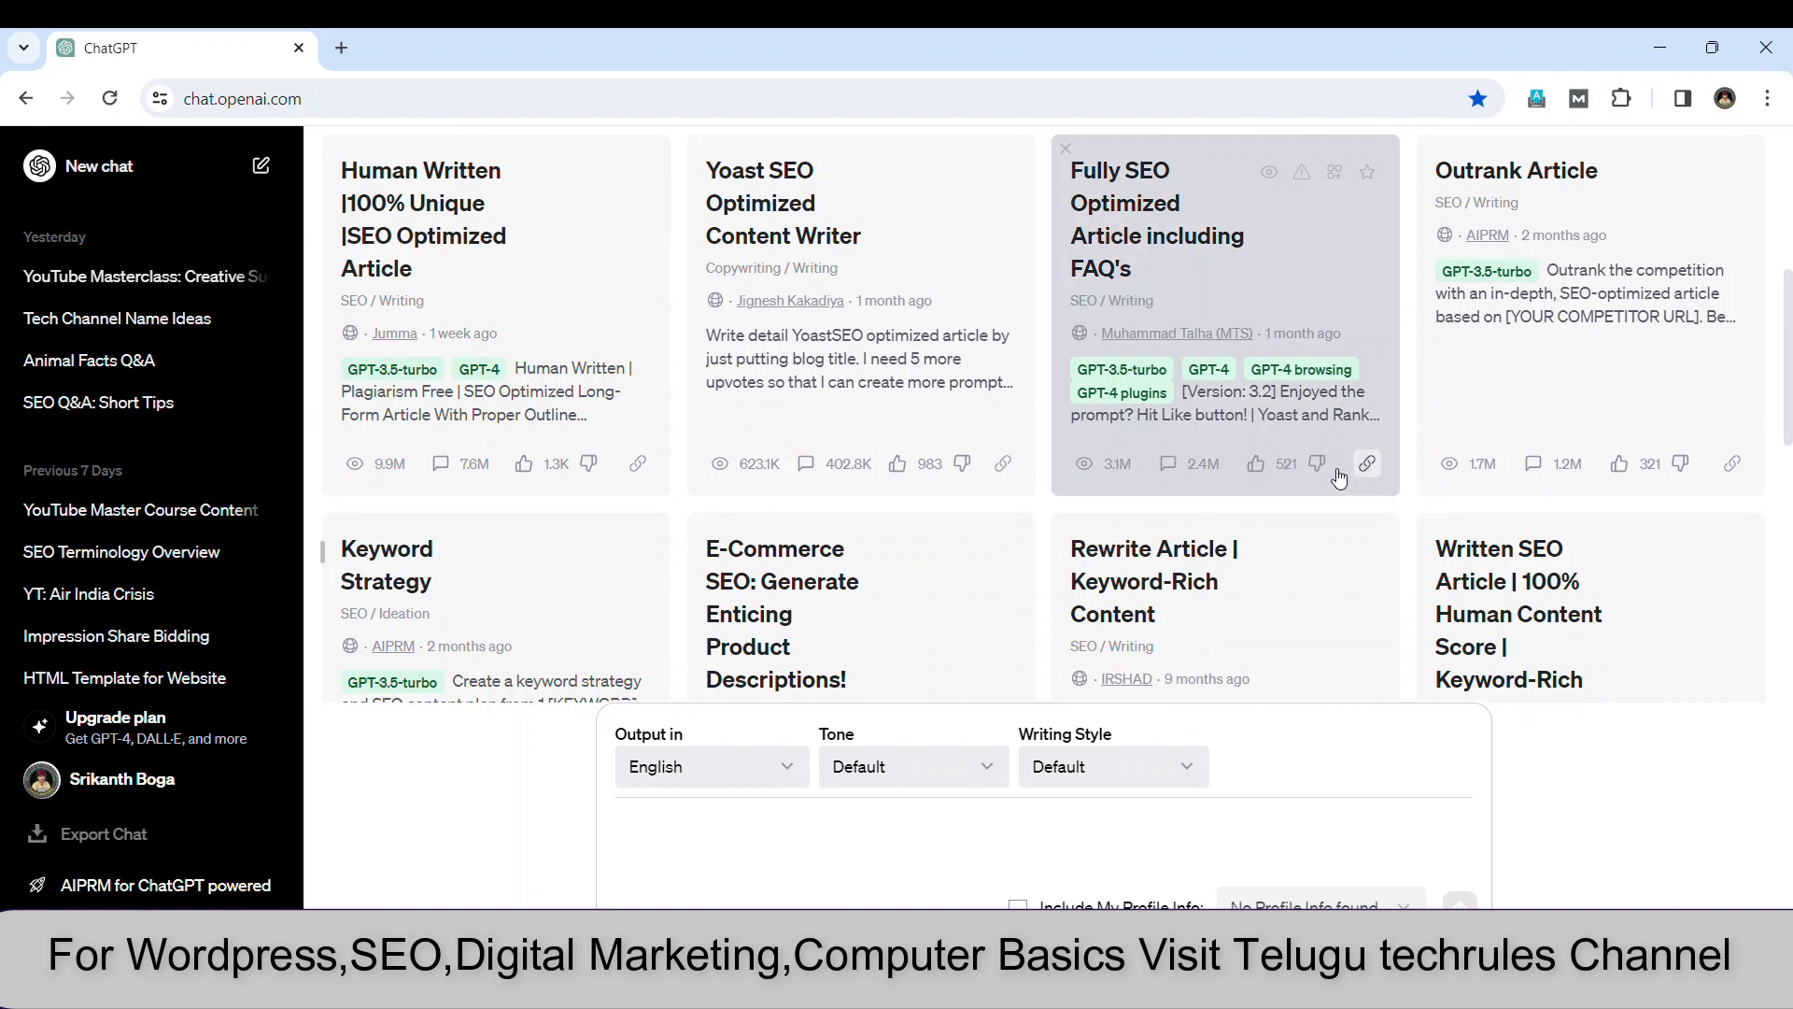
pyautogui.scroll(-1, 1122, 358)
pyautogui.scroll(3, 1122, 357)
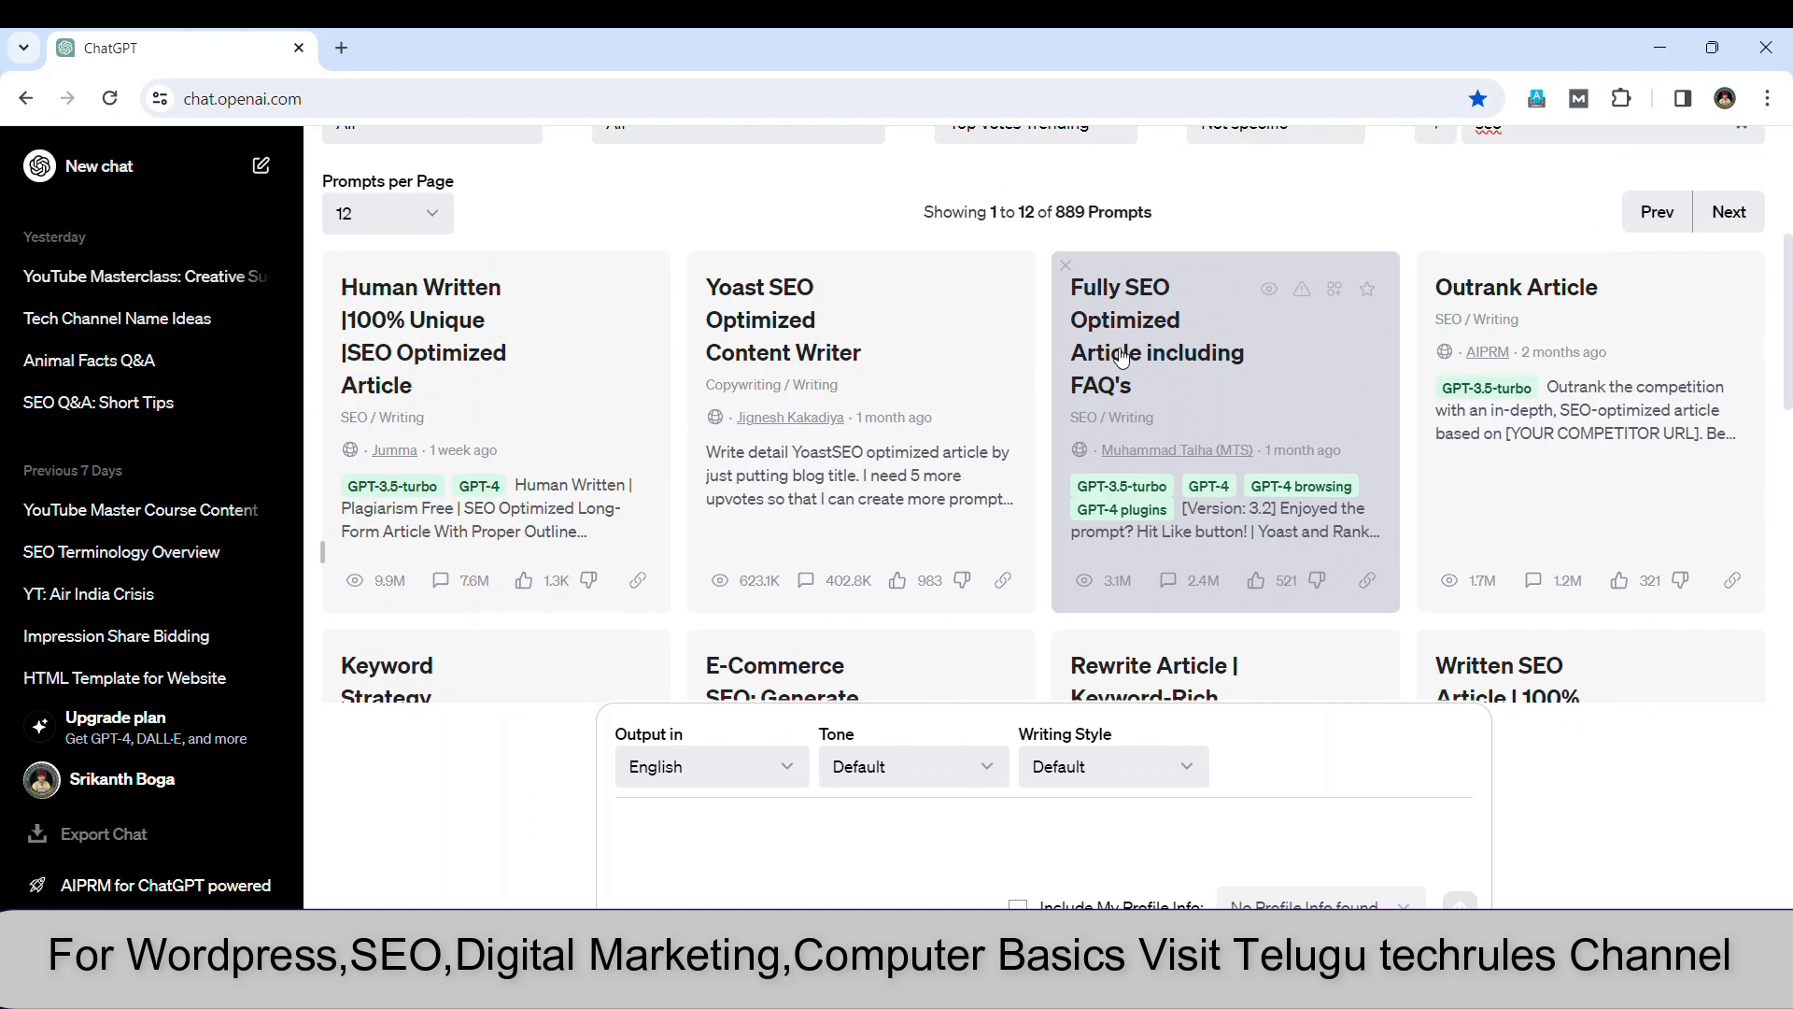
pyautogui.scroll(3, 1122, 357)
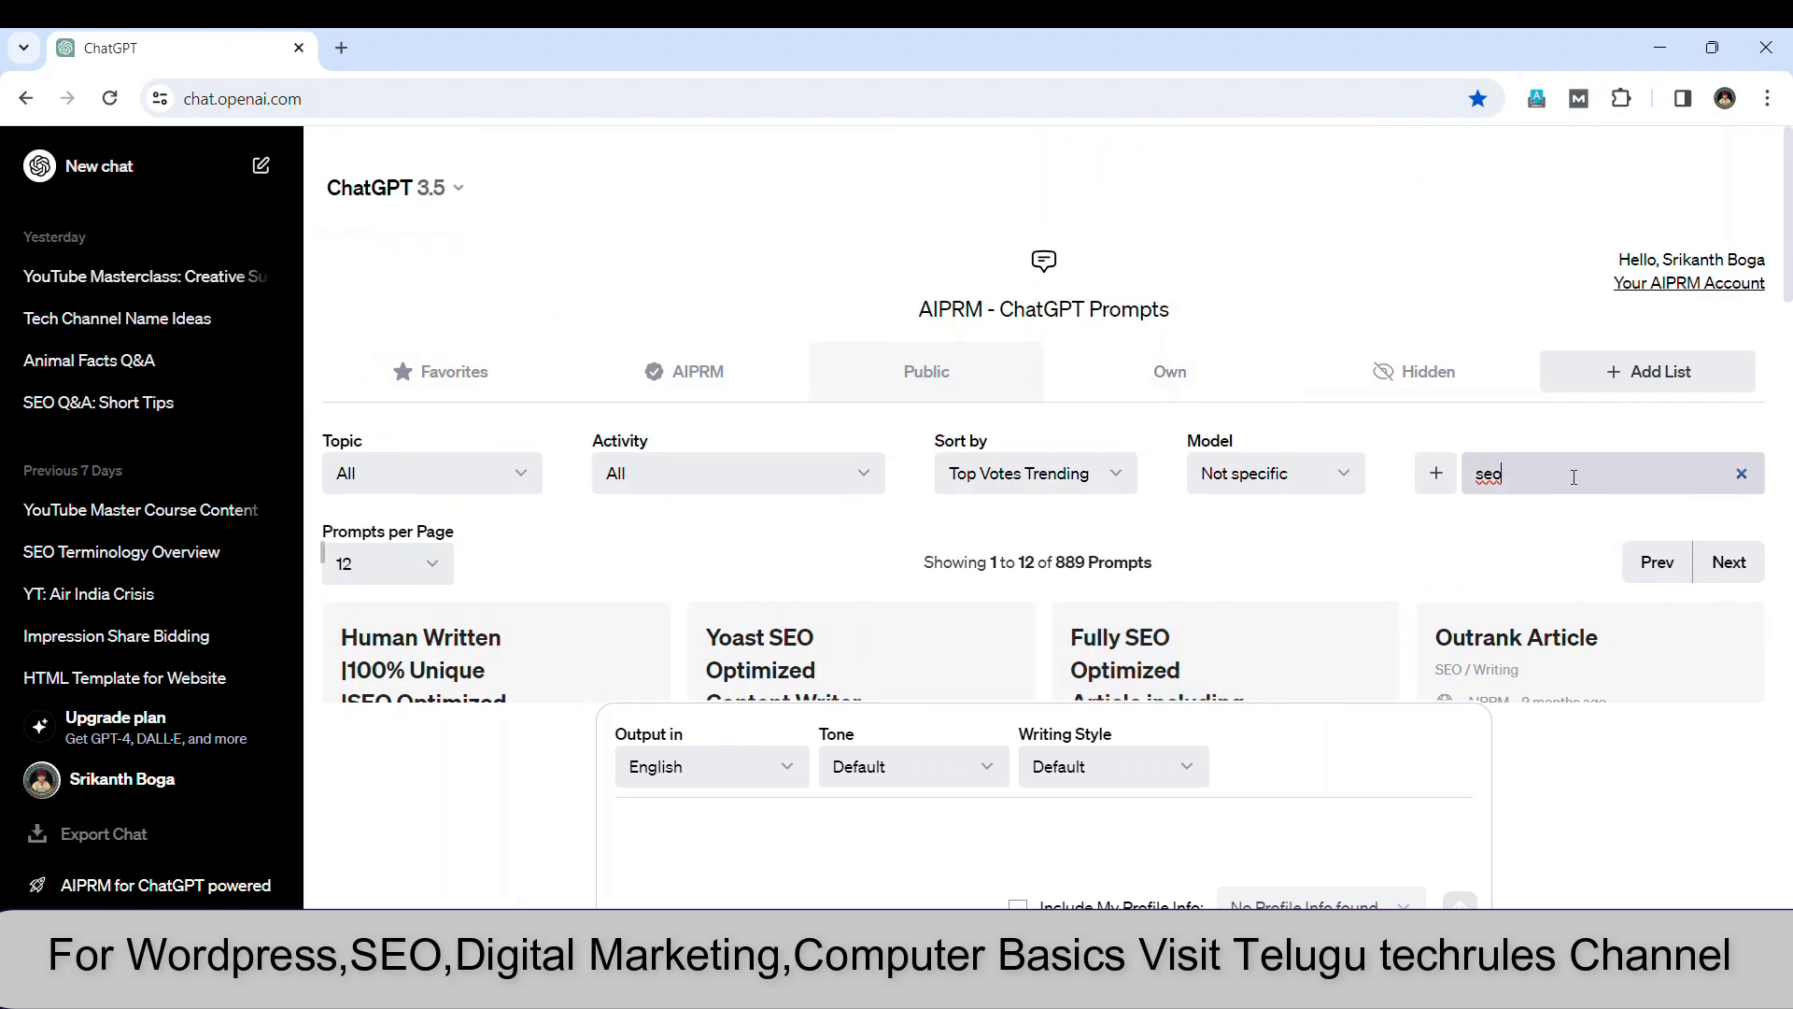
# Change the AIPRM prompt search to "youtube seo".
pyautogui.press('BackSpace')
pyautogui.press('BackSpace')
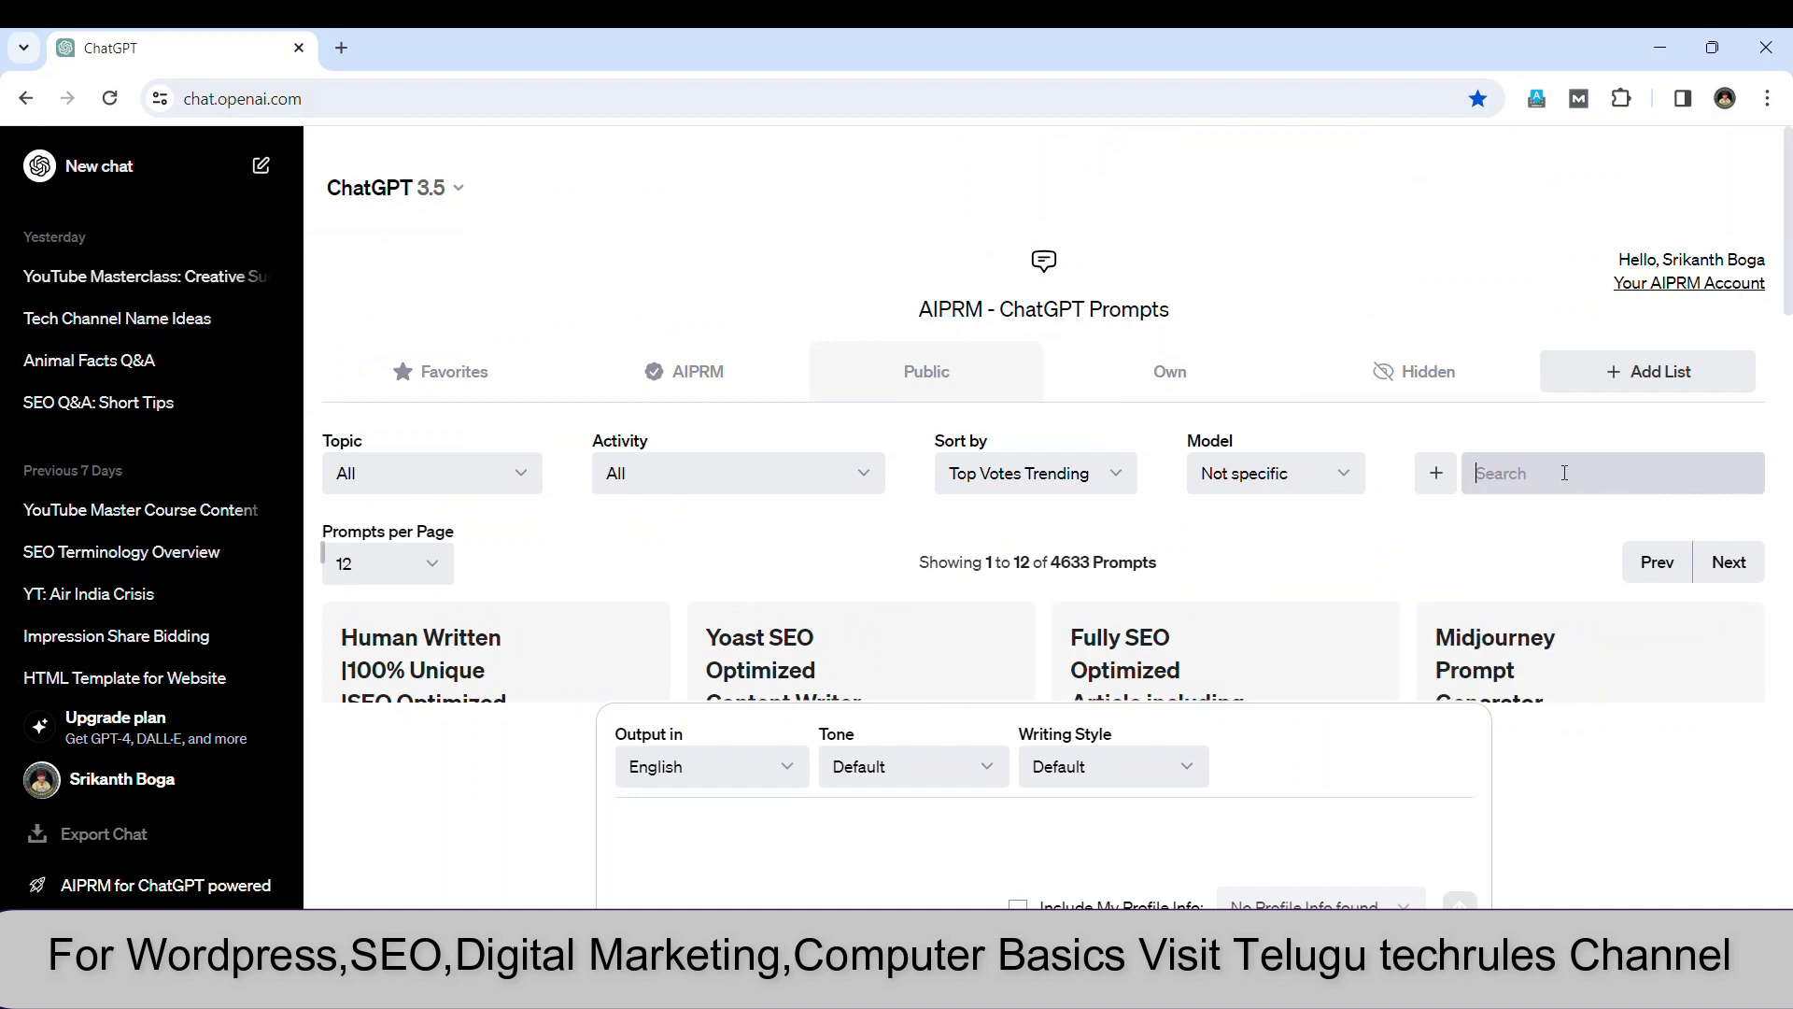
pyautogui.write('youtub')
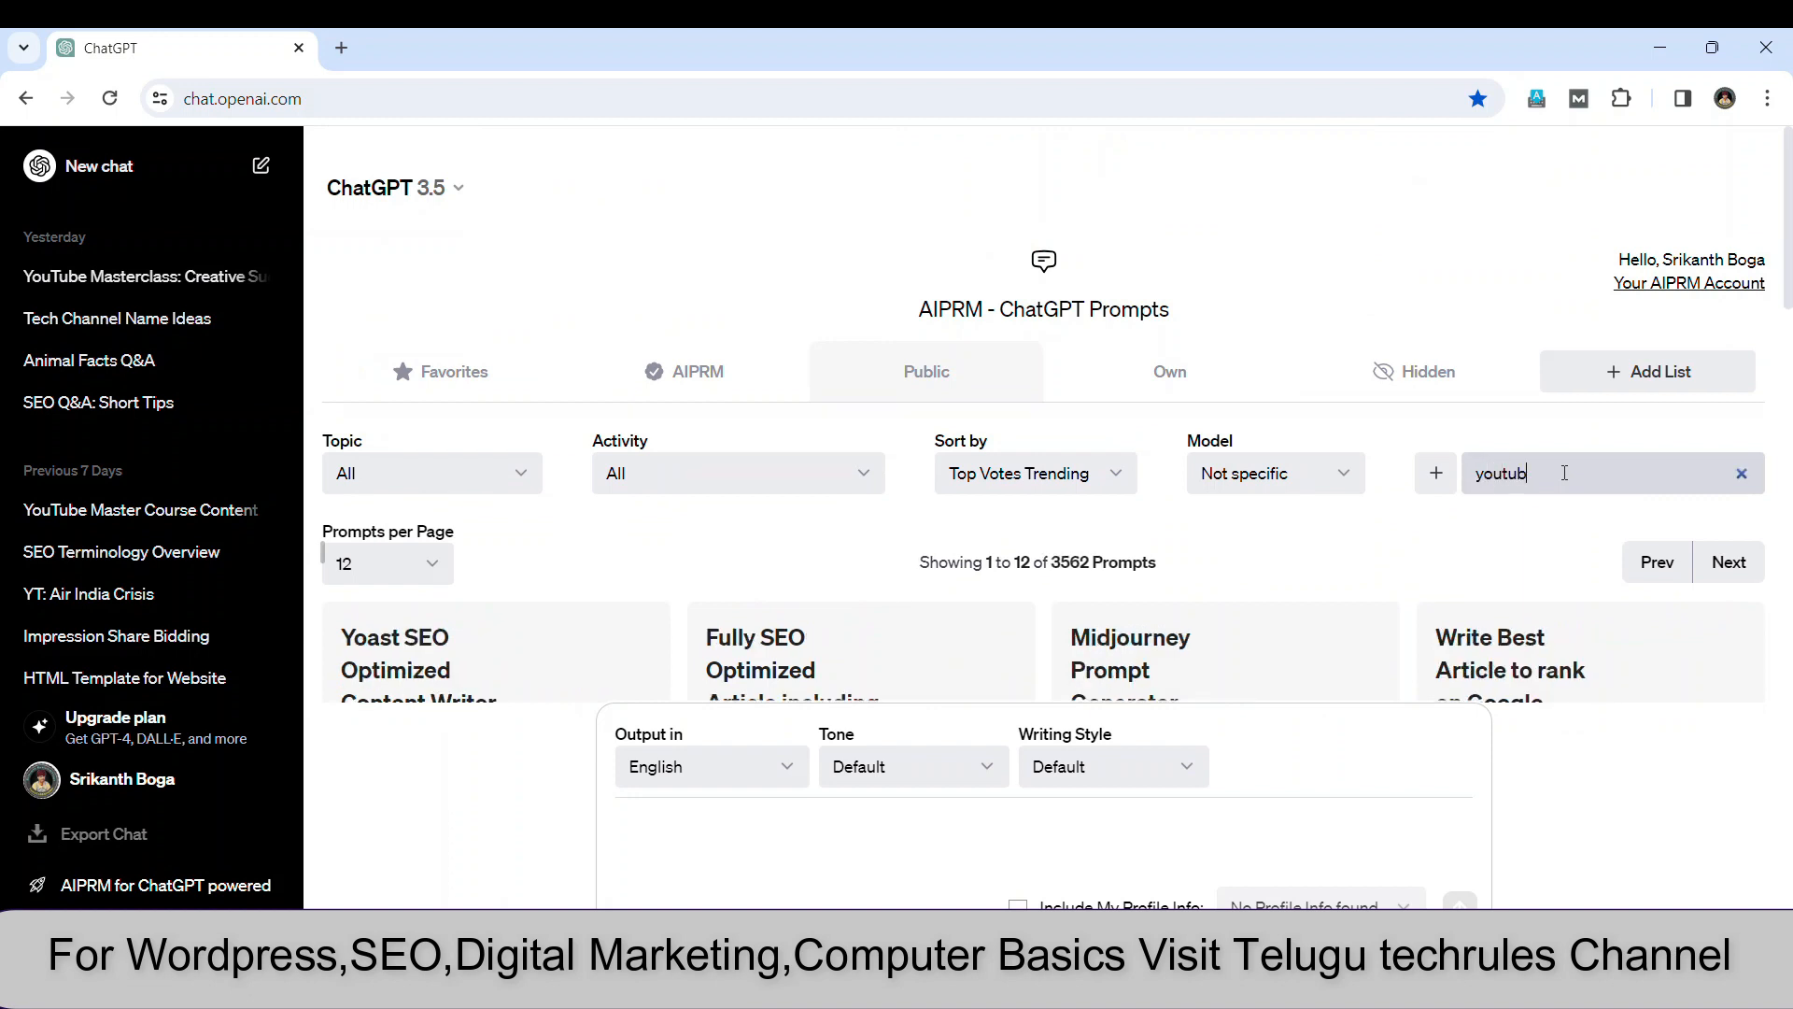
pyautogui.write('e seo')
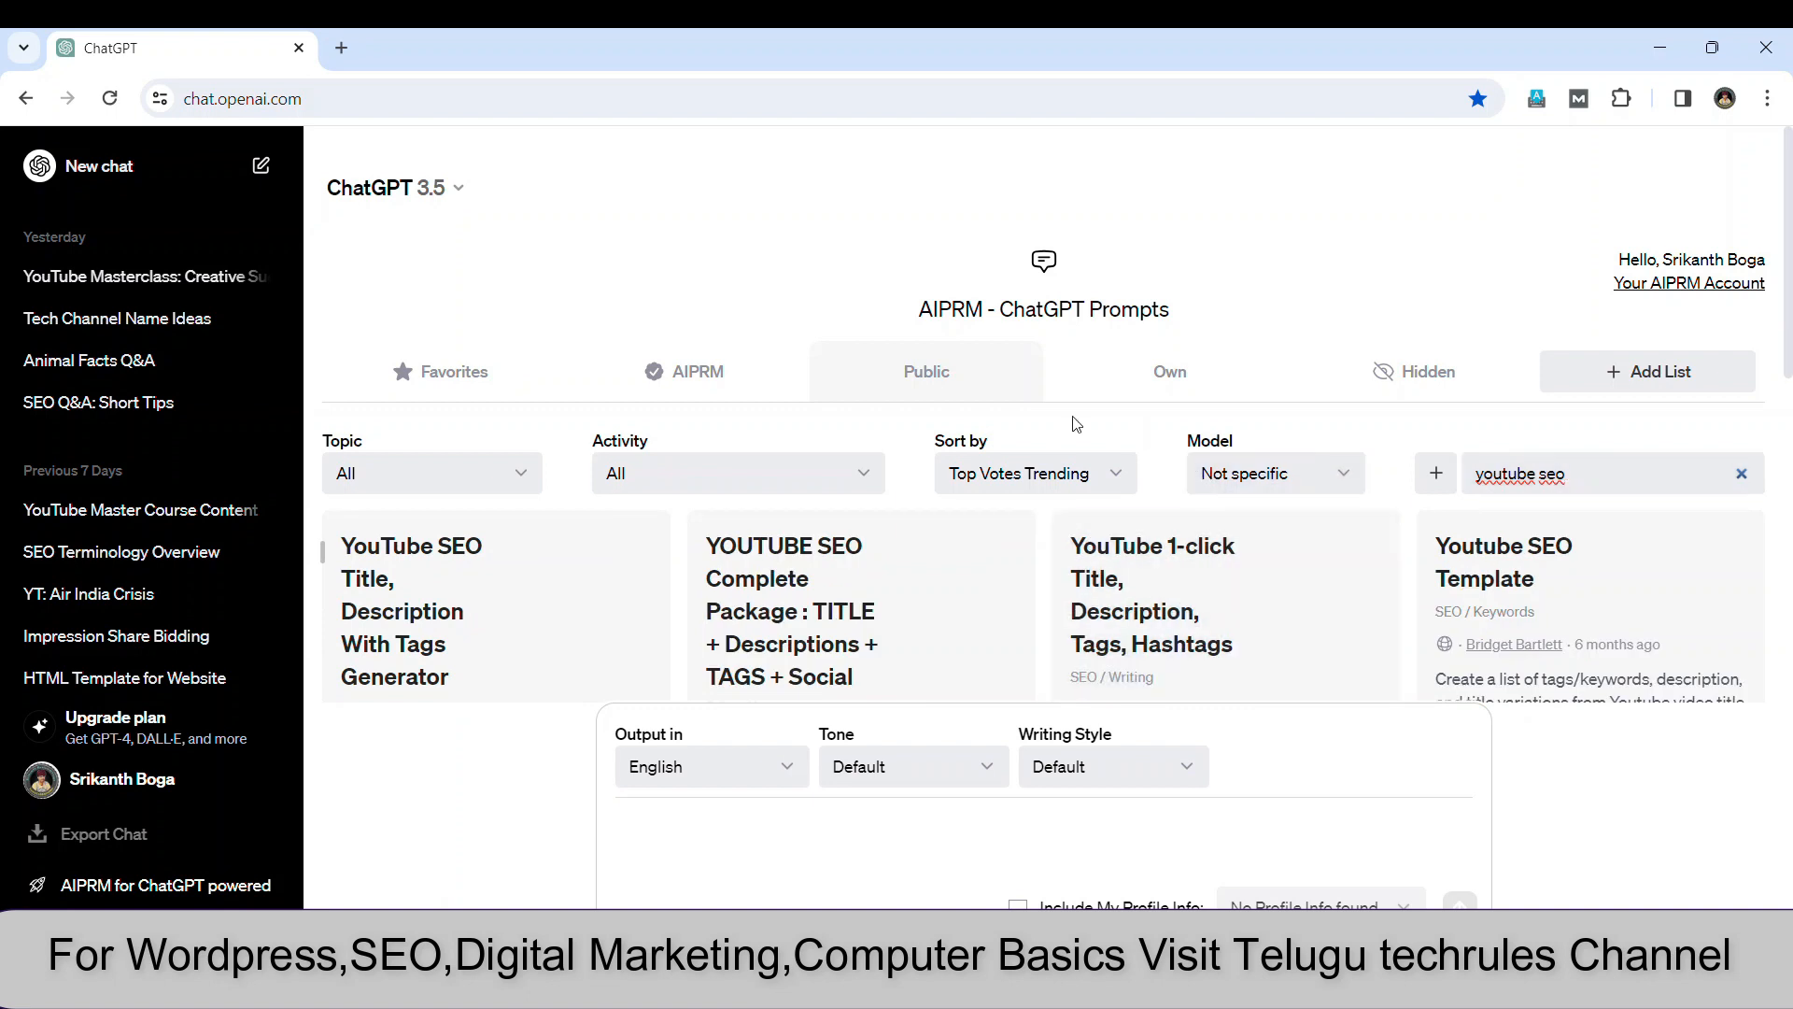
# Run the "YOUTUBE SEO Complete Package : TITLE + Descriptions + TAGS + Social Media Promotion" prompt with the keyword "gandipet vlog in telugu".
pyautogui.scroll(-1, 1073, 420)
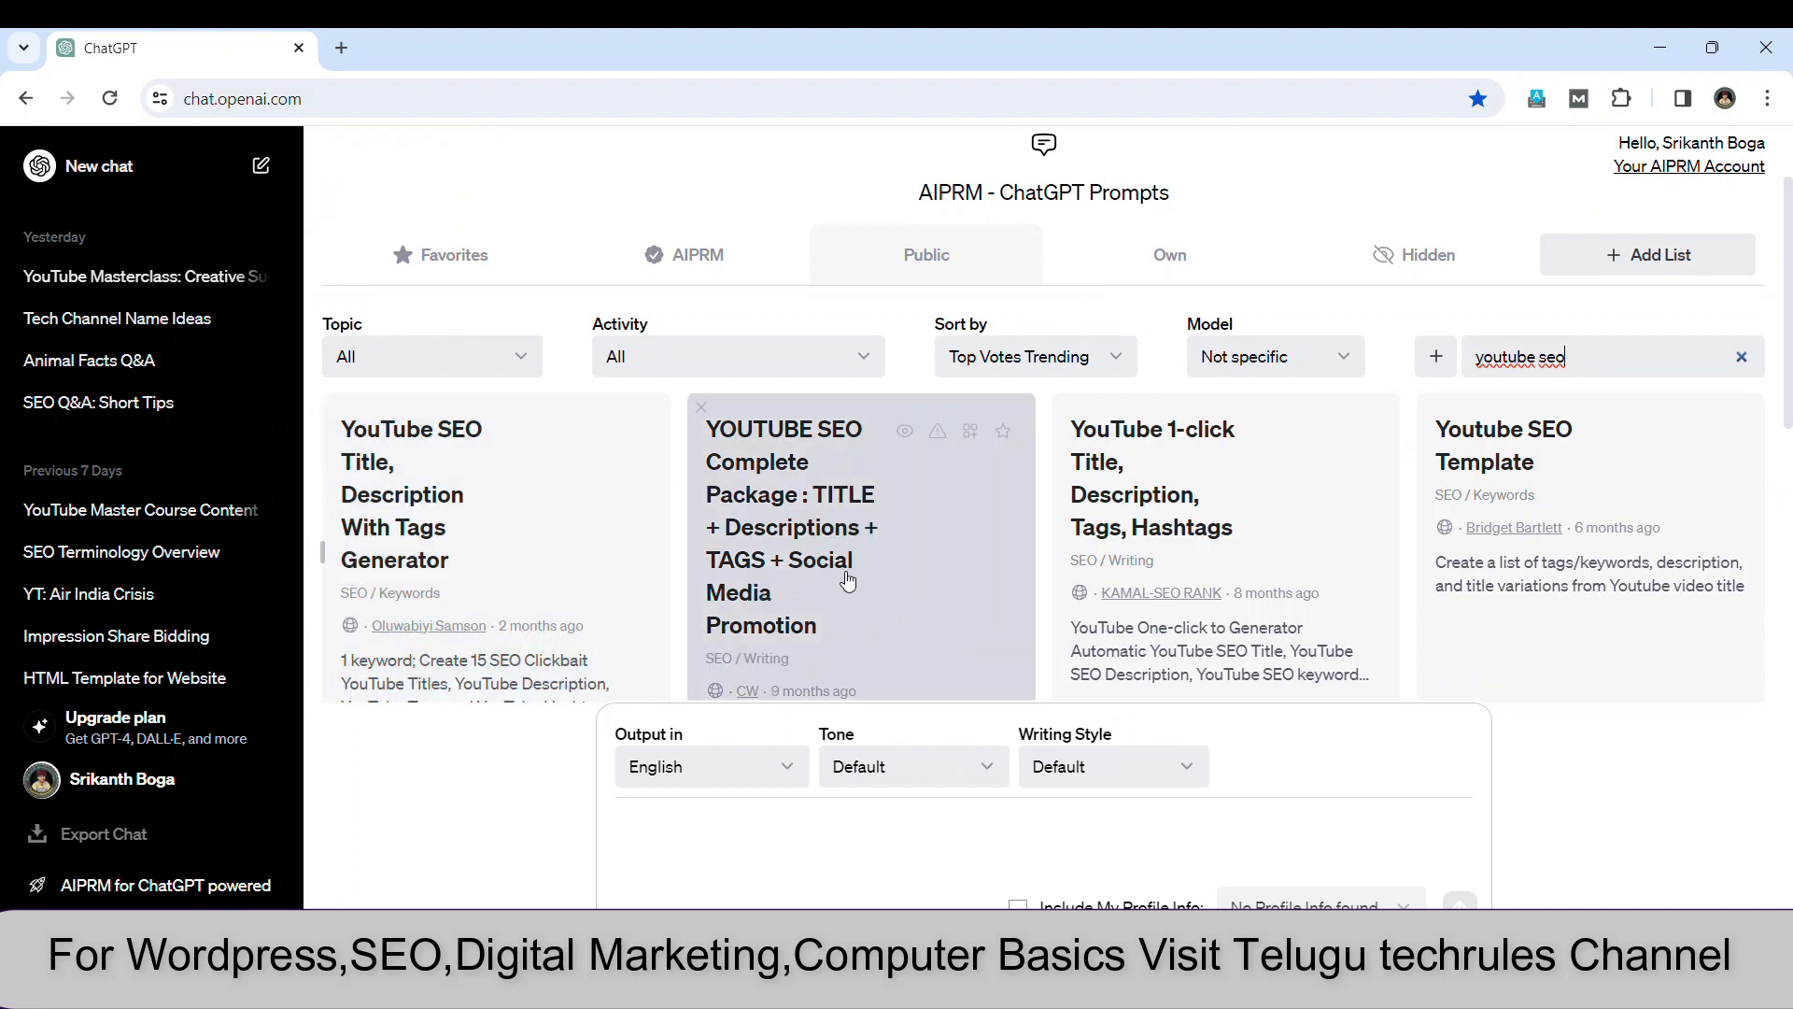
pyautogui.click(795, 560)
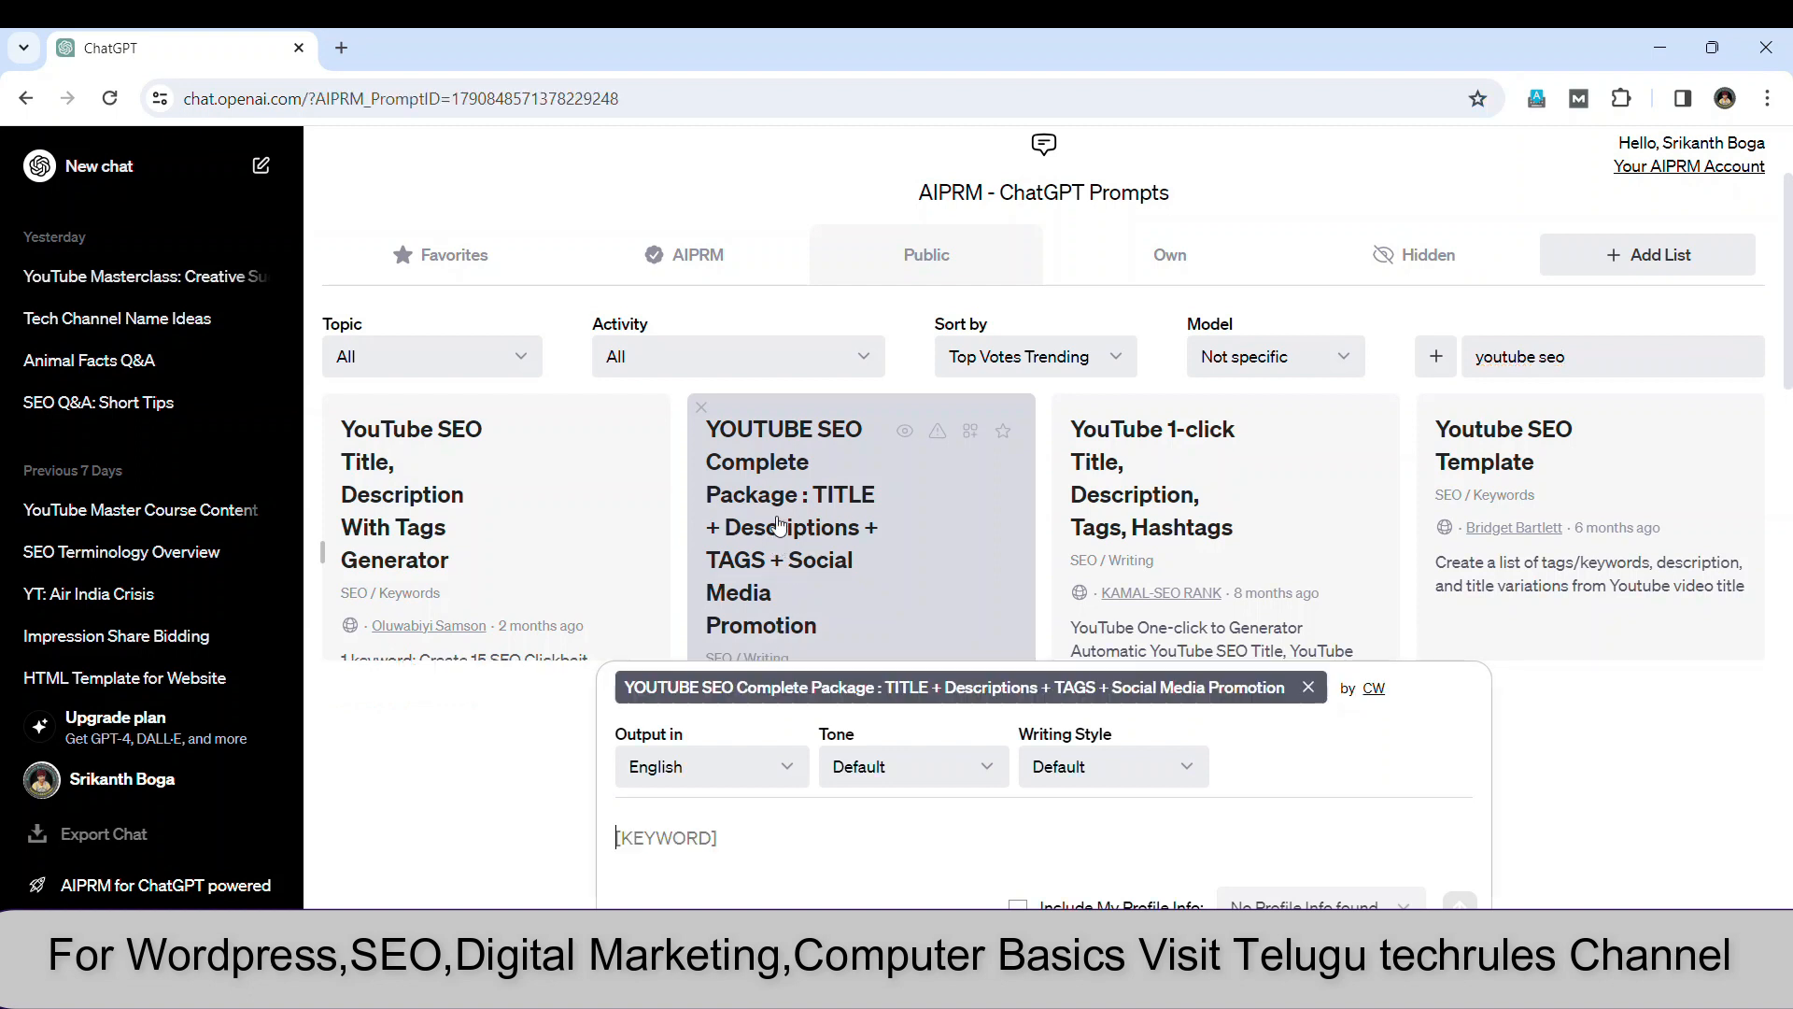
pyautogui.rightClick(694, 838)
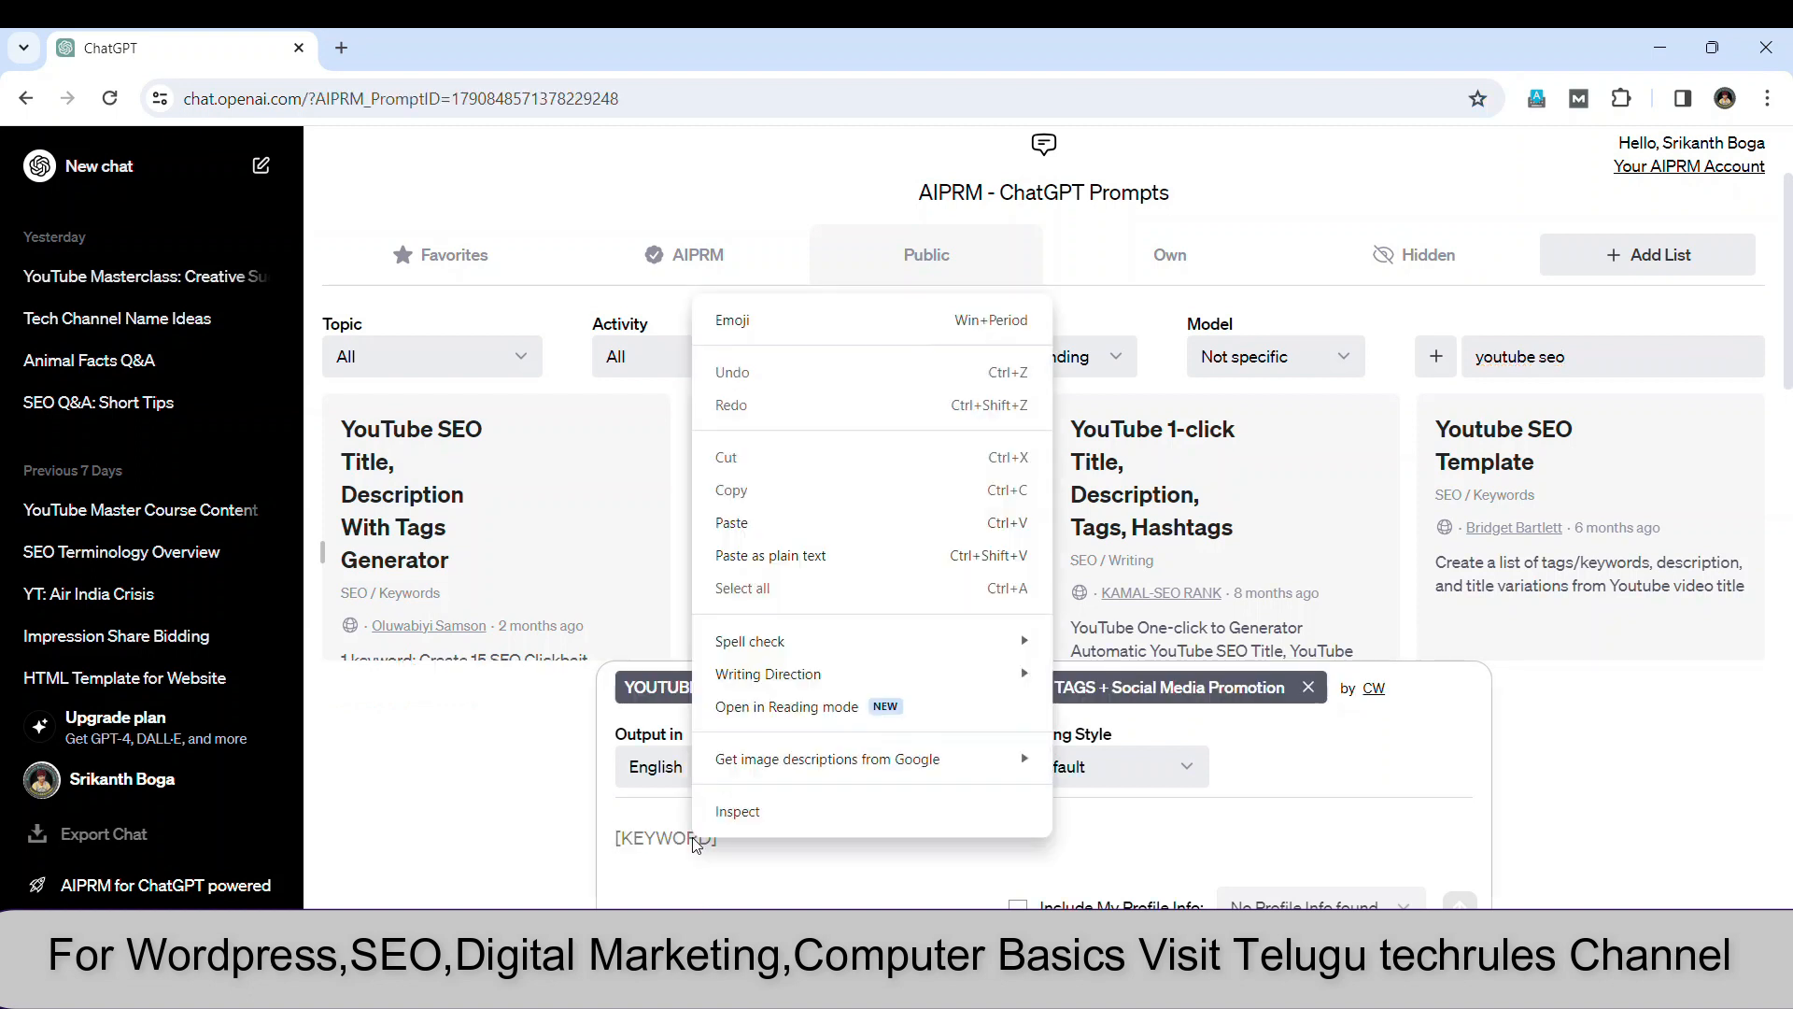
pyautogui.click(758, 524)
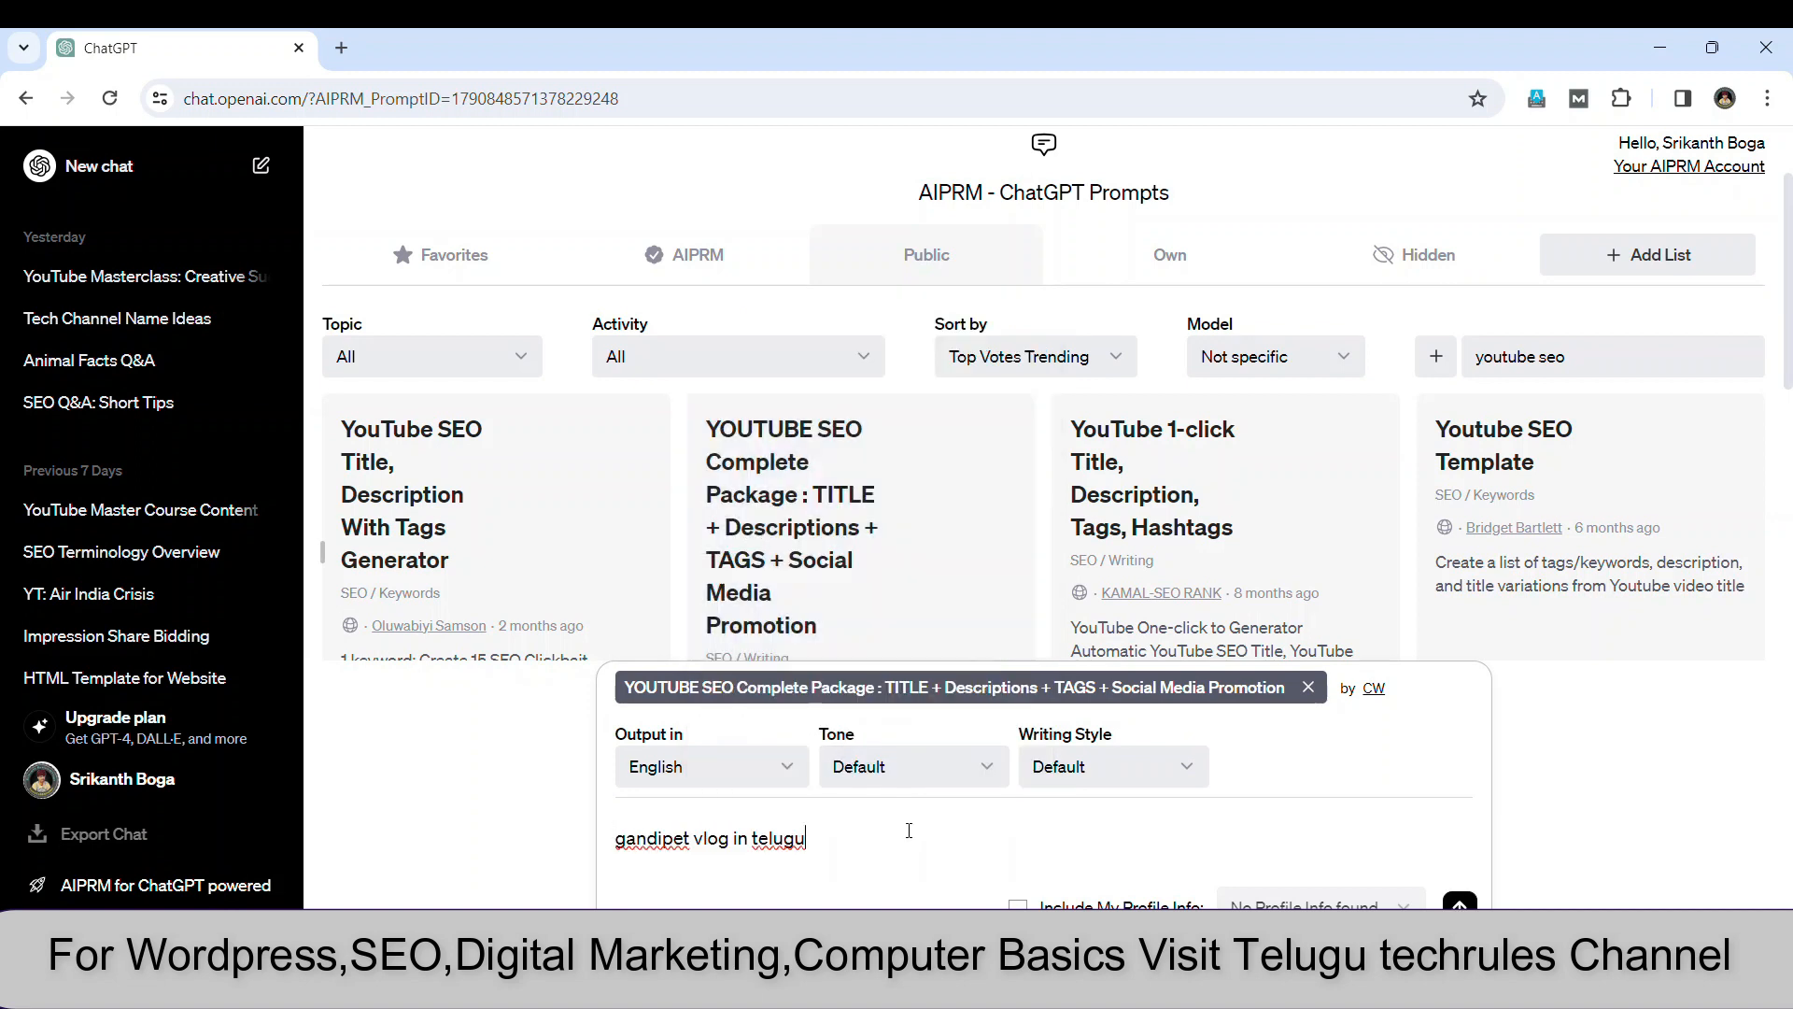
pyautogui.press('Return')
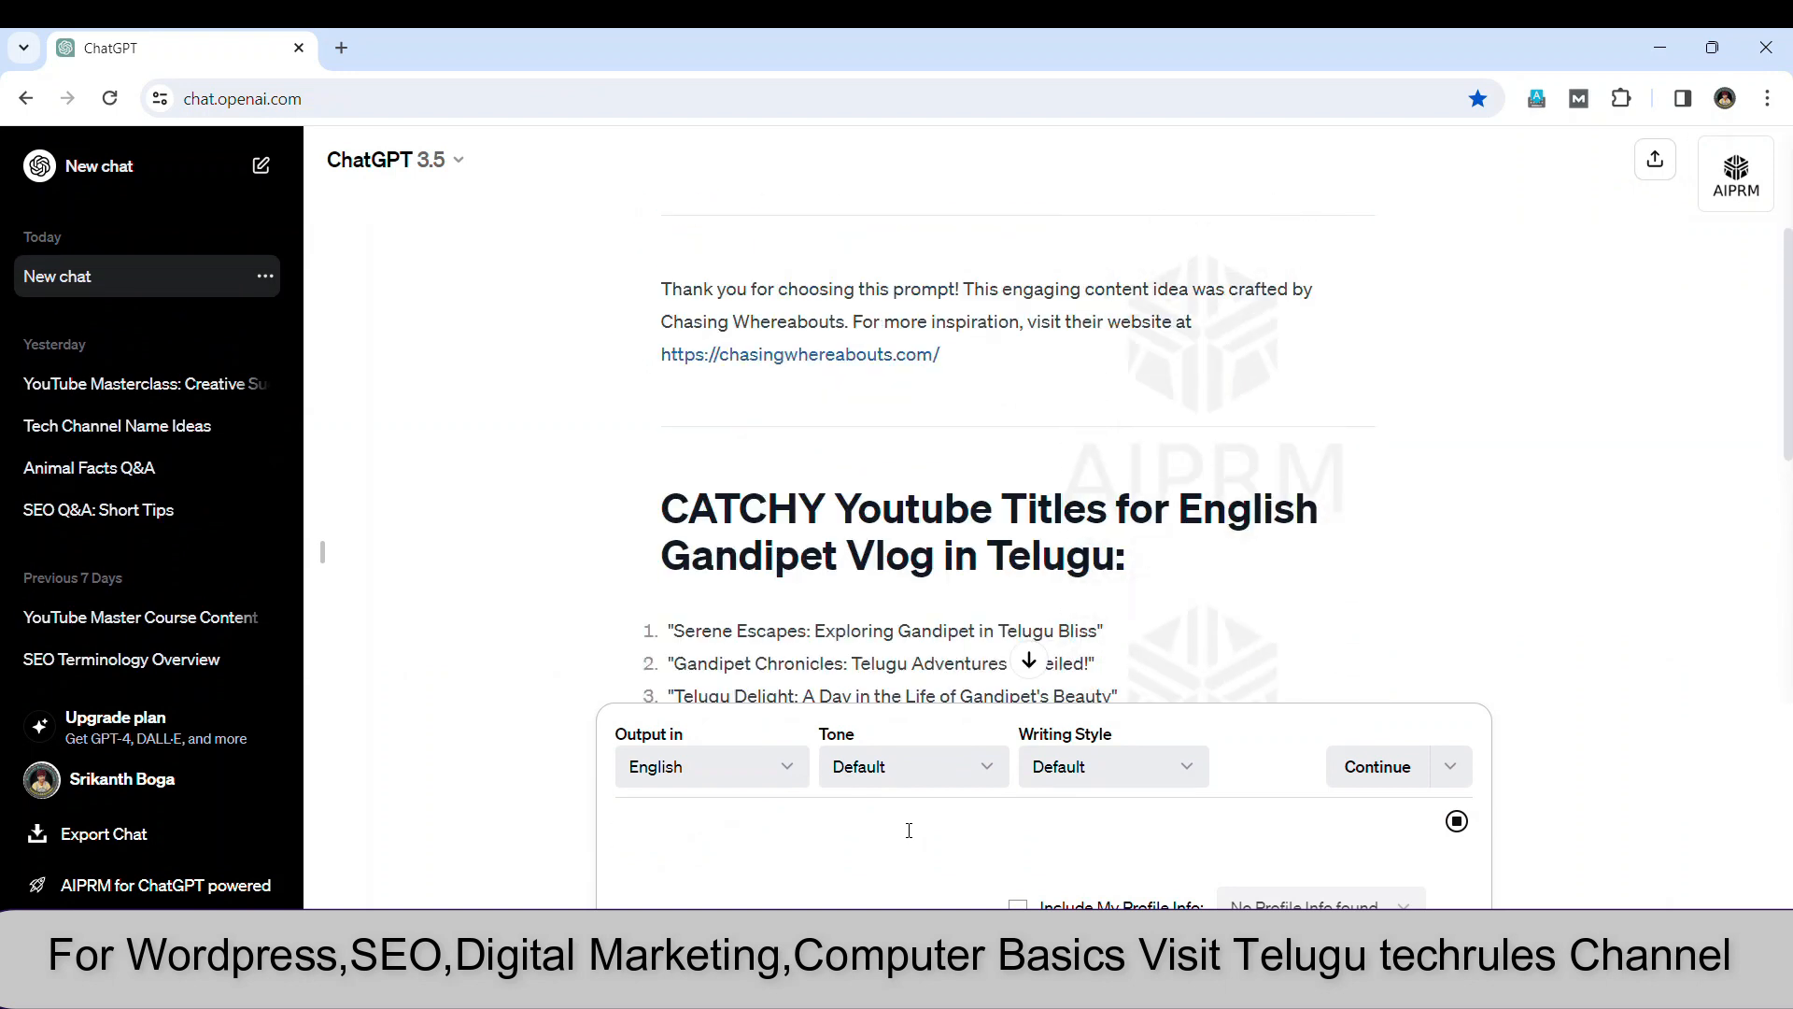
# Review the generated titles, descriptions, tags and social media post in the ChatGPT response.
pyautogui.scroll(-5, 804, 472)
pyautogui.scroll(3, 806, 471)
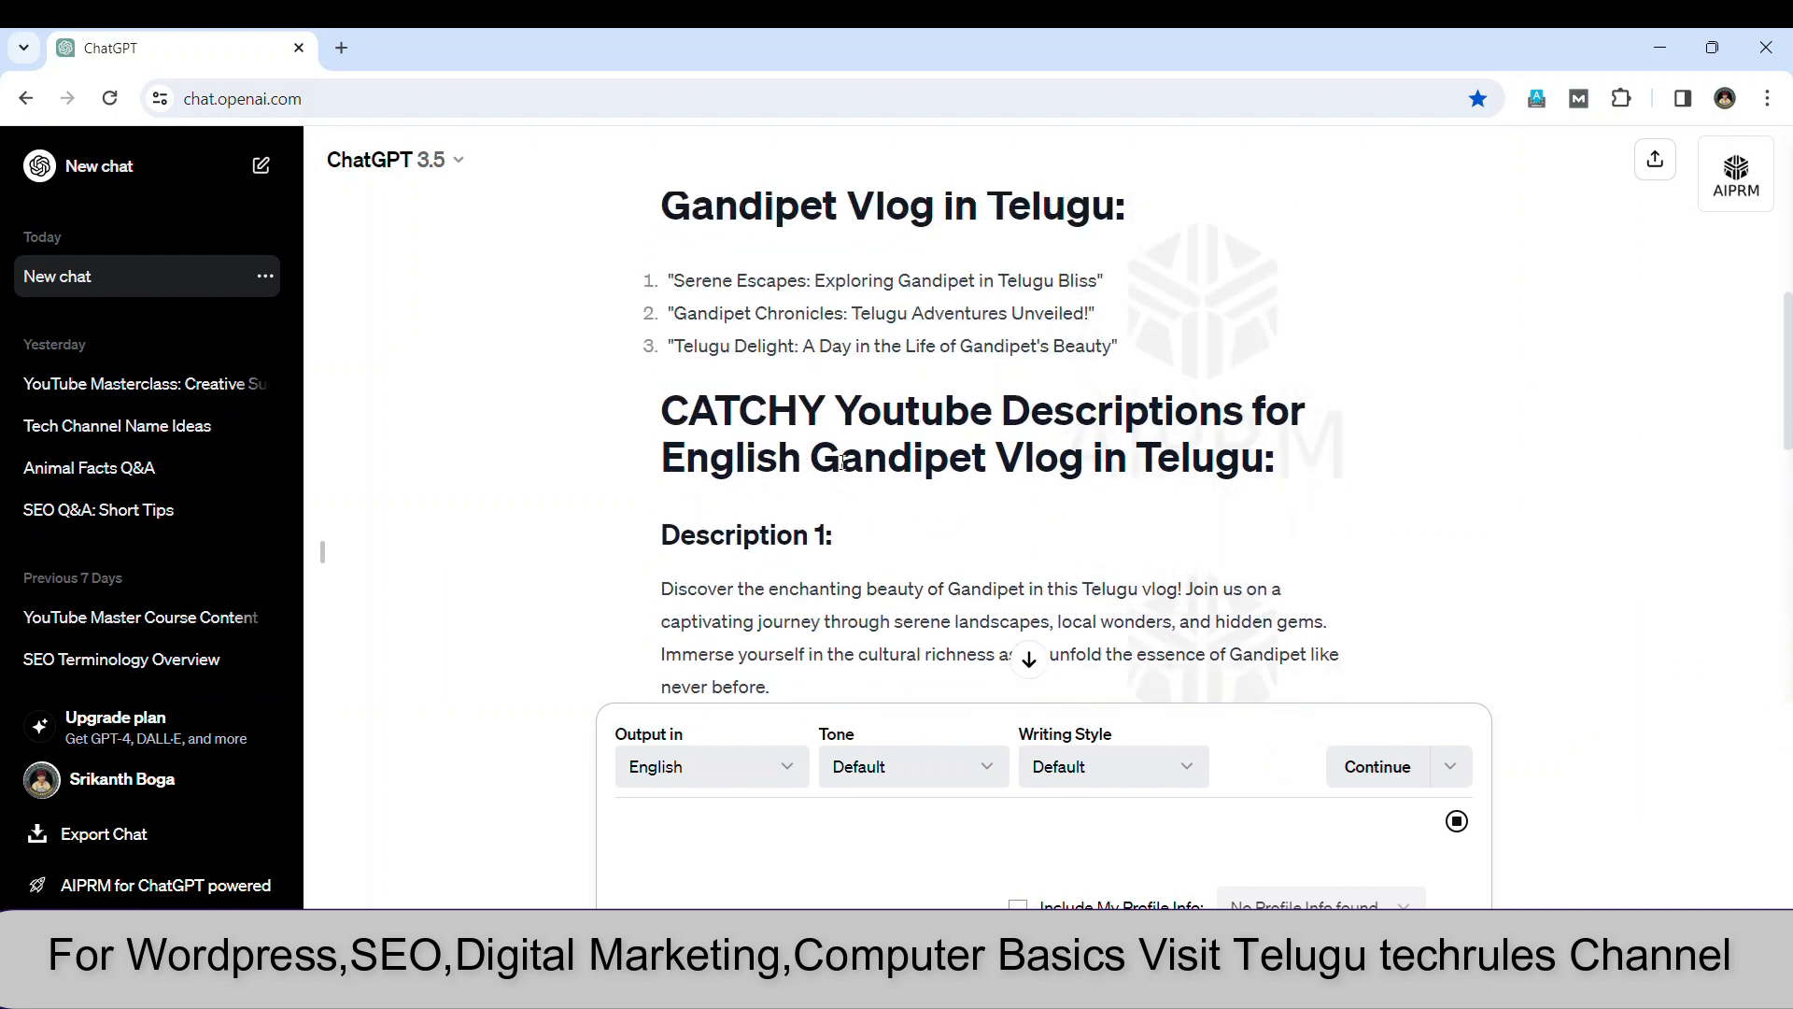
pyautogui.scroll(2, 712, 420)
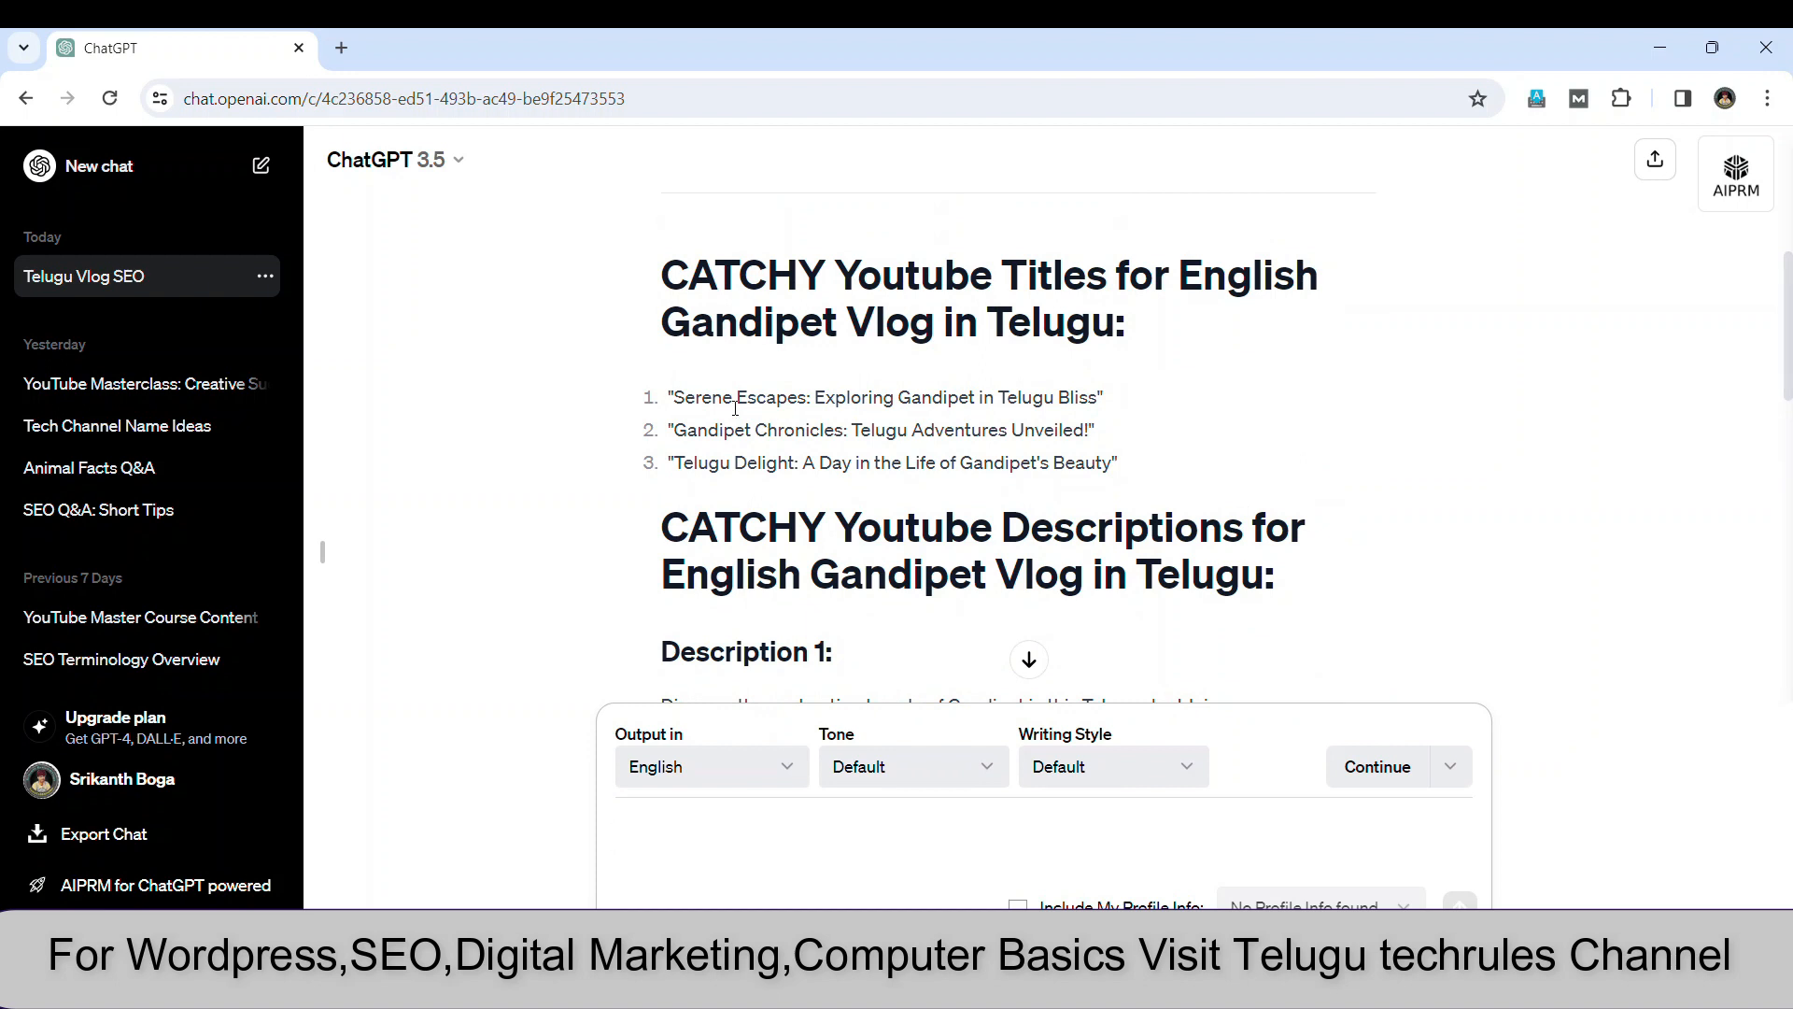
pyautogui.scroll(-10, 747, 407)
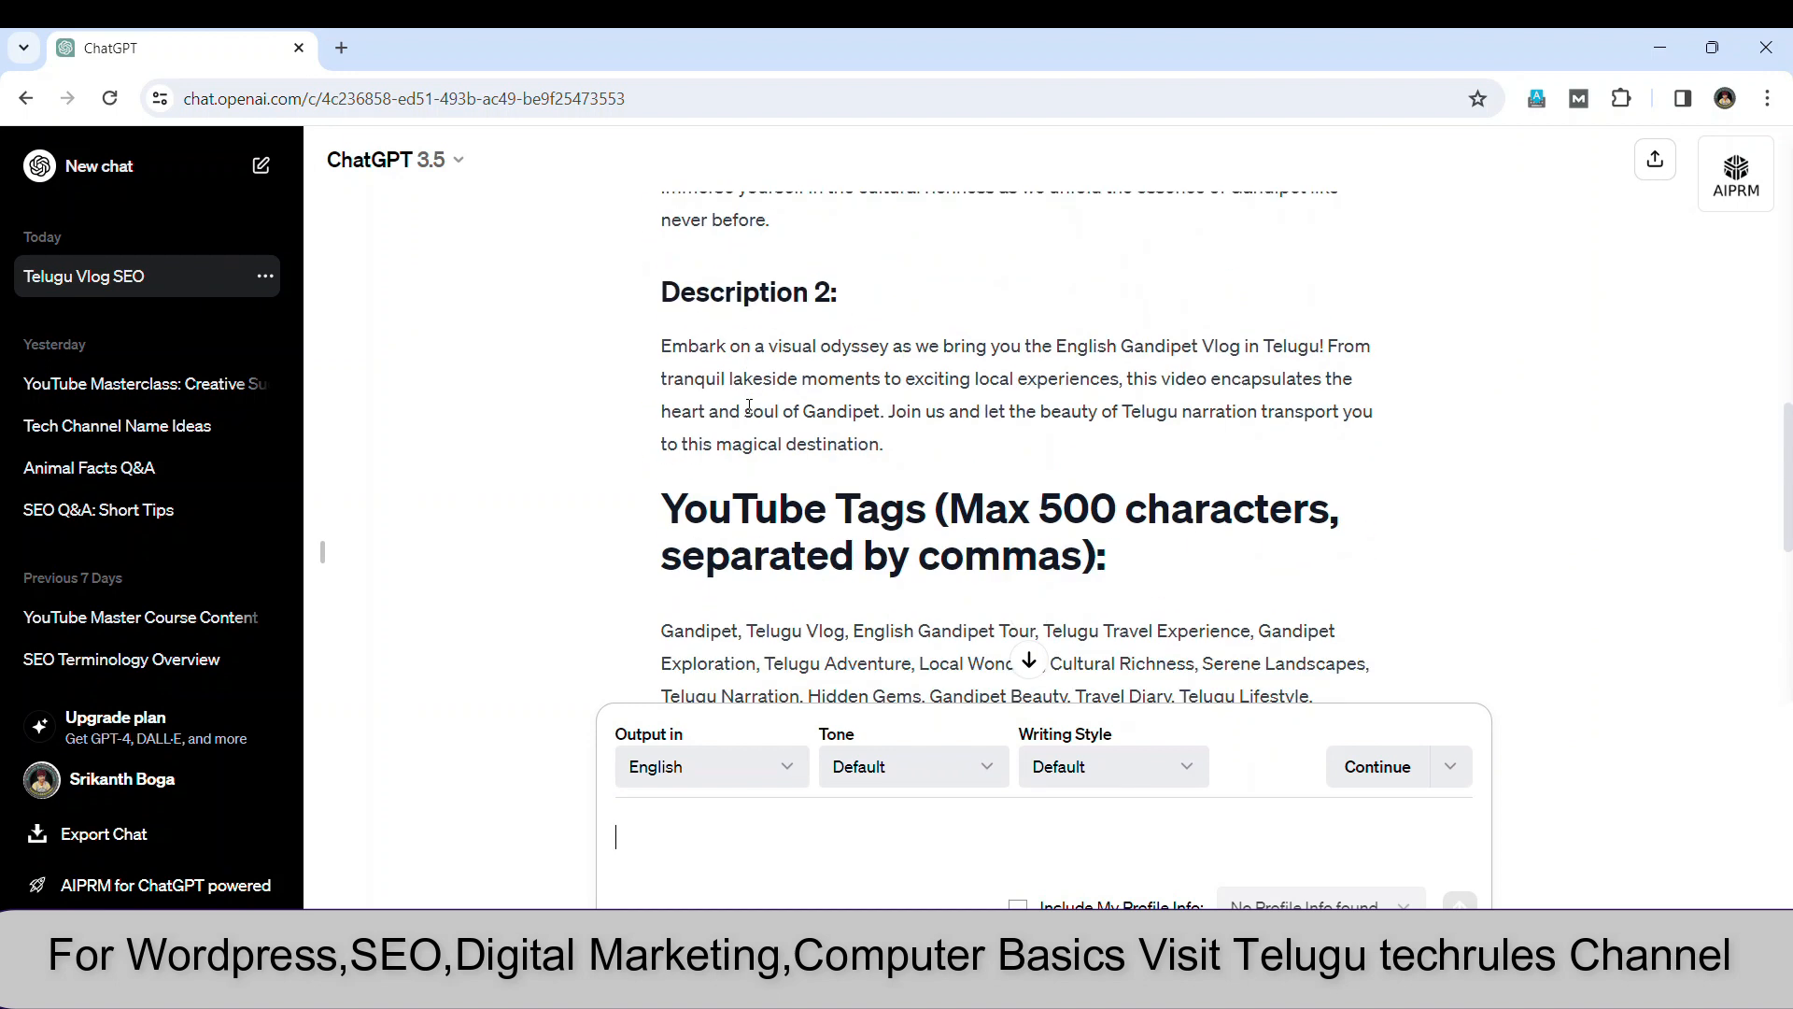
pyautogui.scroll(1, 750, 407)
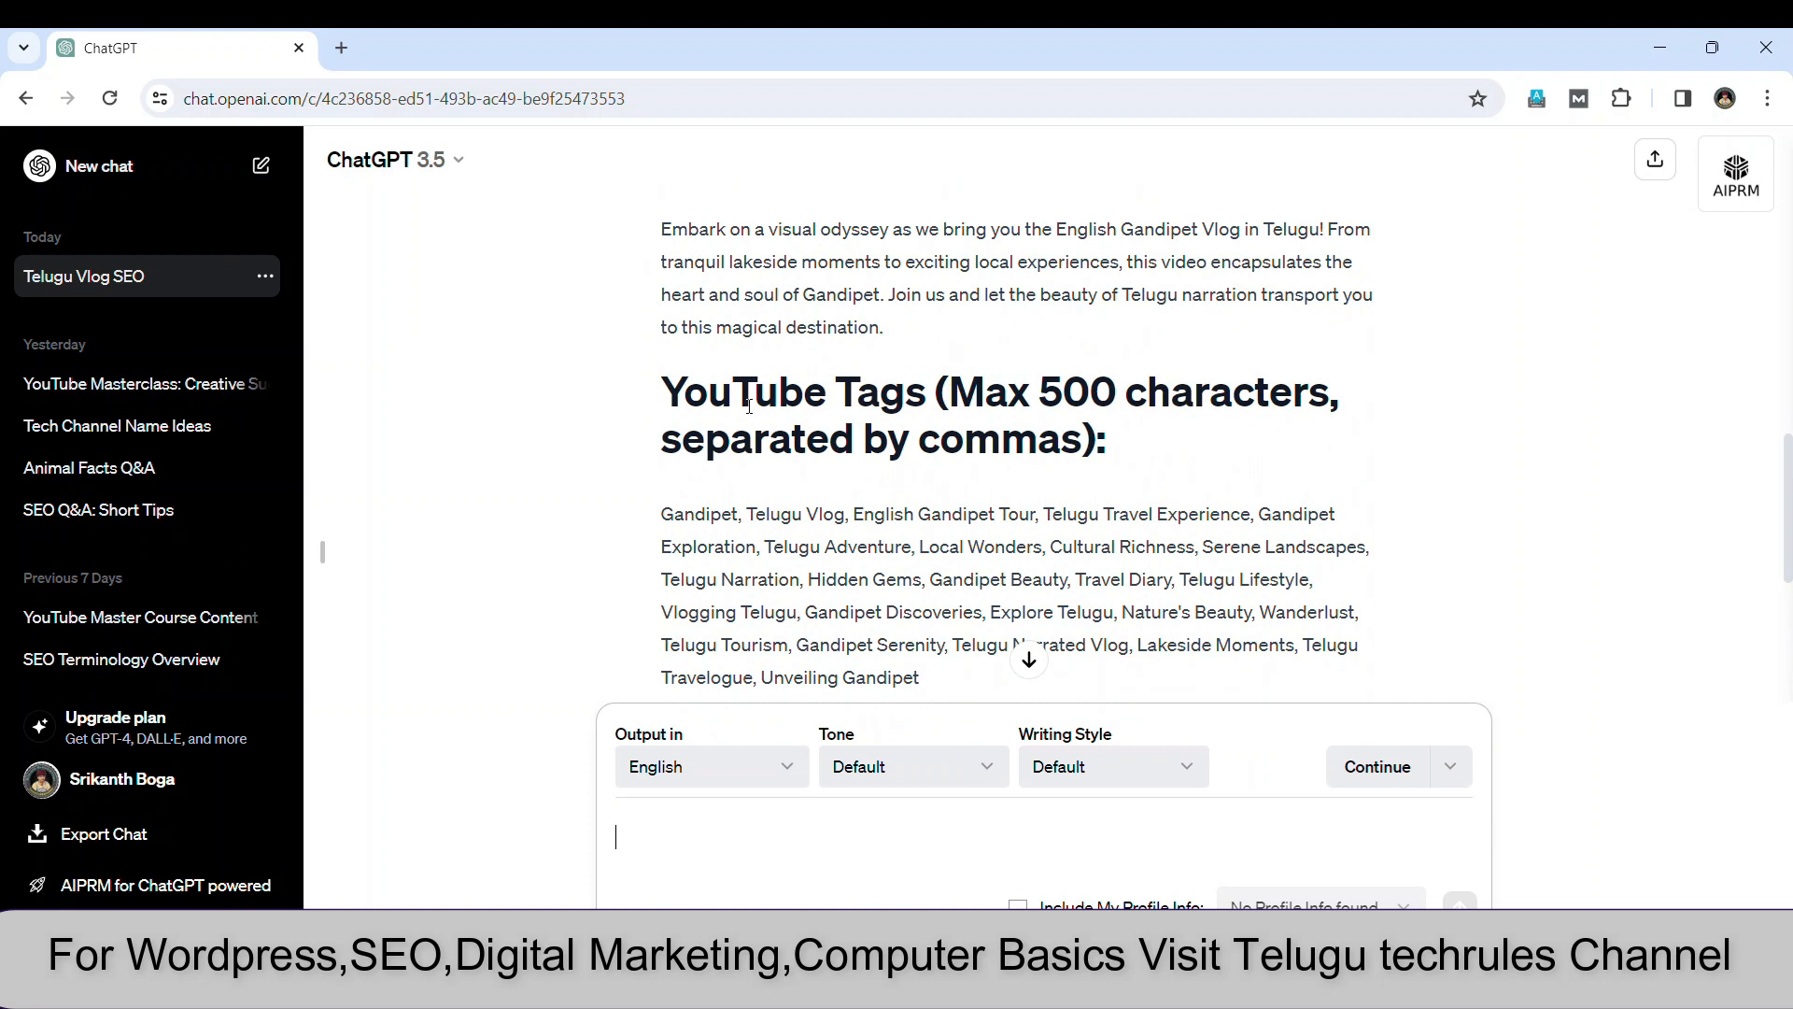
pyautogui.scroll(-5, 749, 407)
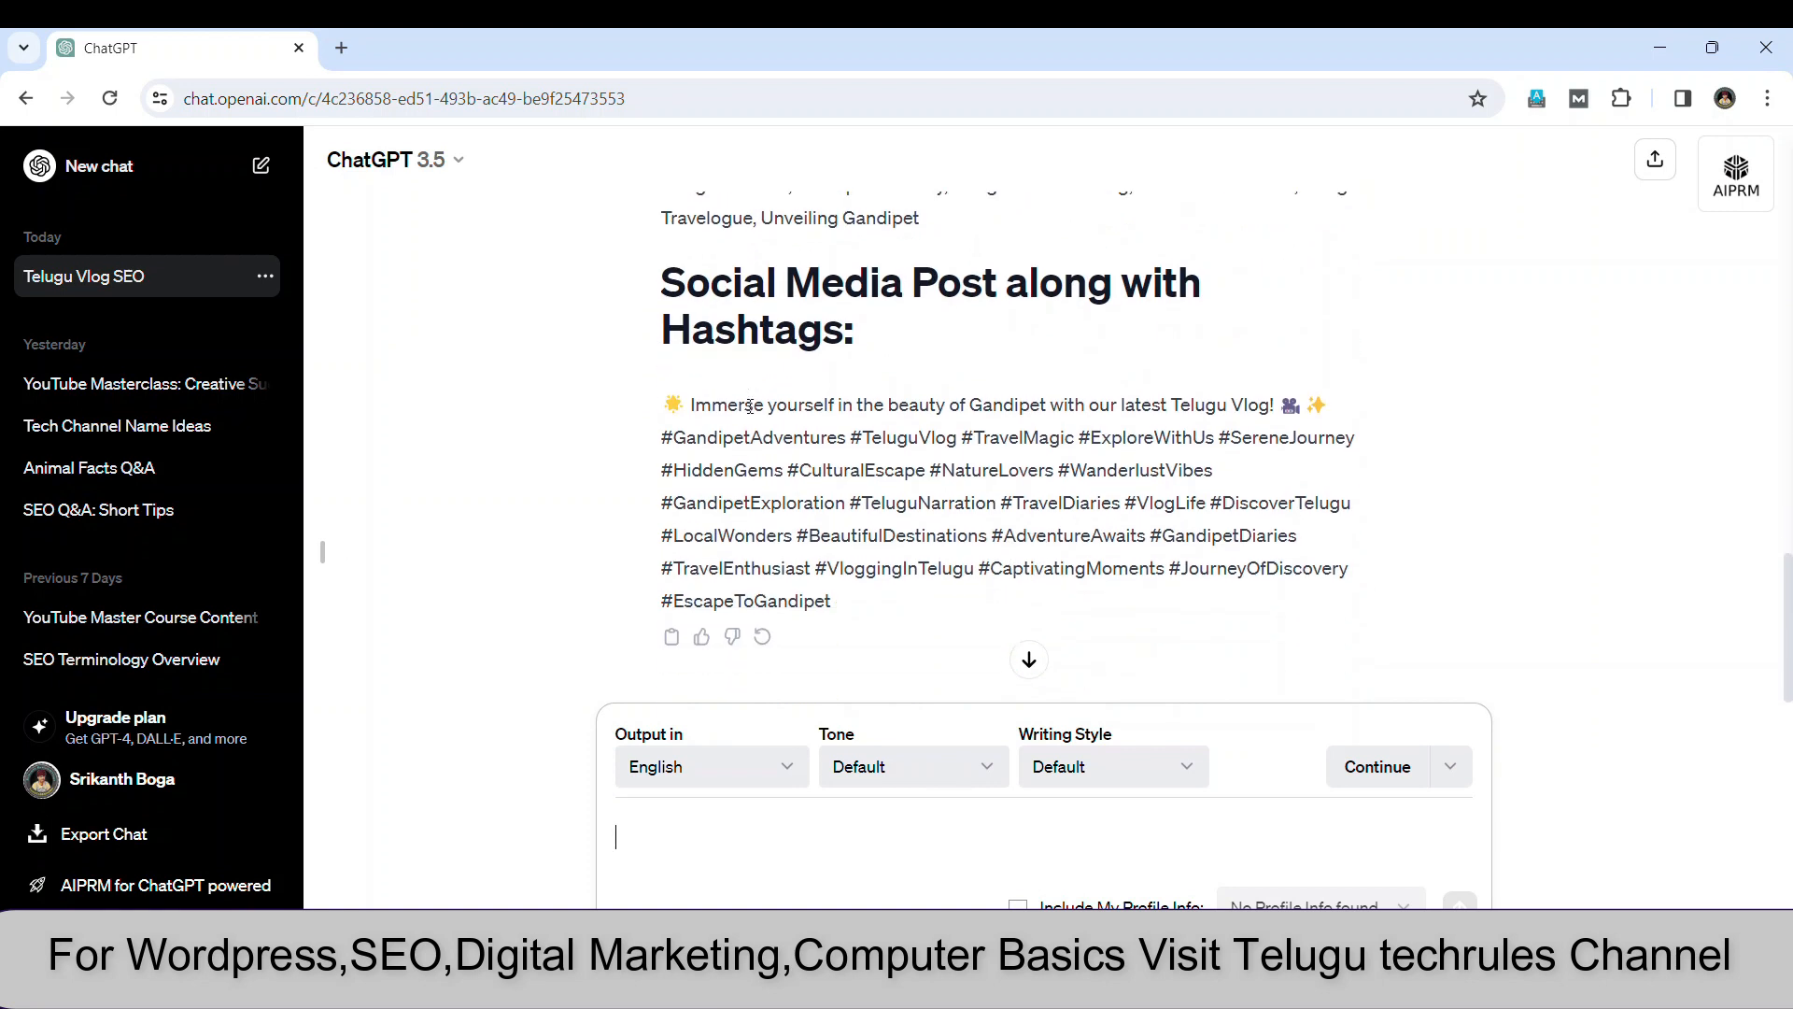
pyautogui.scroll(2, 750, 407)
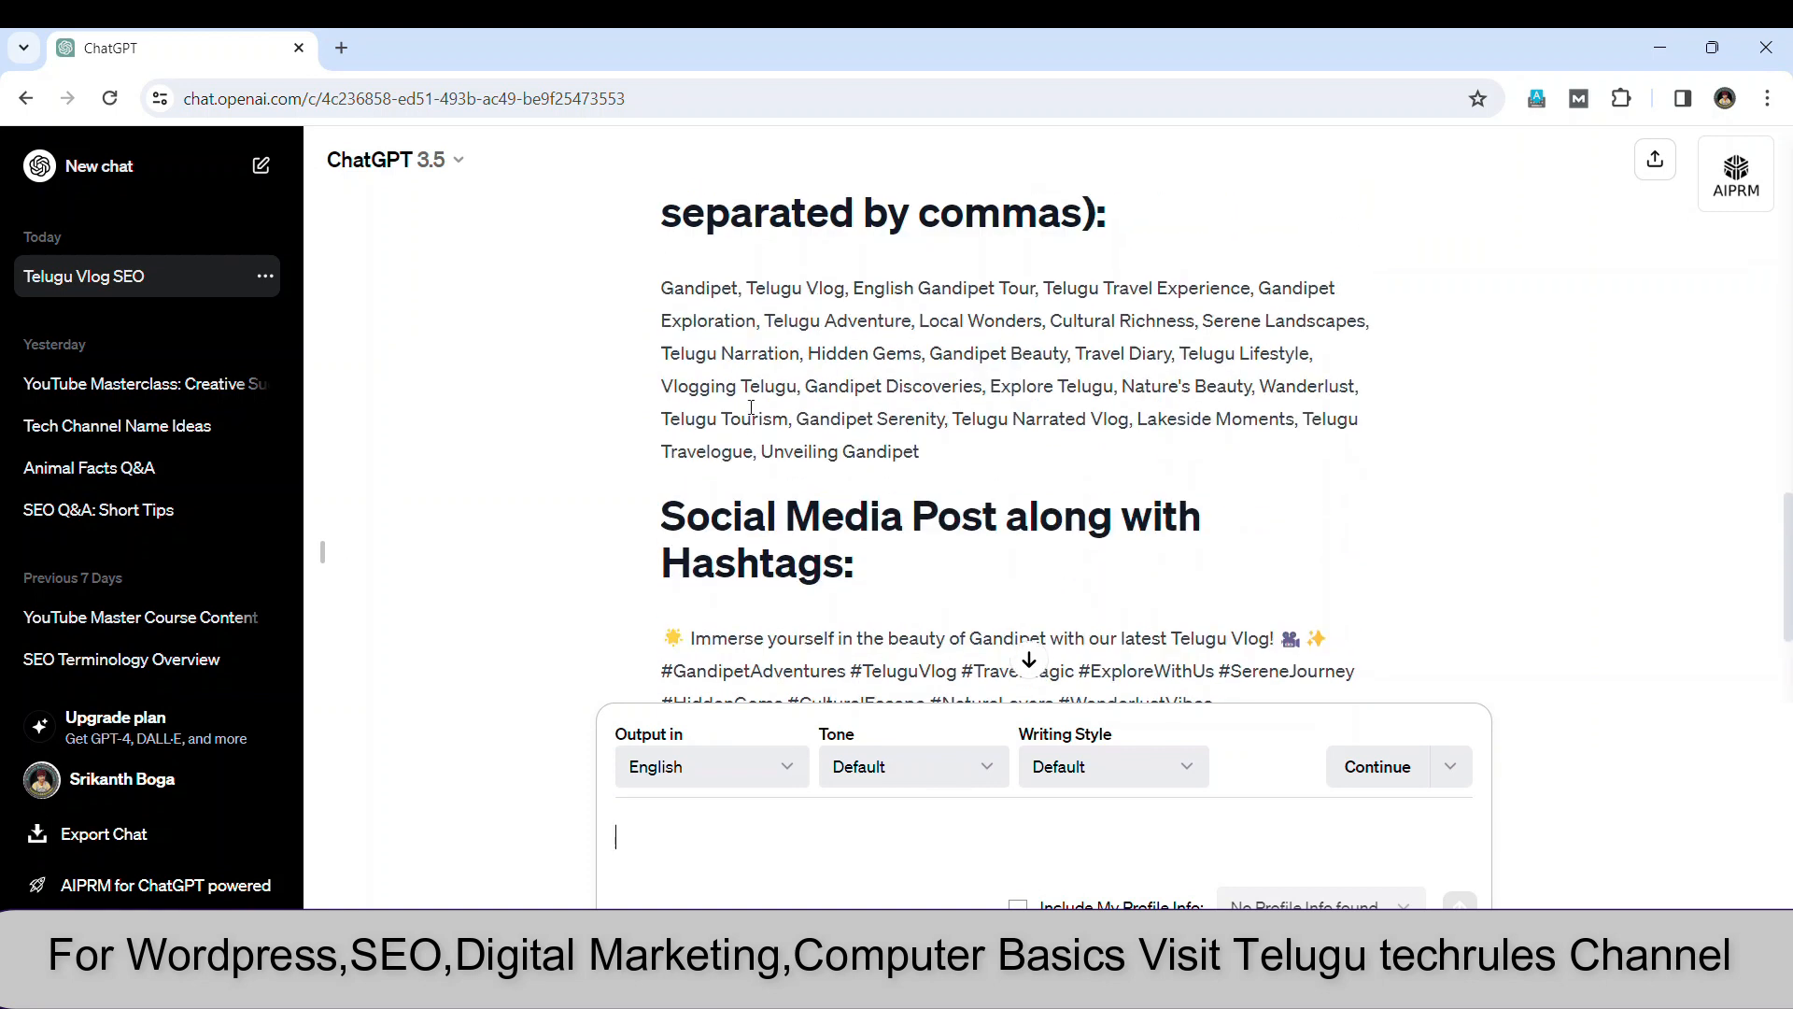
pyautogui.scroll(10, 751, 407)
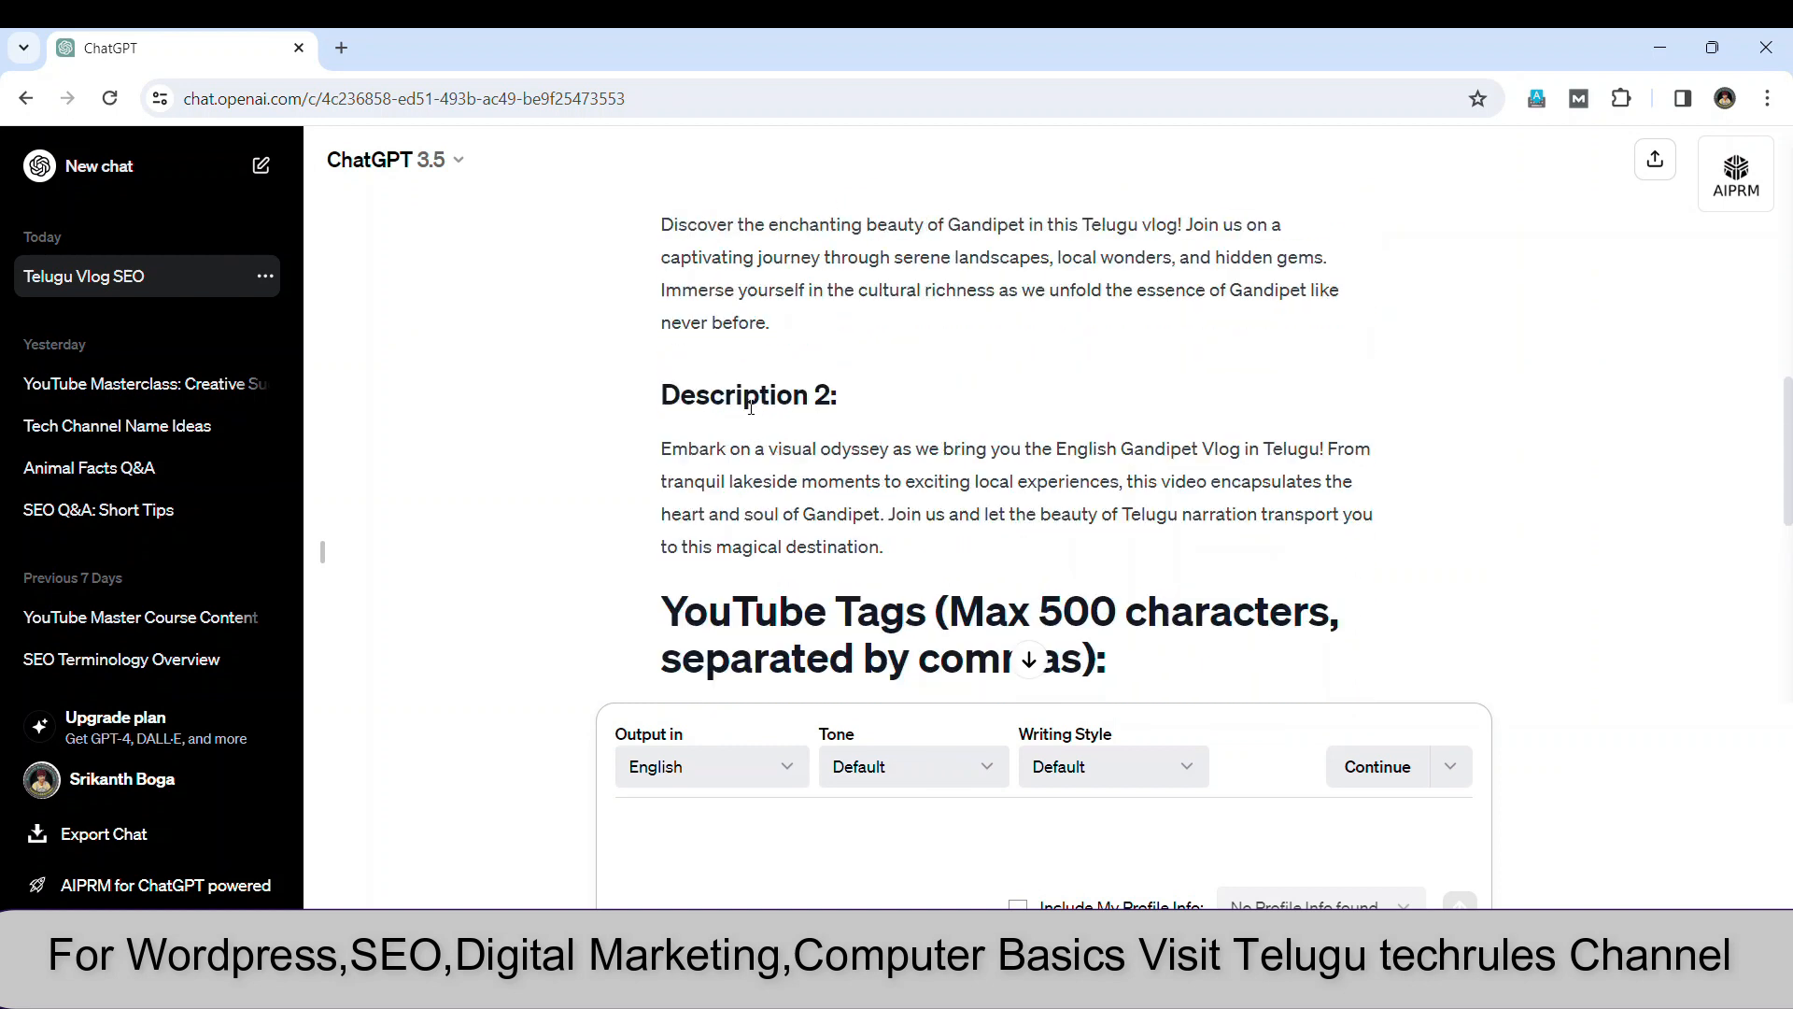
pyautogui.scroll(5, 751, 408)
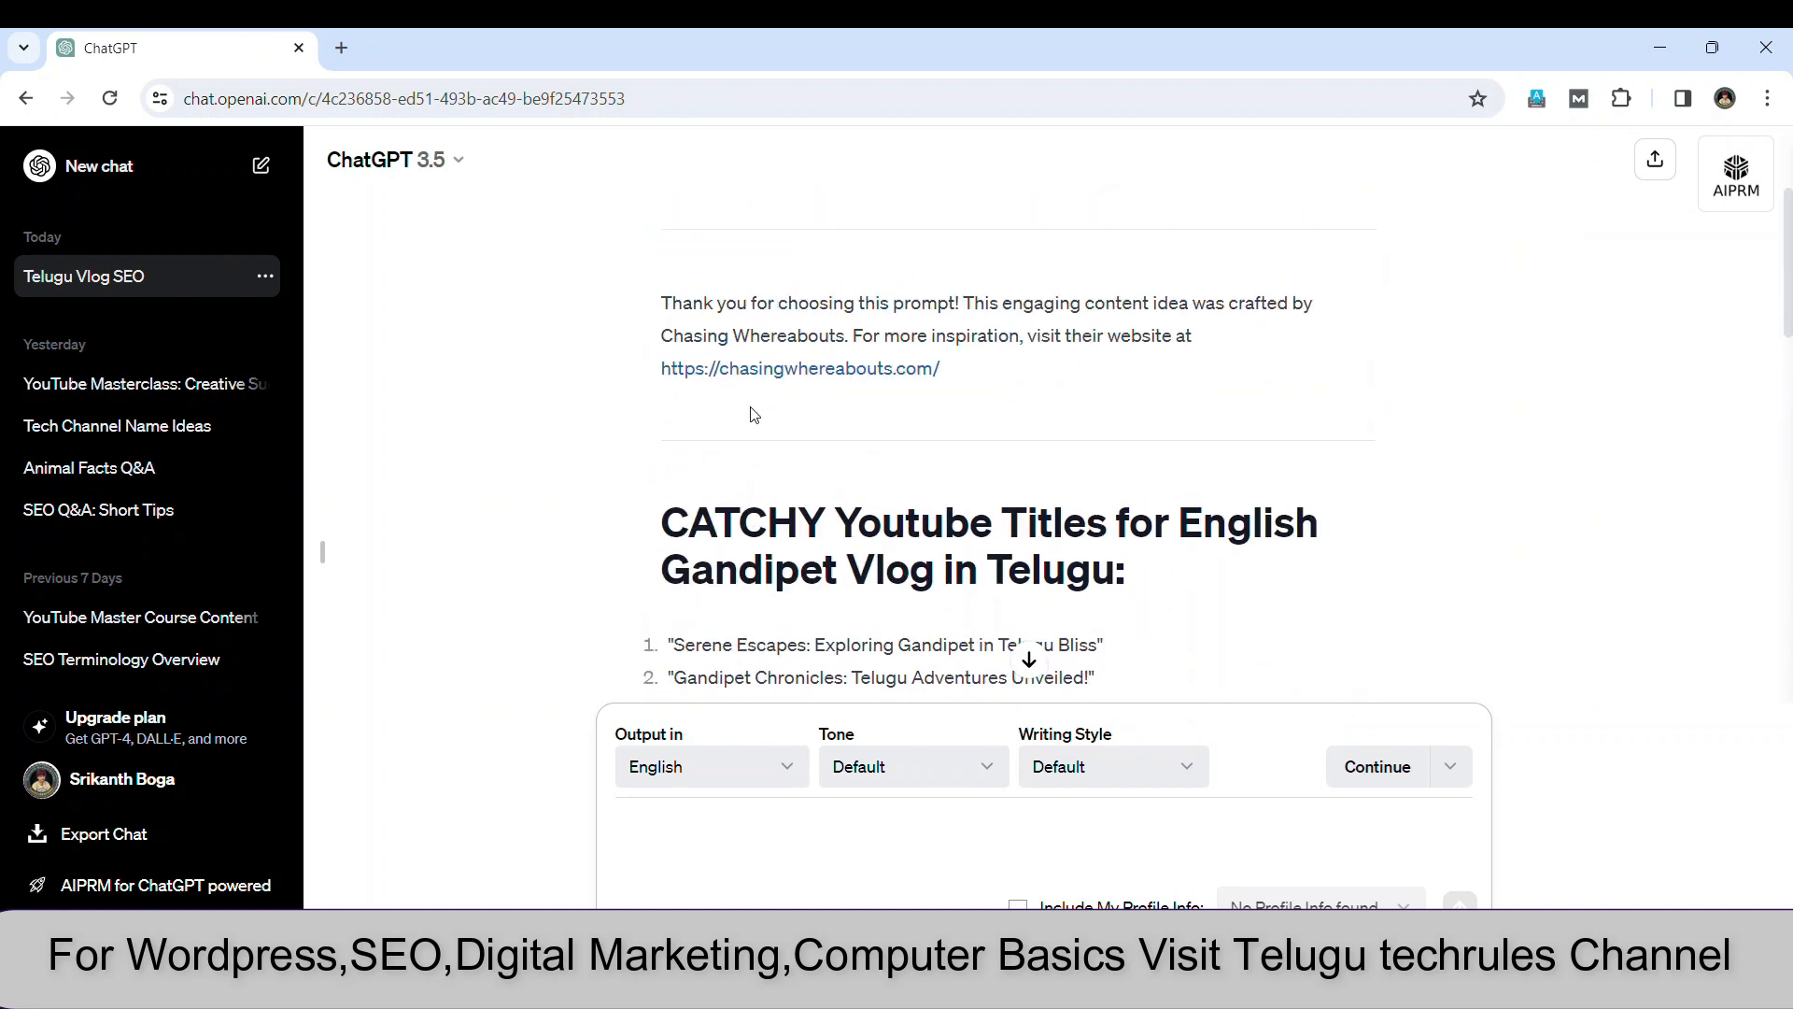
# Copy the third suggested title, "Telugu Delight: A Day in the Life of Gandipet's Beauty".
pyautogui.scroll(-6, 752, 411)
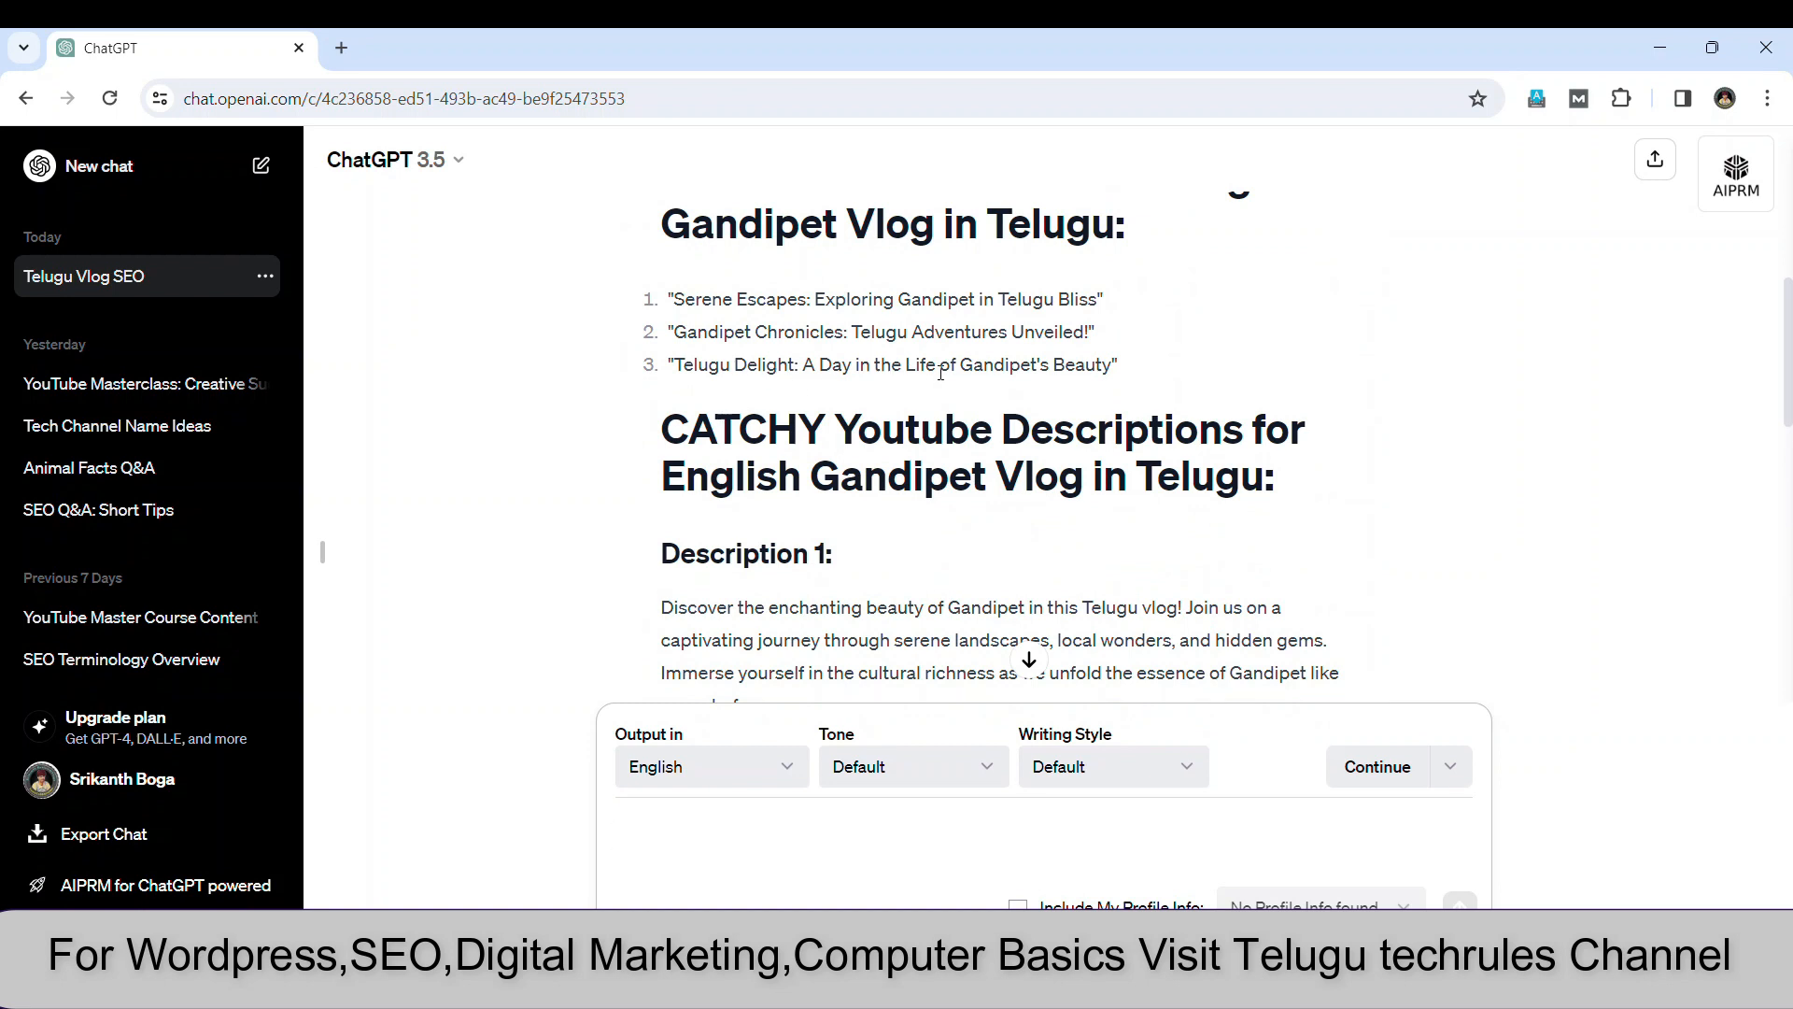
pyautogui.moveTo(1133, 377); pyautogui.dragTo(670, 371)
pyautogui.rightClick(784, 364)
pyautogui.click(857, 387)
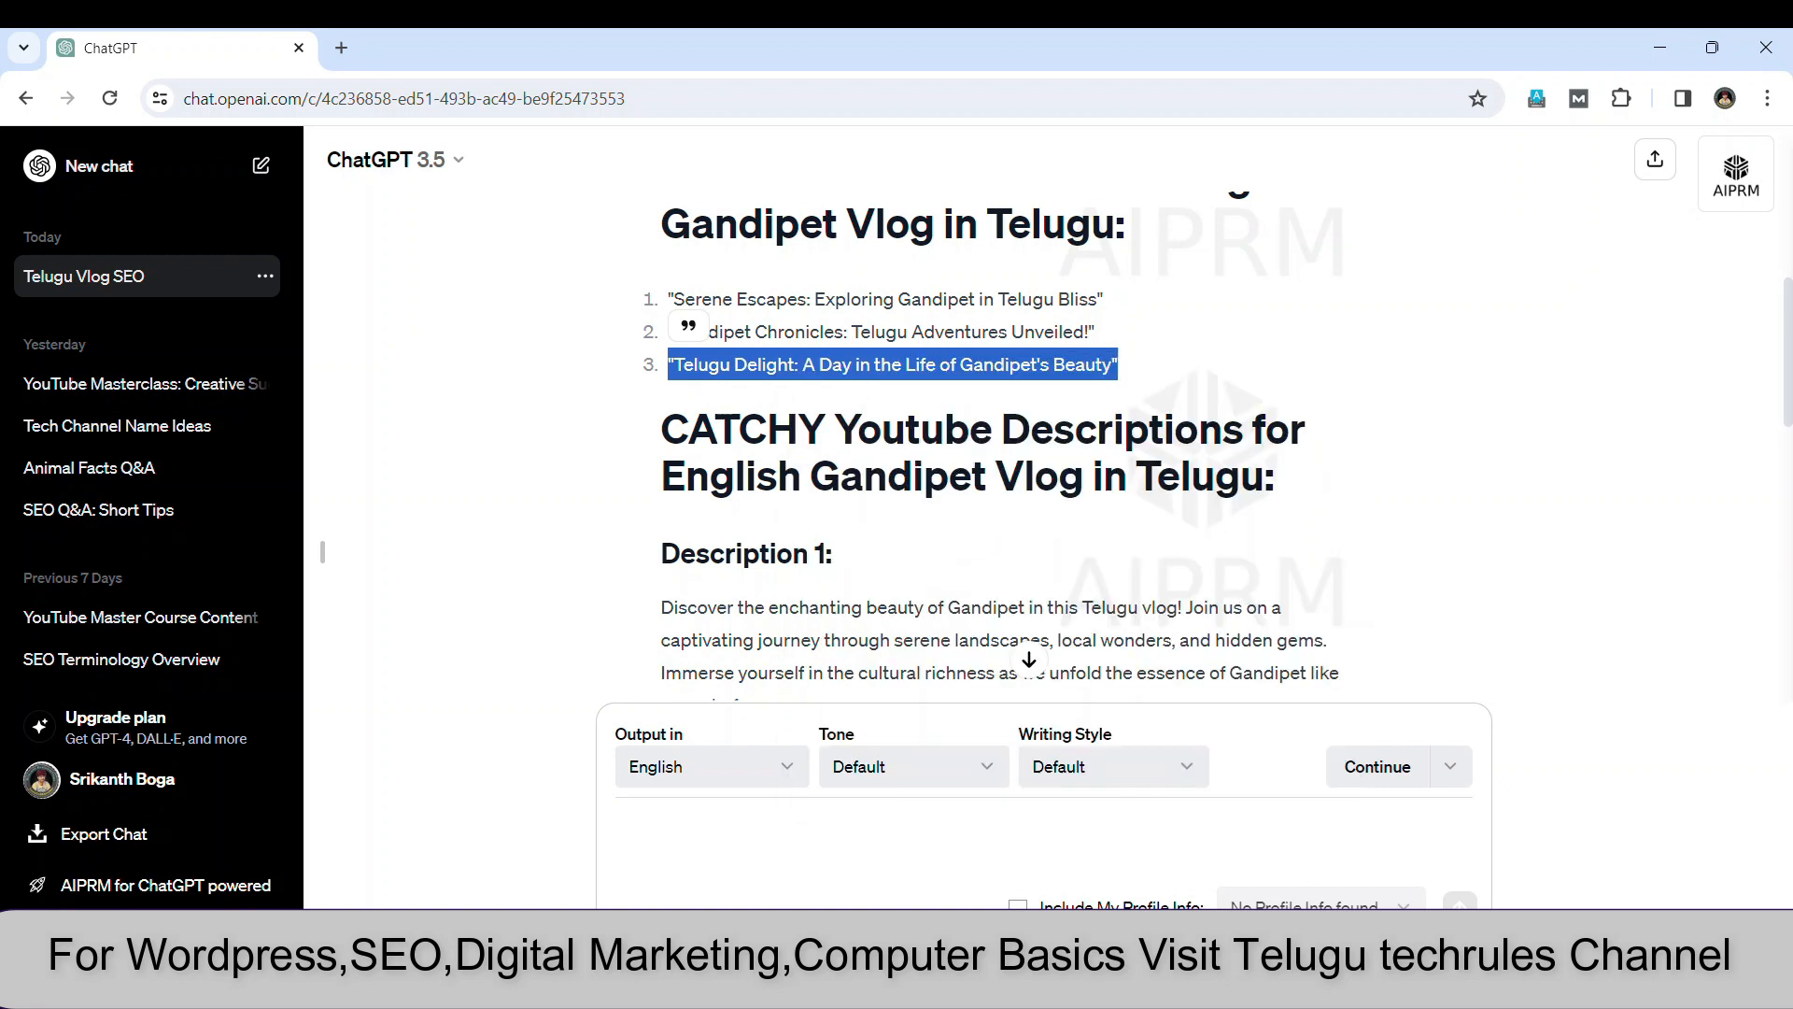
# Switch to YouTube Studio and replace the video title with the copied "Telugu Delight: A Day in the Life of Gandipet's Beauty".
pyautogui.click(1215, 864)
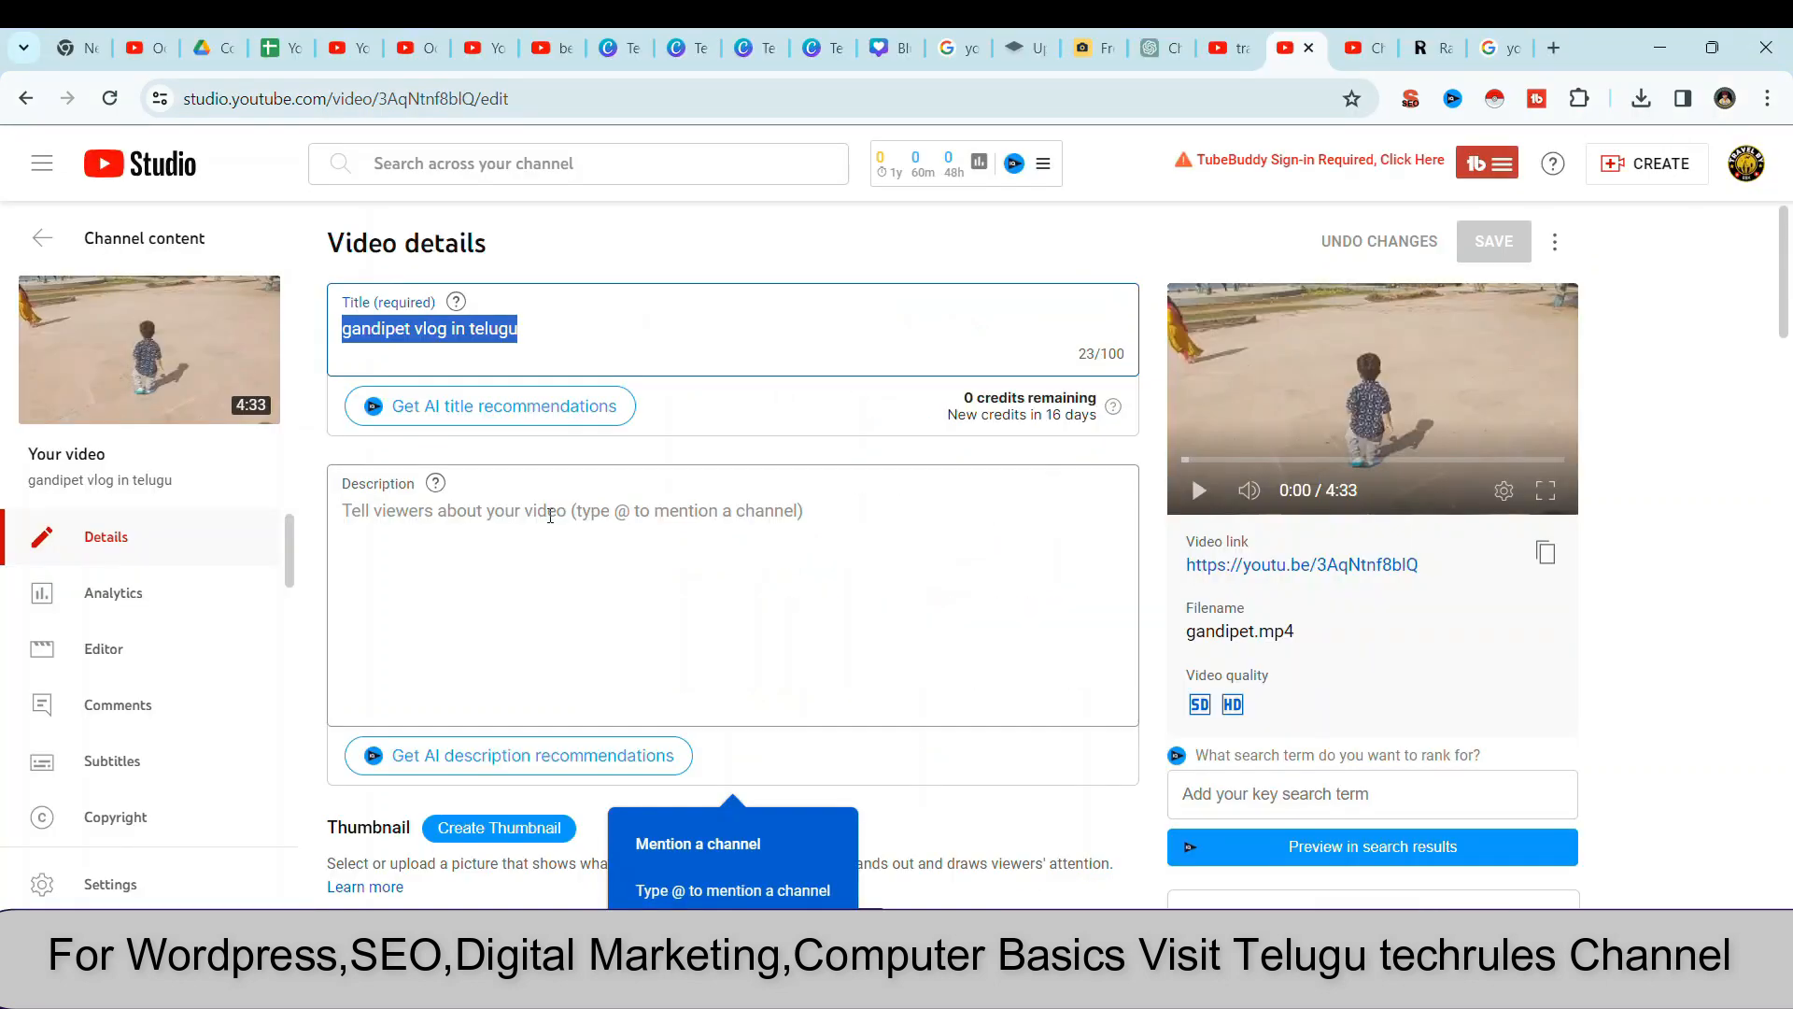
pyautogui.moveTo(545, 342); pyautogui.dragTo(315, 342)
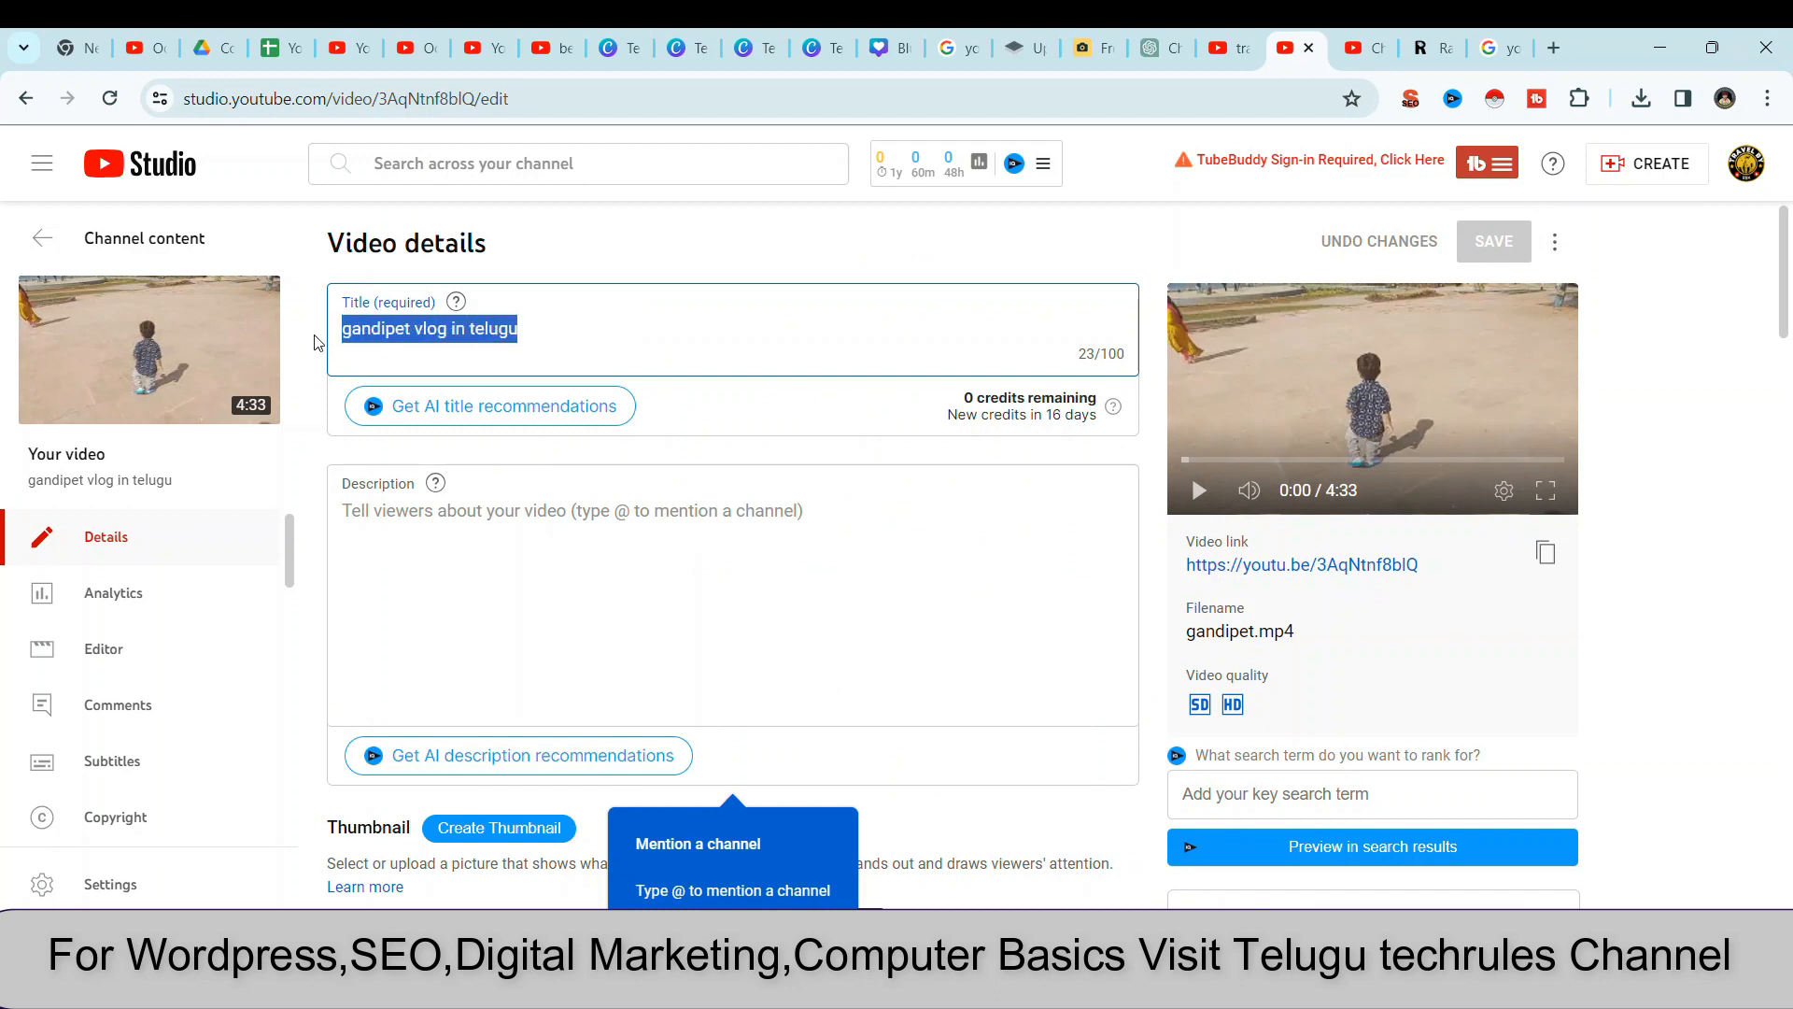
pyautogui.rightClick(397, 328)
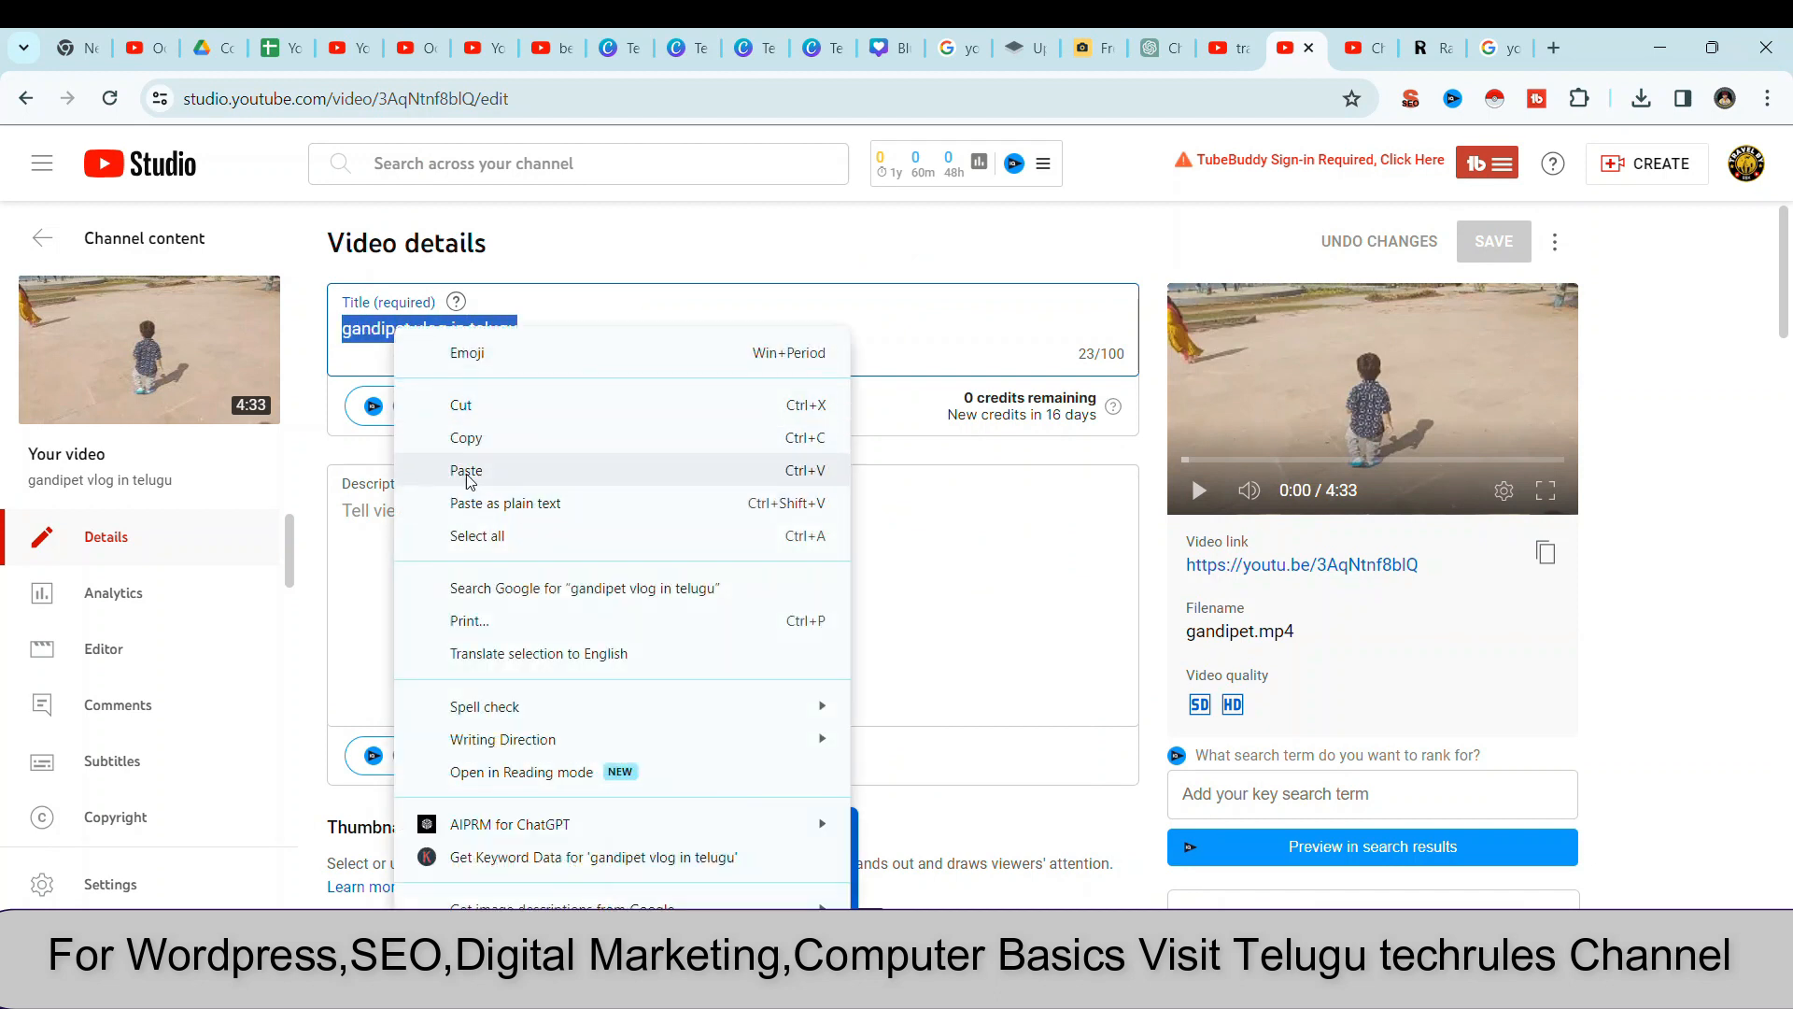
pyautogui.click(467, 472)
# Activate the video's empty Description field, and switch to ChatGPT to copy the full text of Description 2.
pyautogui.click(520, 534)
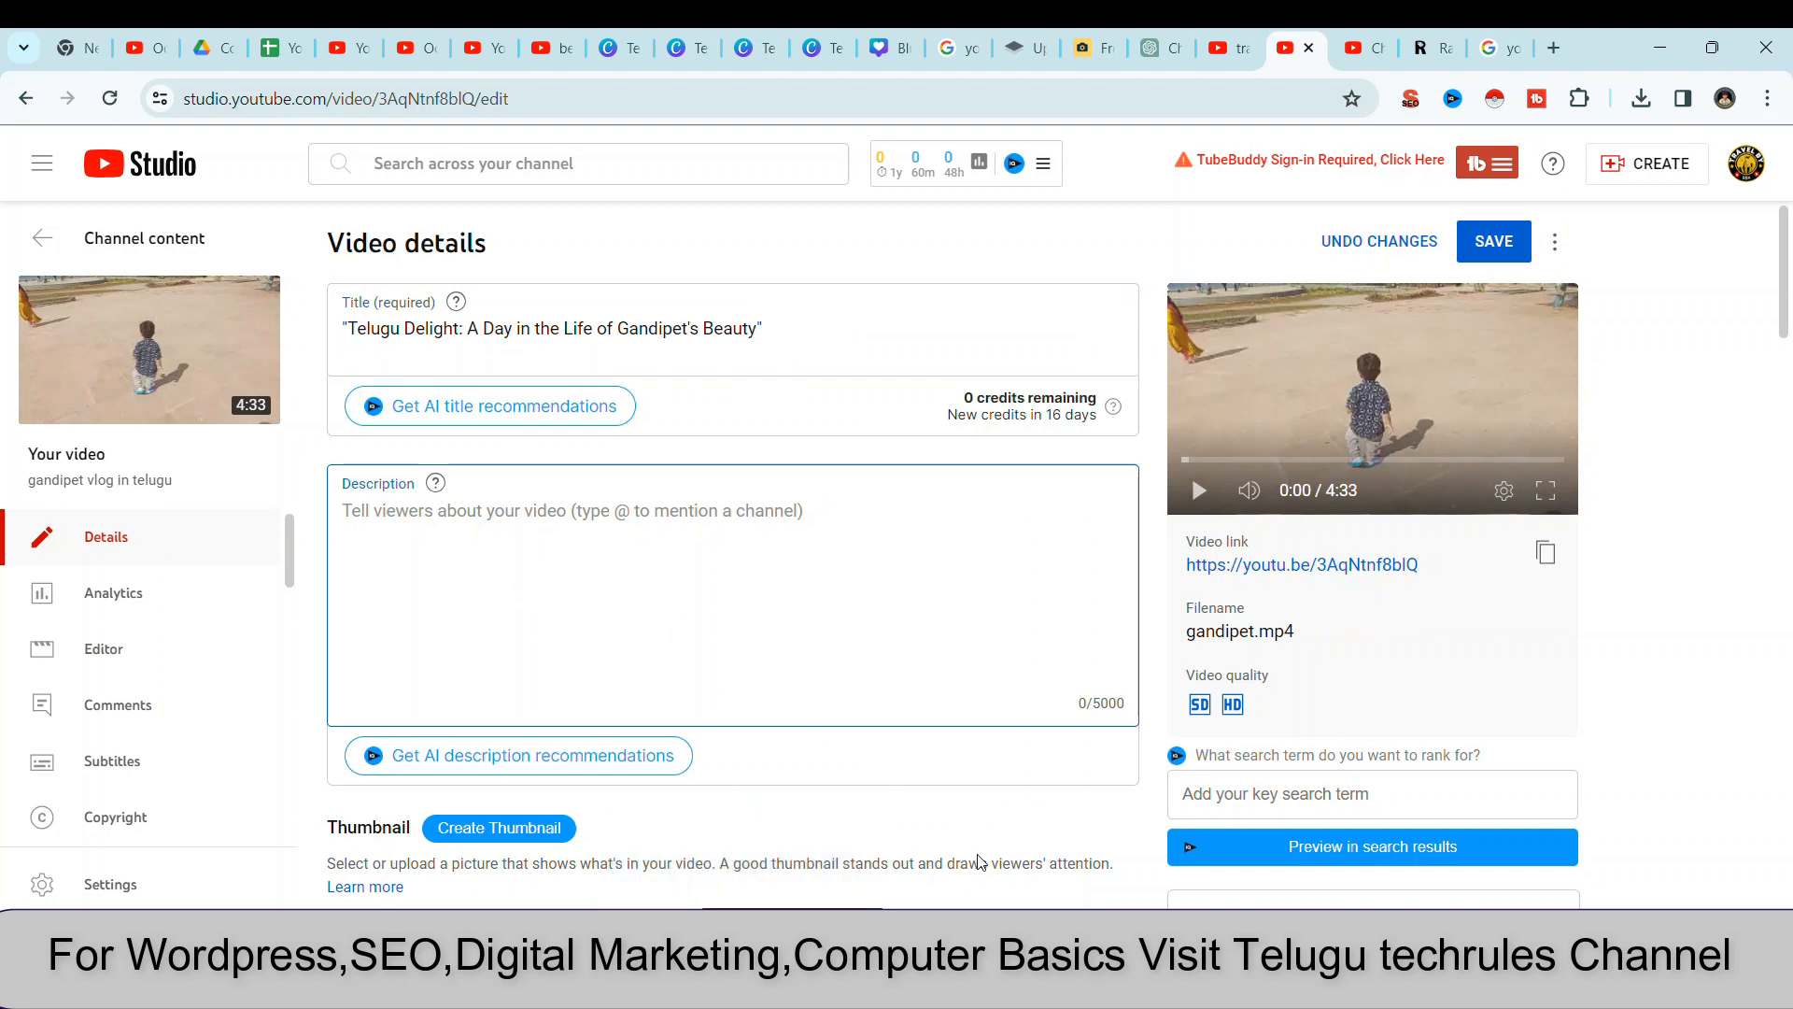
pyautogui.click(1130, 845)
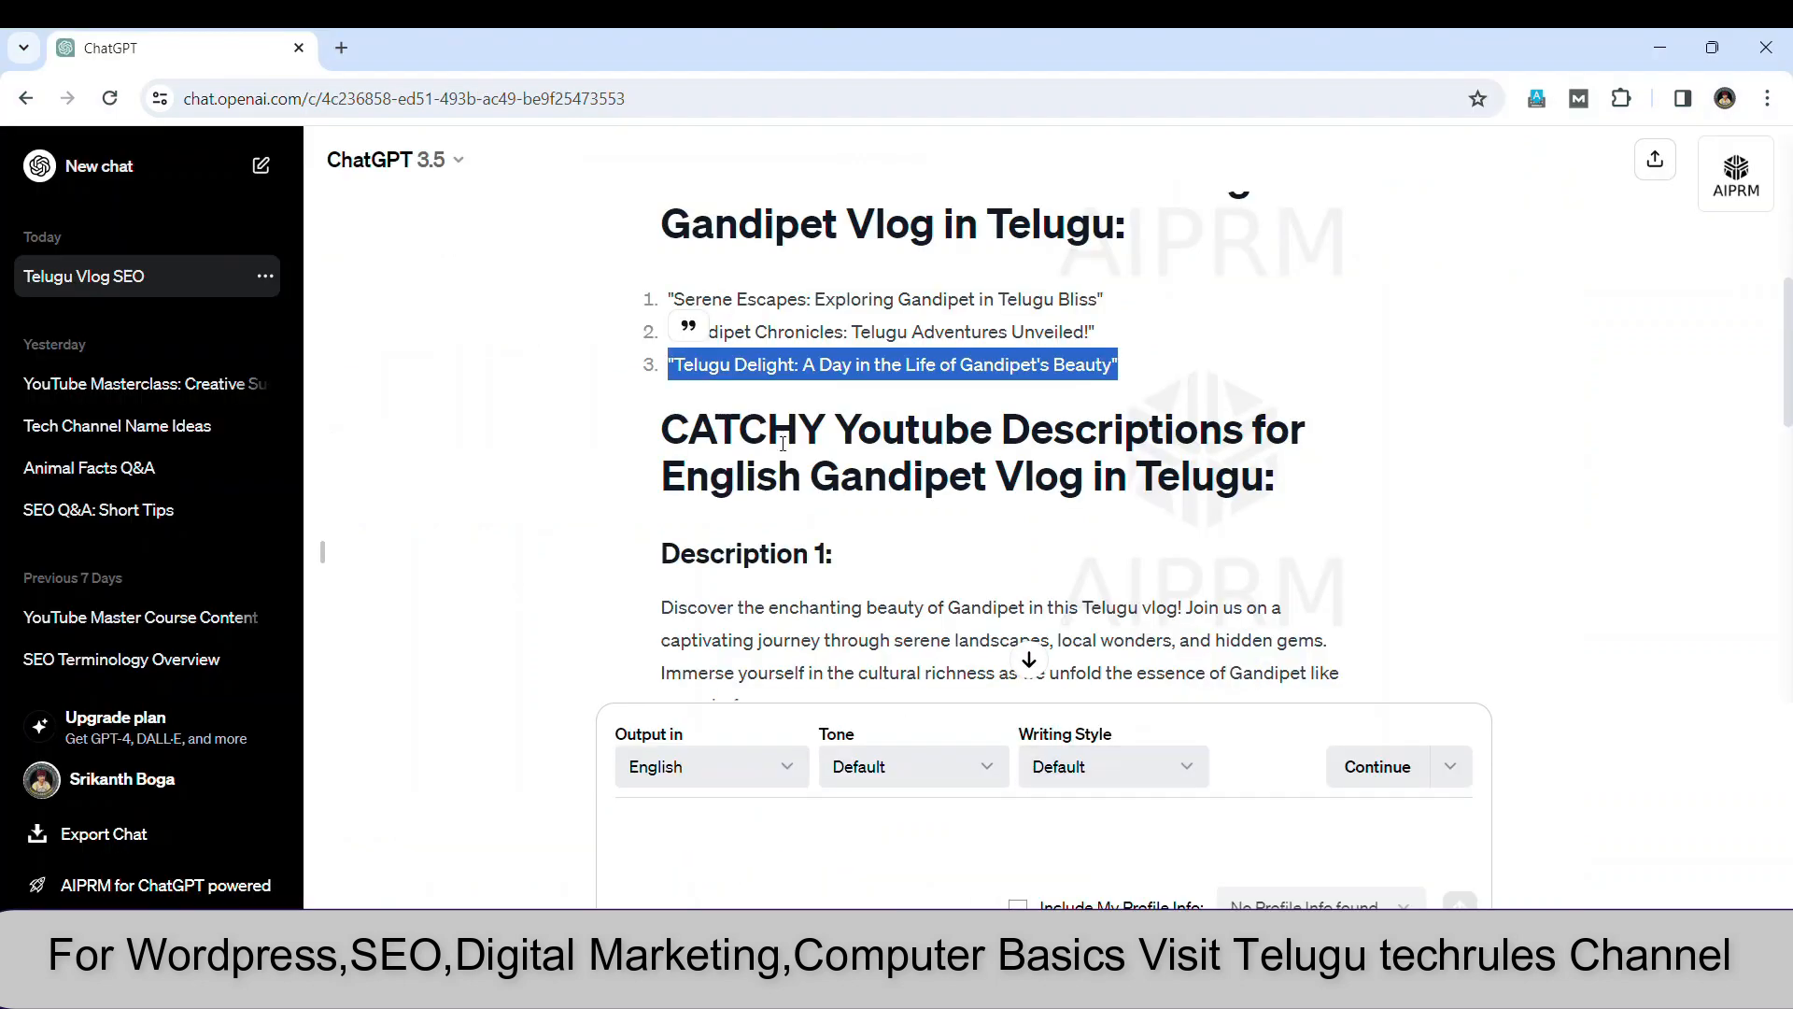
pyautogui.scroll(-2, 781, 438)
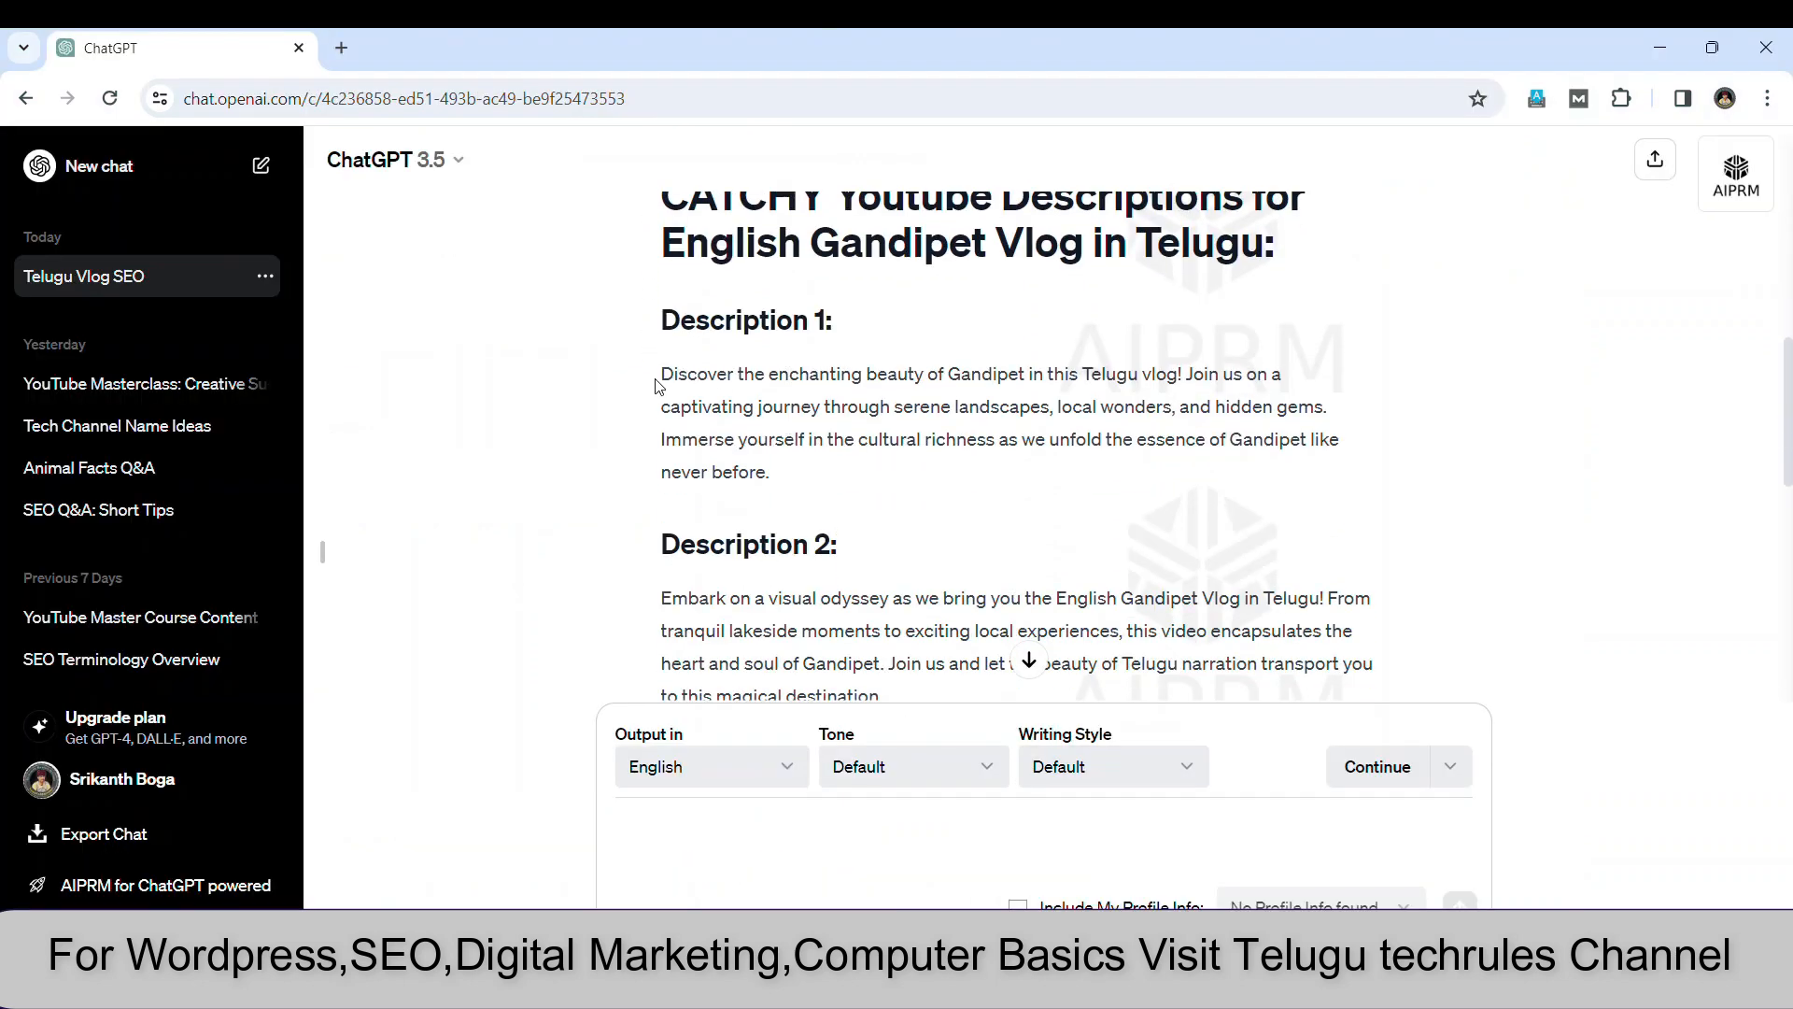
pyautogui.scroll(-2, 662, 372)
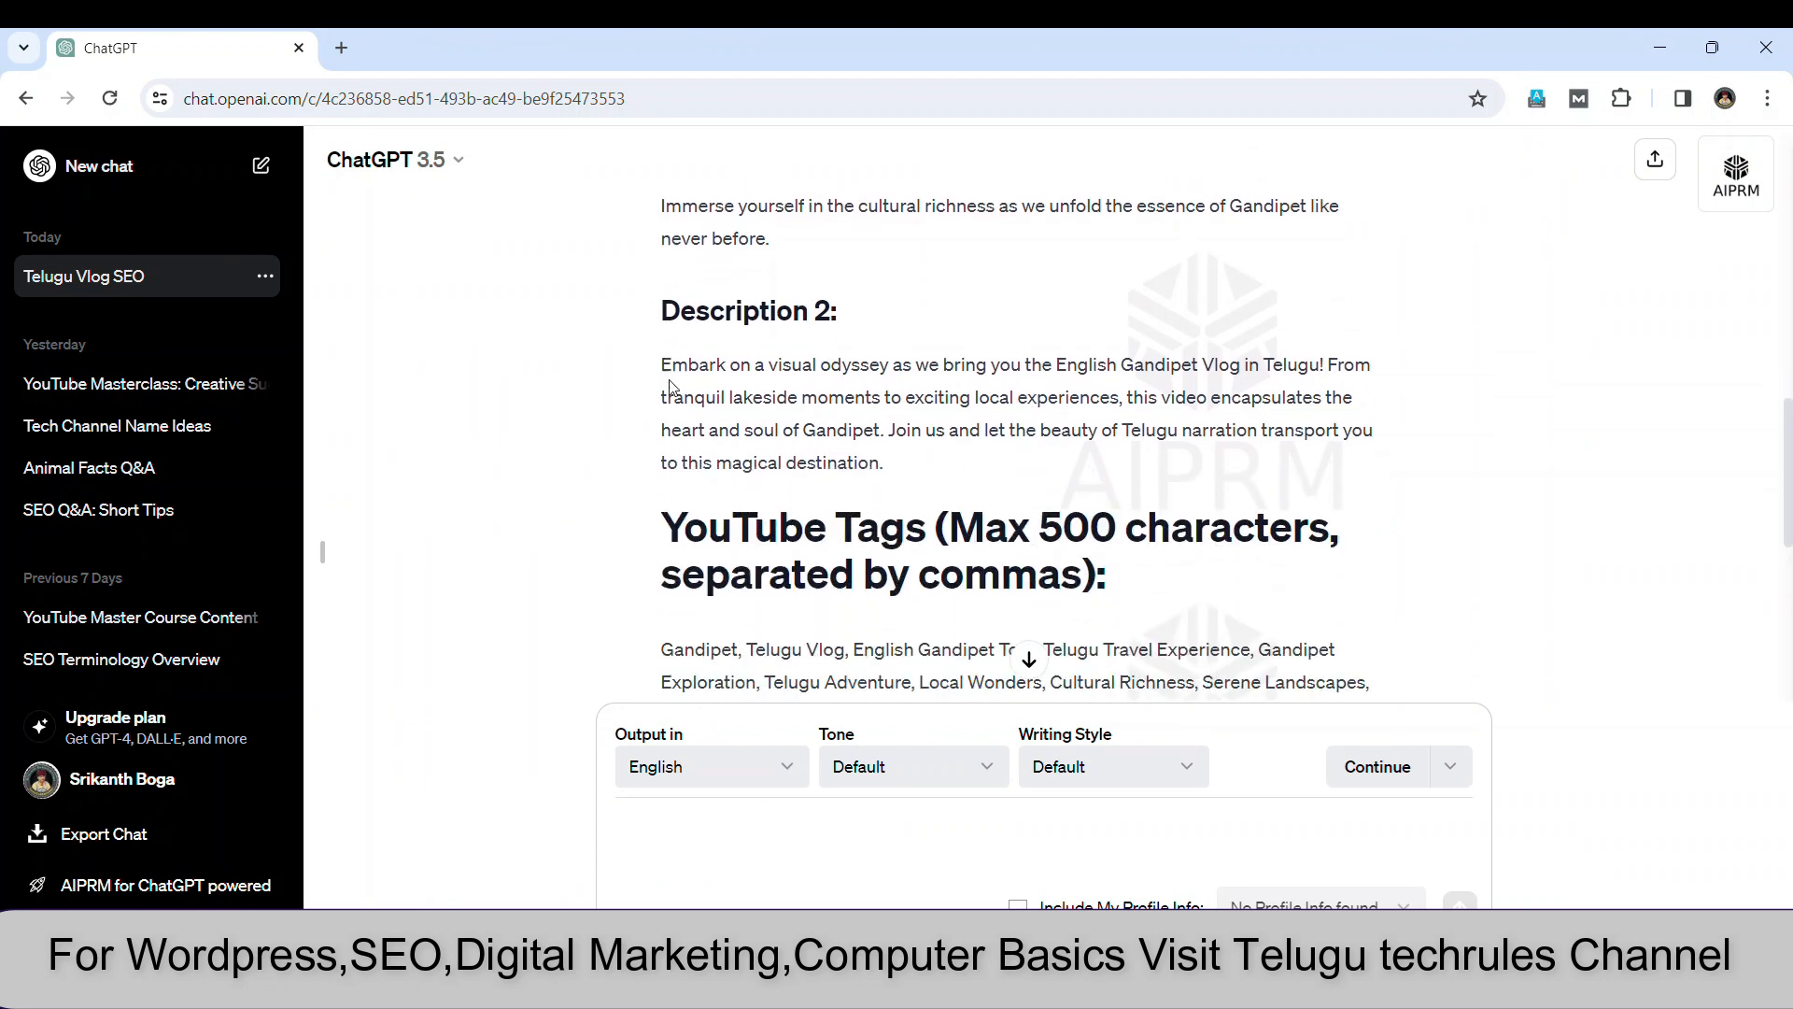
pyautogui.moveTo(663, 373); pyautogui.dragTo(885, 464)
pyautogui.rightClick(837, 428)
pyautogui.click(901, 447)
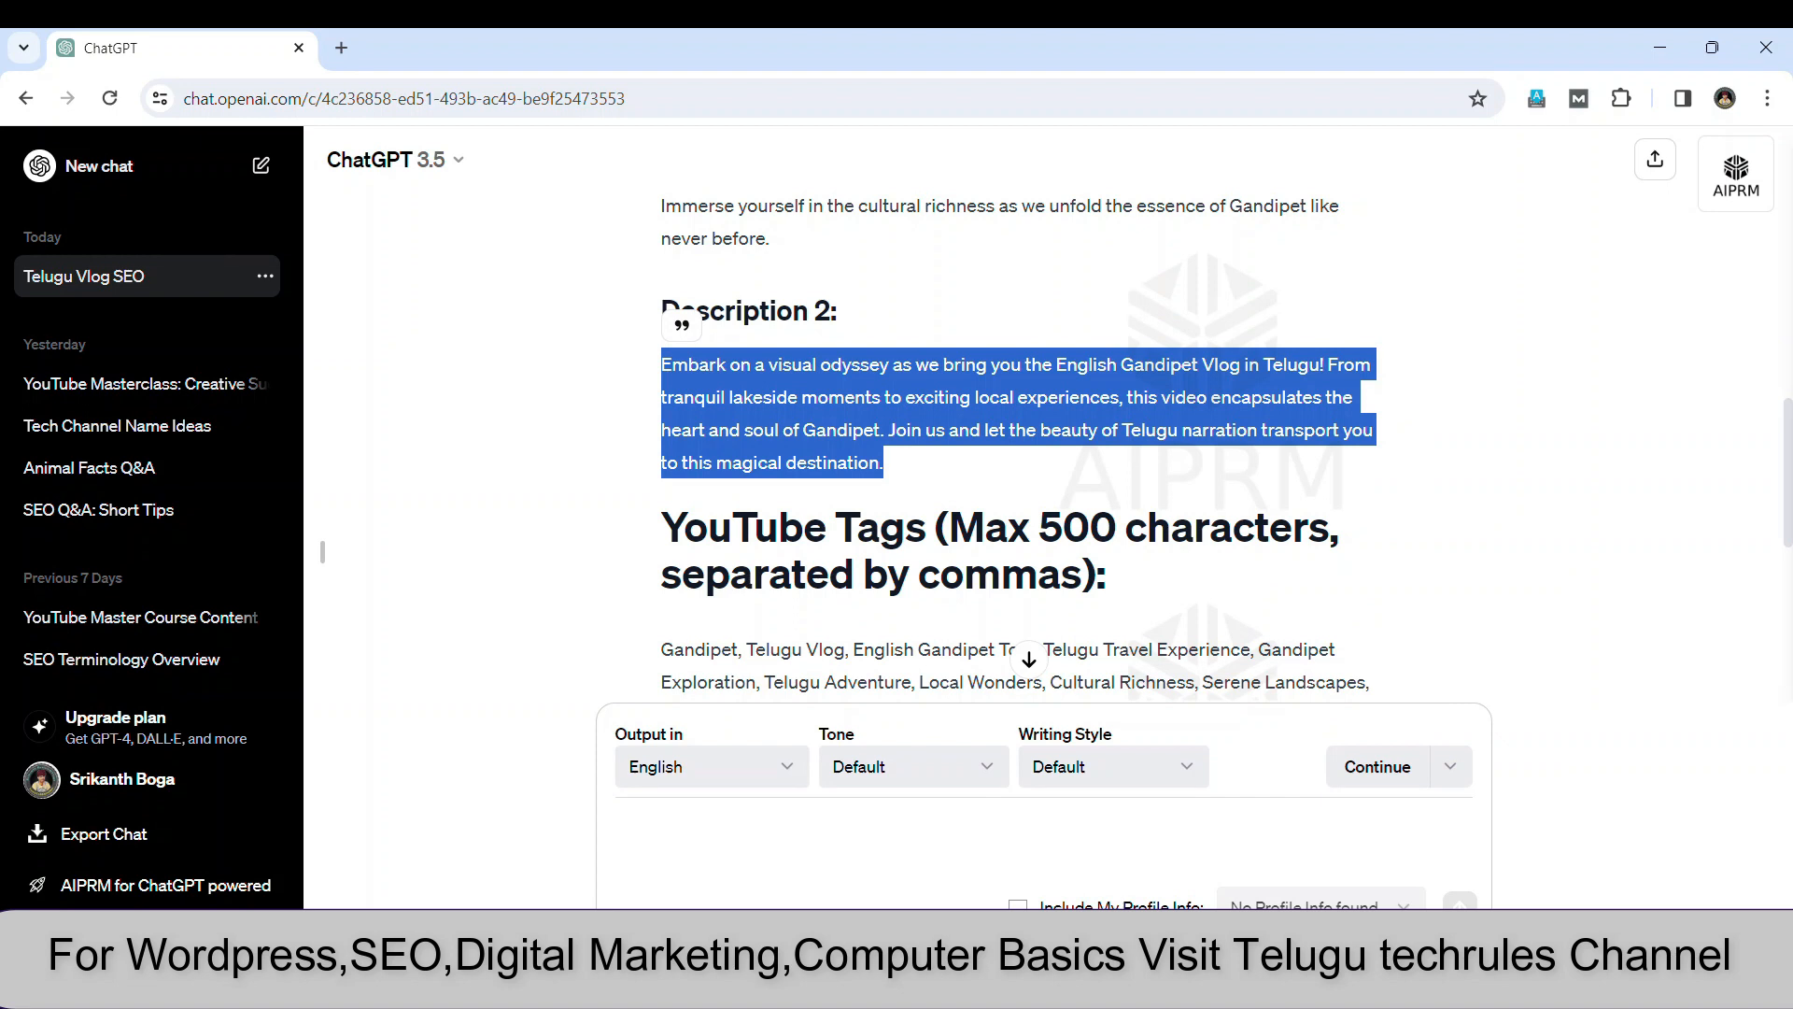
# Switch back to YouTube Studio and paste the copied Description 2 text into the video's Description field.
pyautogui.click(1223, 868)
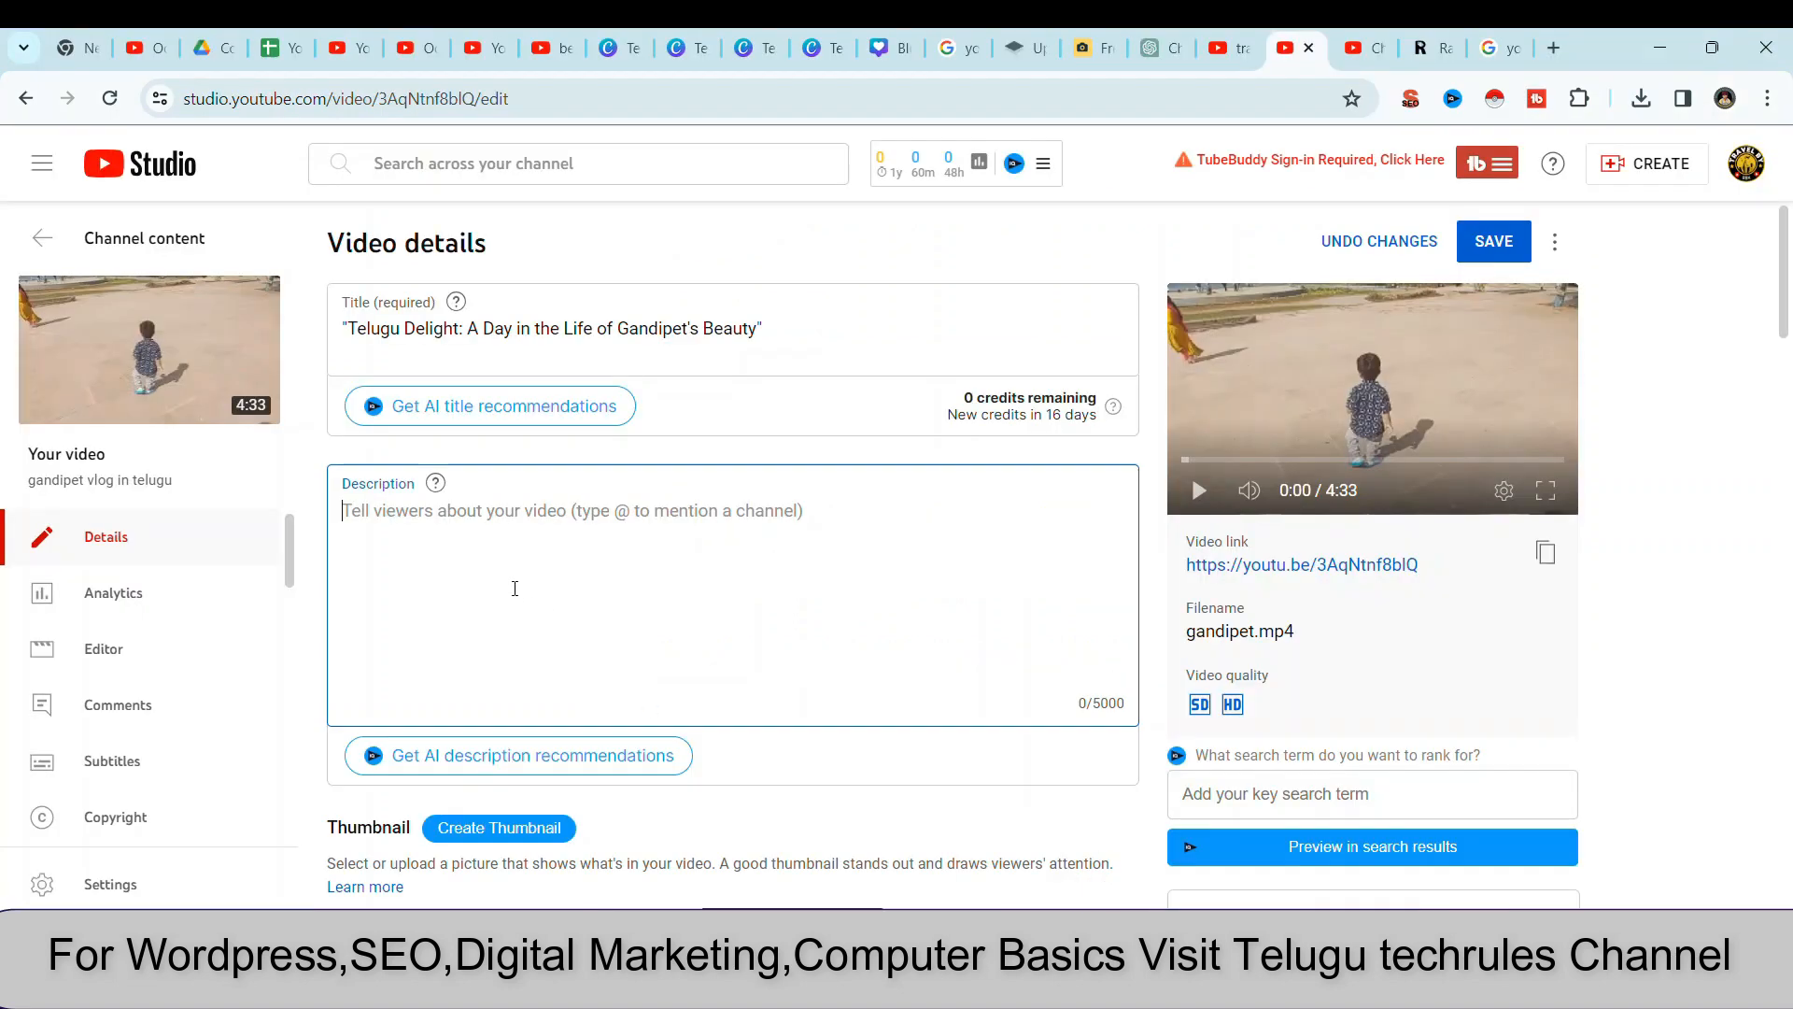
pyautogui.rightClick(508, 526)
pyautogui.click(547, 318)
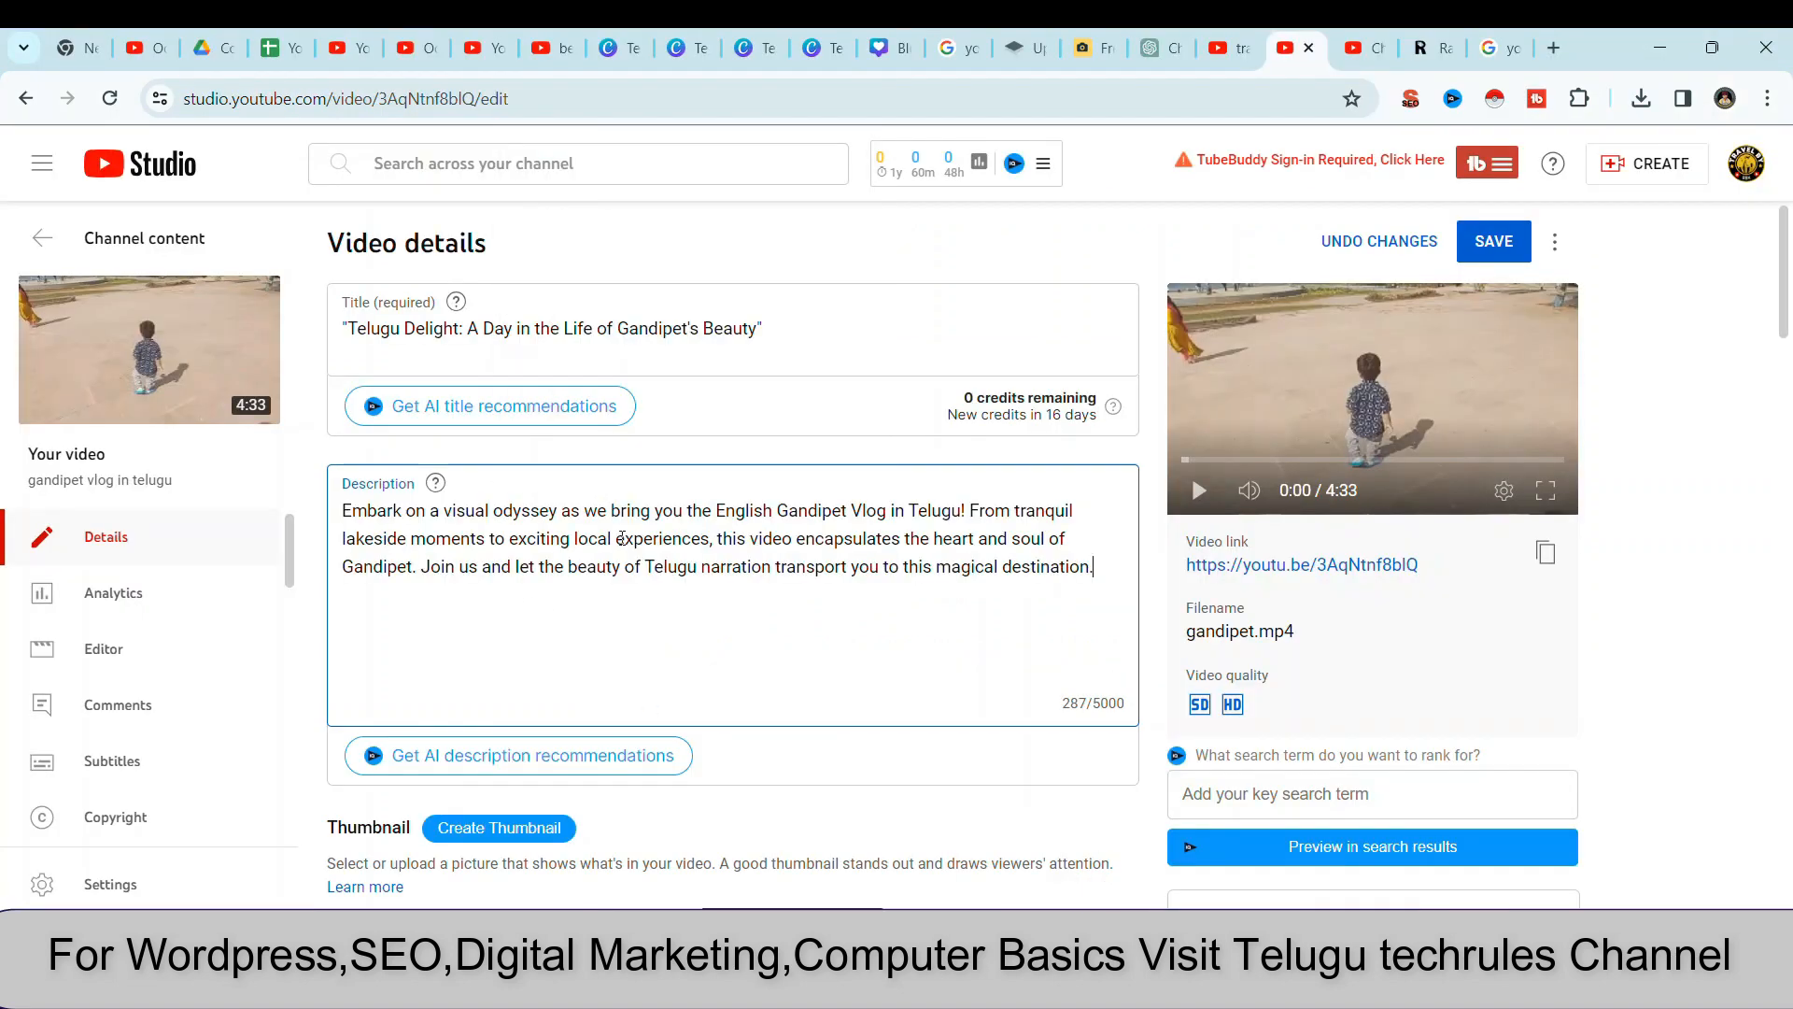
# Find the video's Tags section and activate its empty tag field for entry.
pyautogui.scroll(-15, 604, 617)
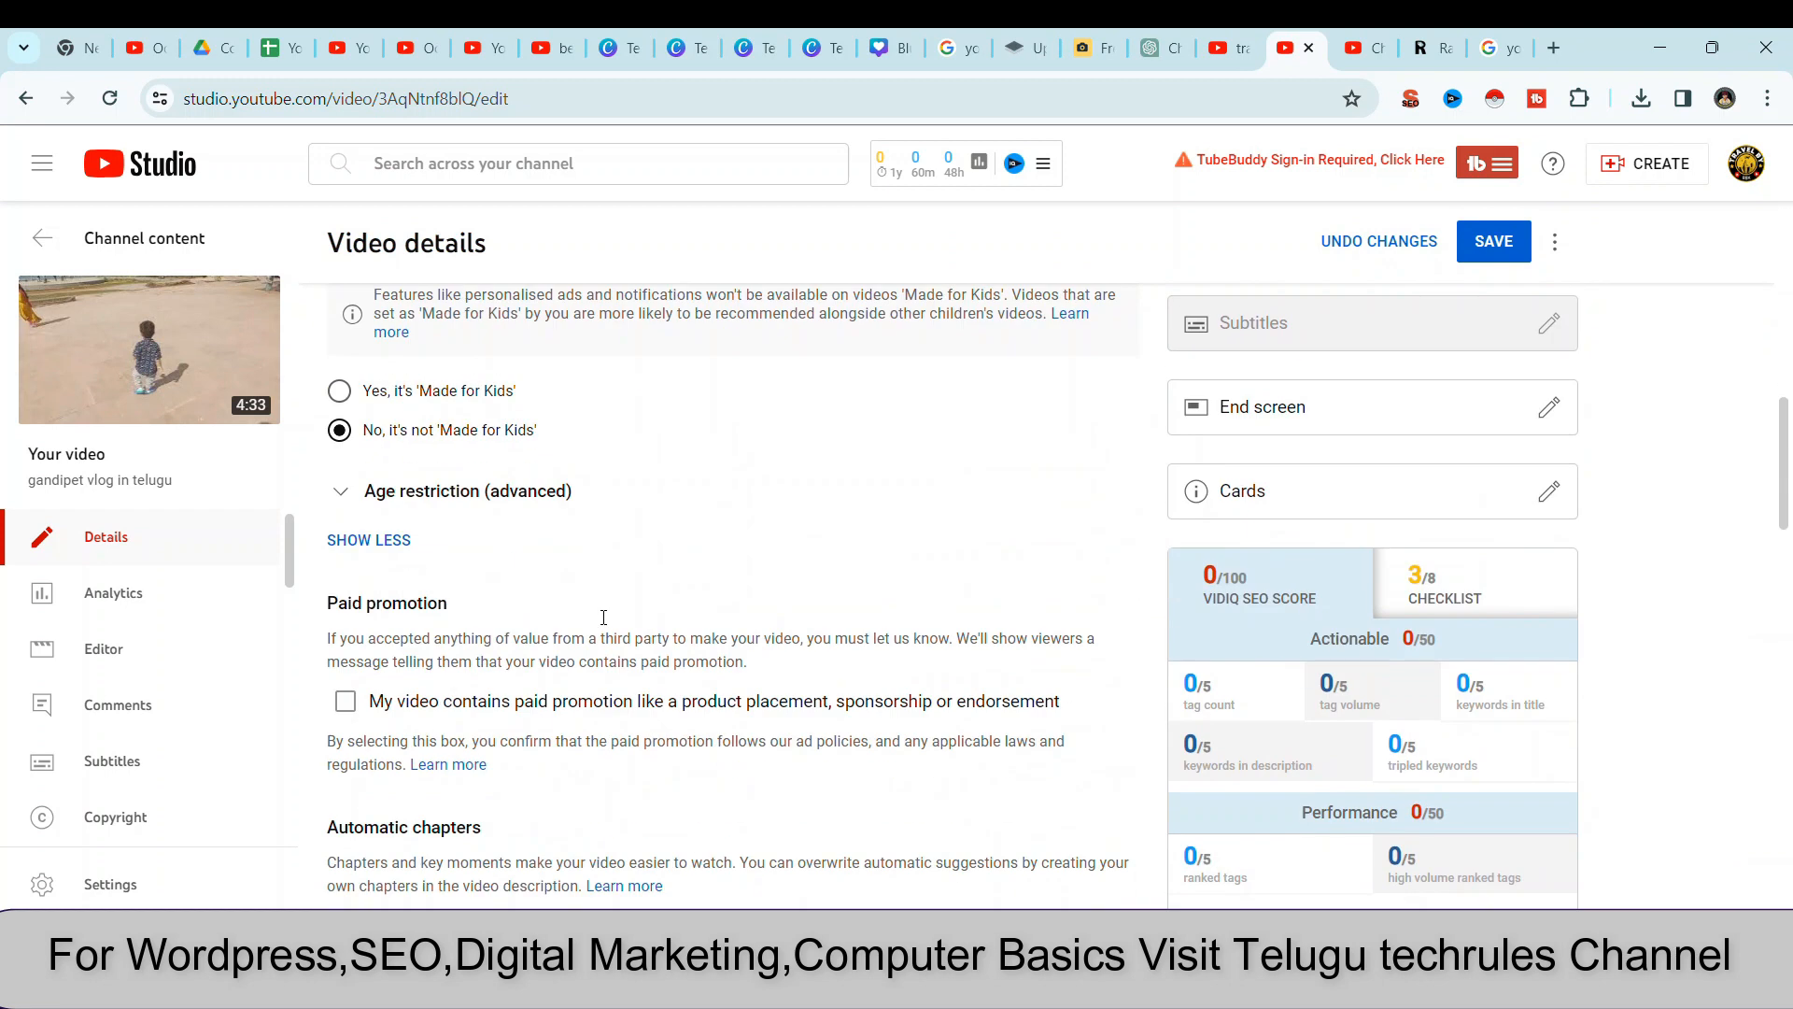
pyautogui.scroll(-4, 603, 623)
pyautogui.click(468, 709)
# Switch to ChatGPT and copy the complete comma-separated YouTube tags list, from "Gandipet" to "Unveiling Gandipet".
pyautogui.moveTo(1284, 988)
pyautogui.moveTo(1411, 864)
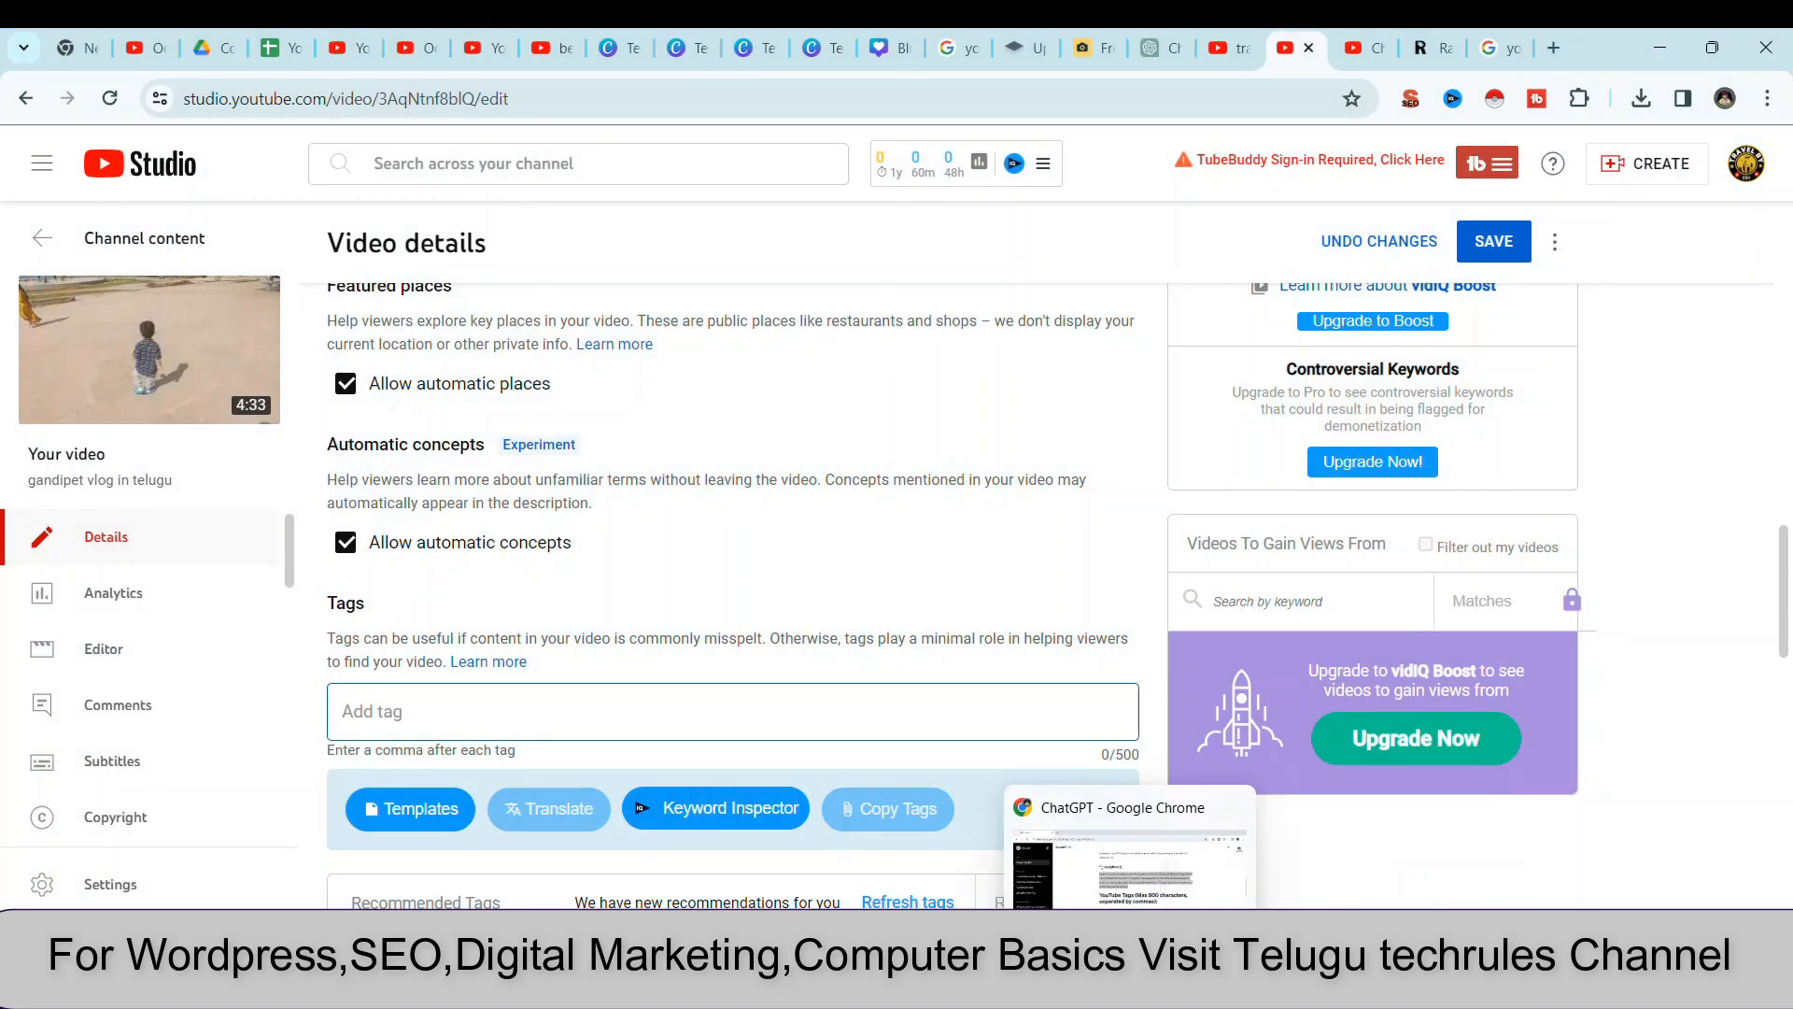
pyautogui.click(1186, 897)
pyautogui.scroll(-4, 818, 635)
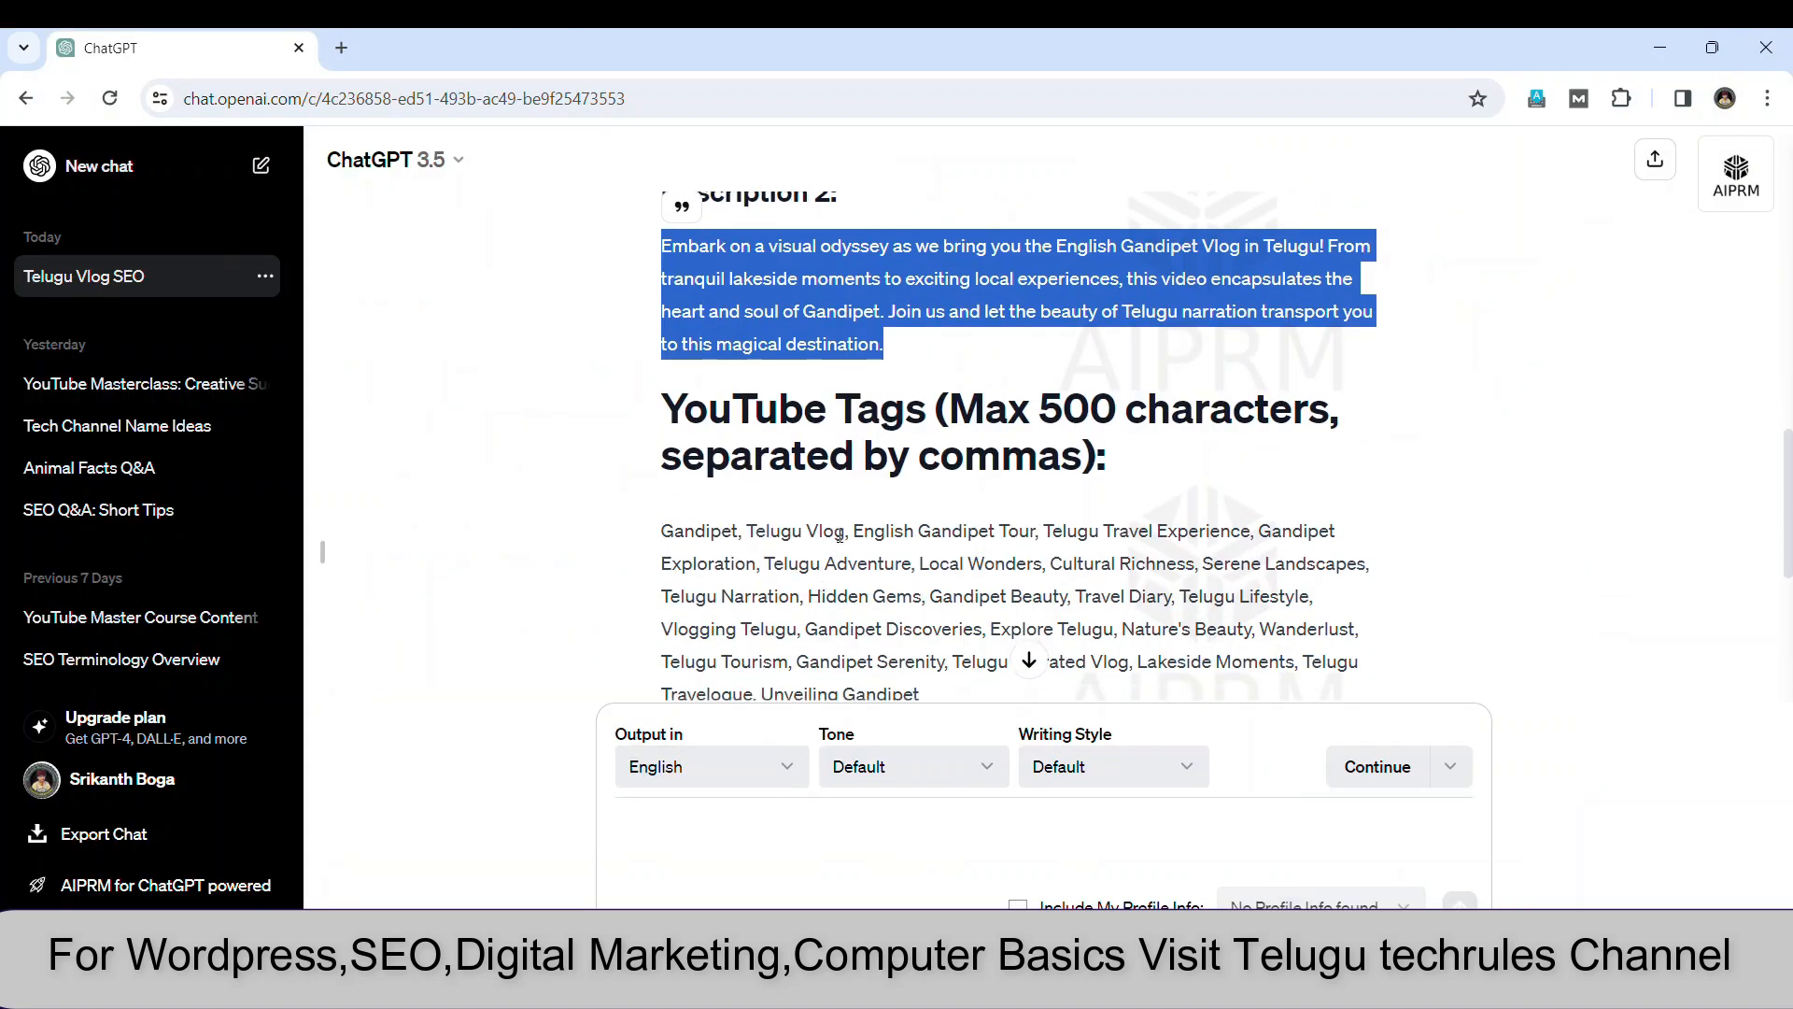
pyautogui.scroll(3, 845, 515)
pyautogui.scroll(-2, 668, 460)
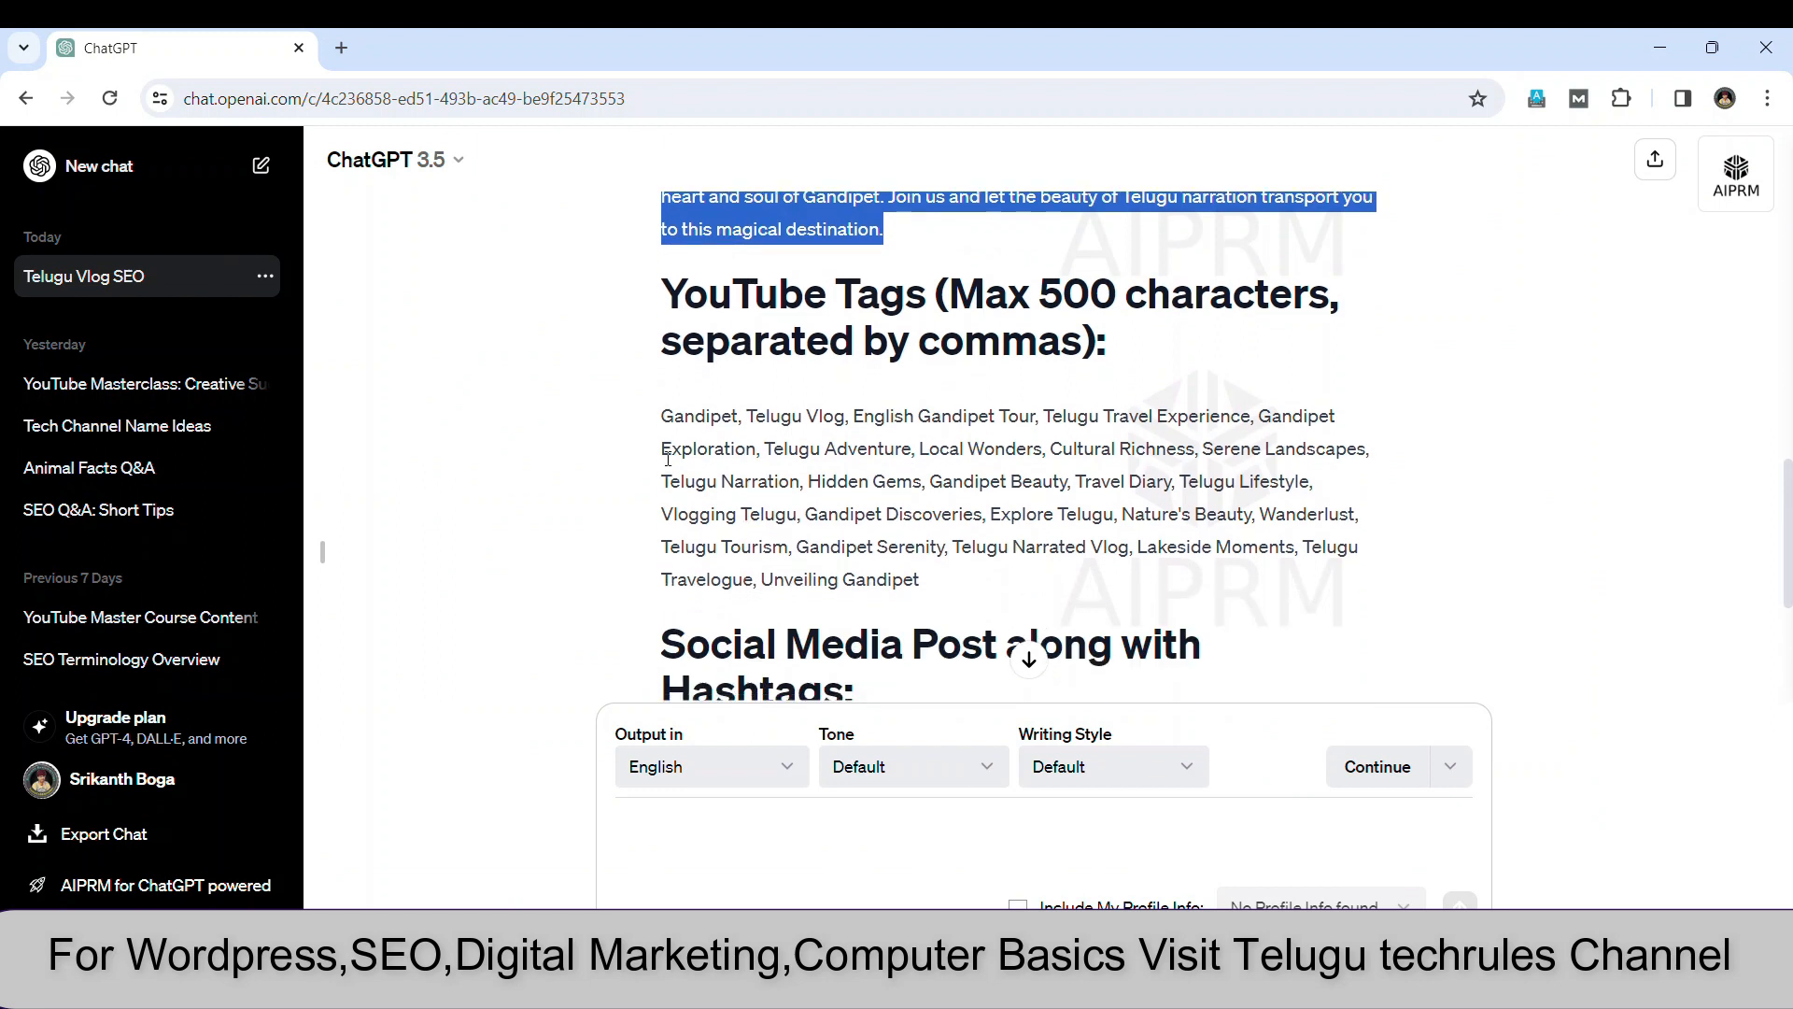
pyautogui.moveTo(664, 416); pyautogui.dragTo(921, 581)
pyautogui.rightClick(931, 507)
pyautogui.click(1020, 525)
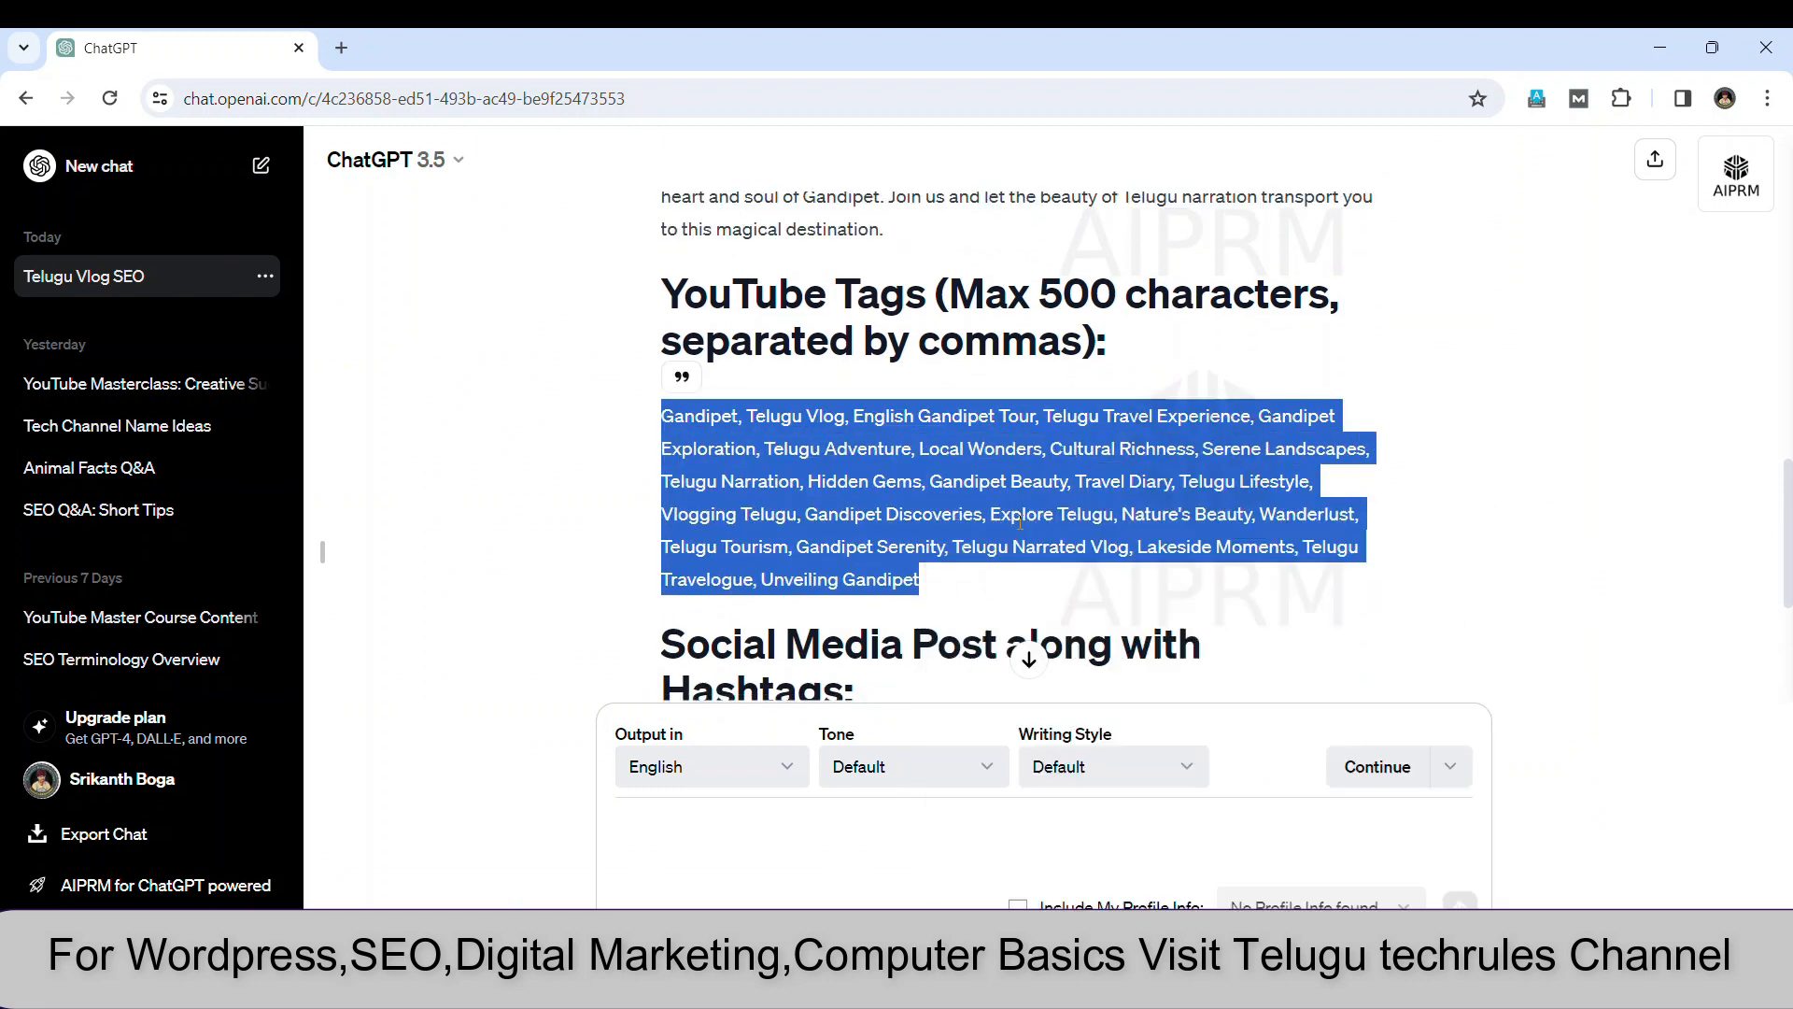
# Paste the copied list into the video's Tags field in YouTube Studio and check the vidIQ score of the "Gandipet" tag.
pyautogui.click(1168, 822)
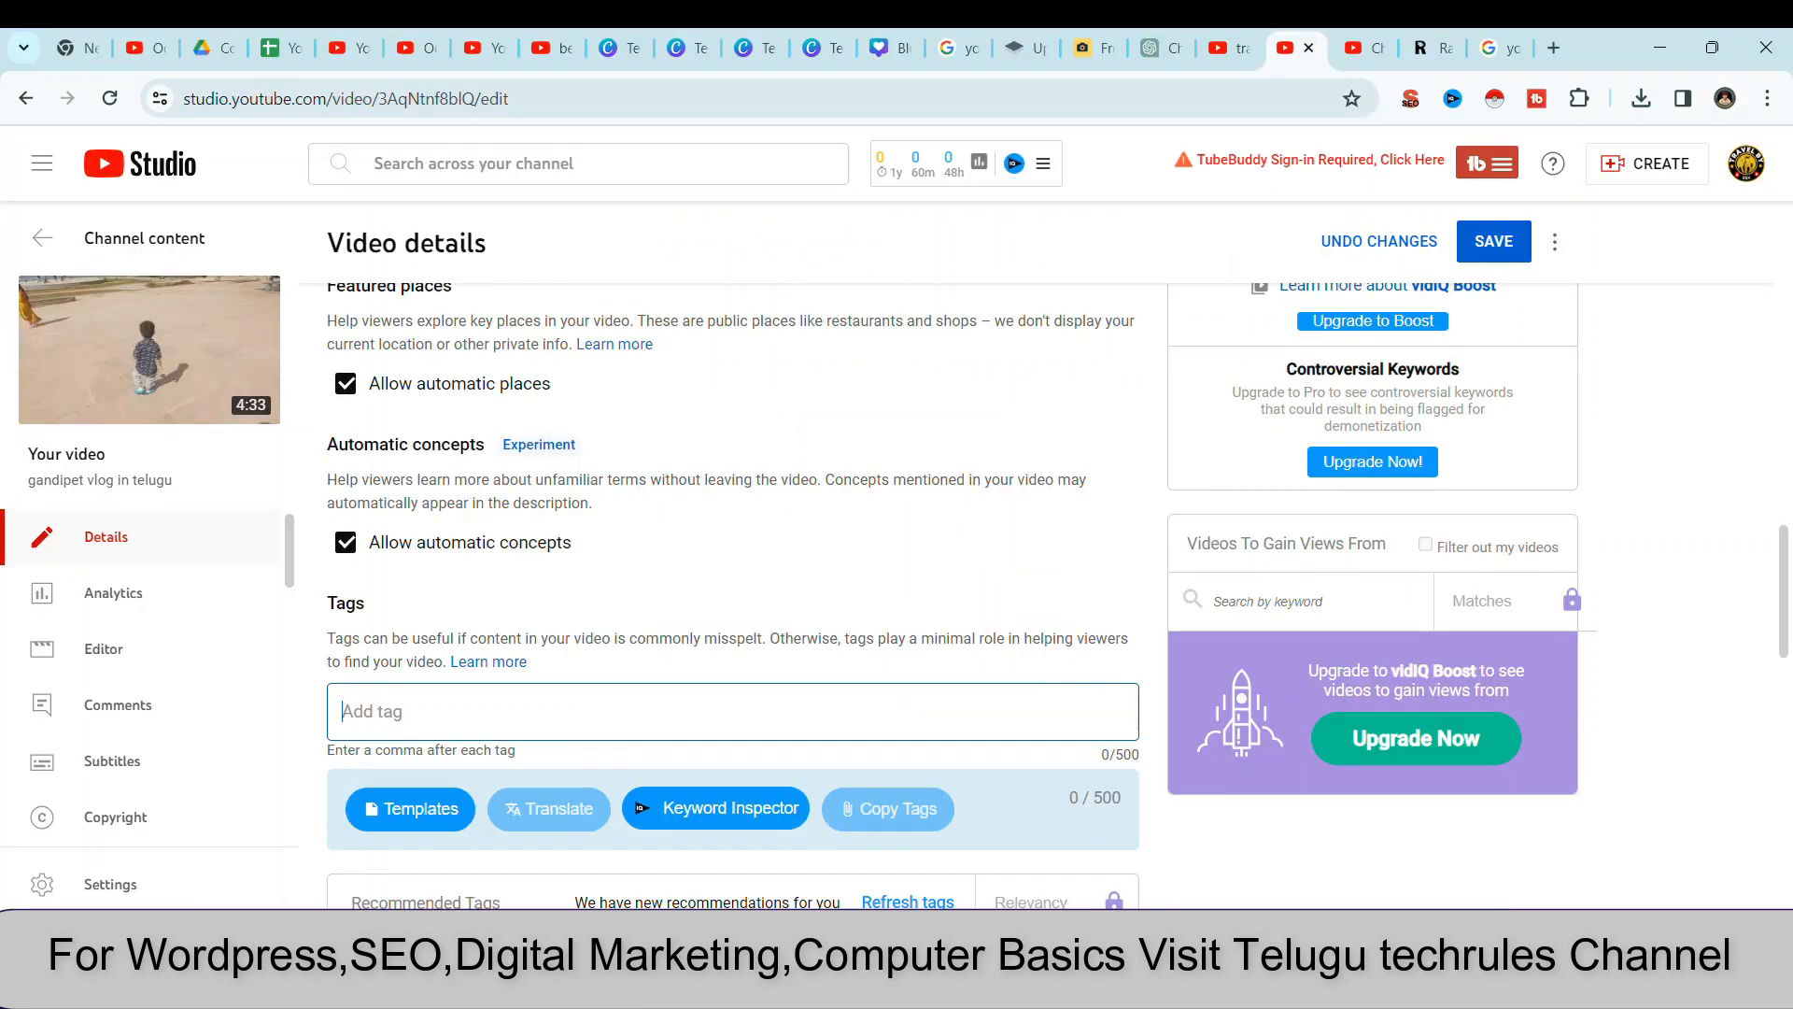
pyautogui.rightClick(425, 710)
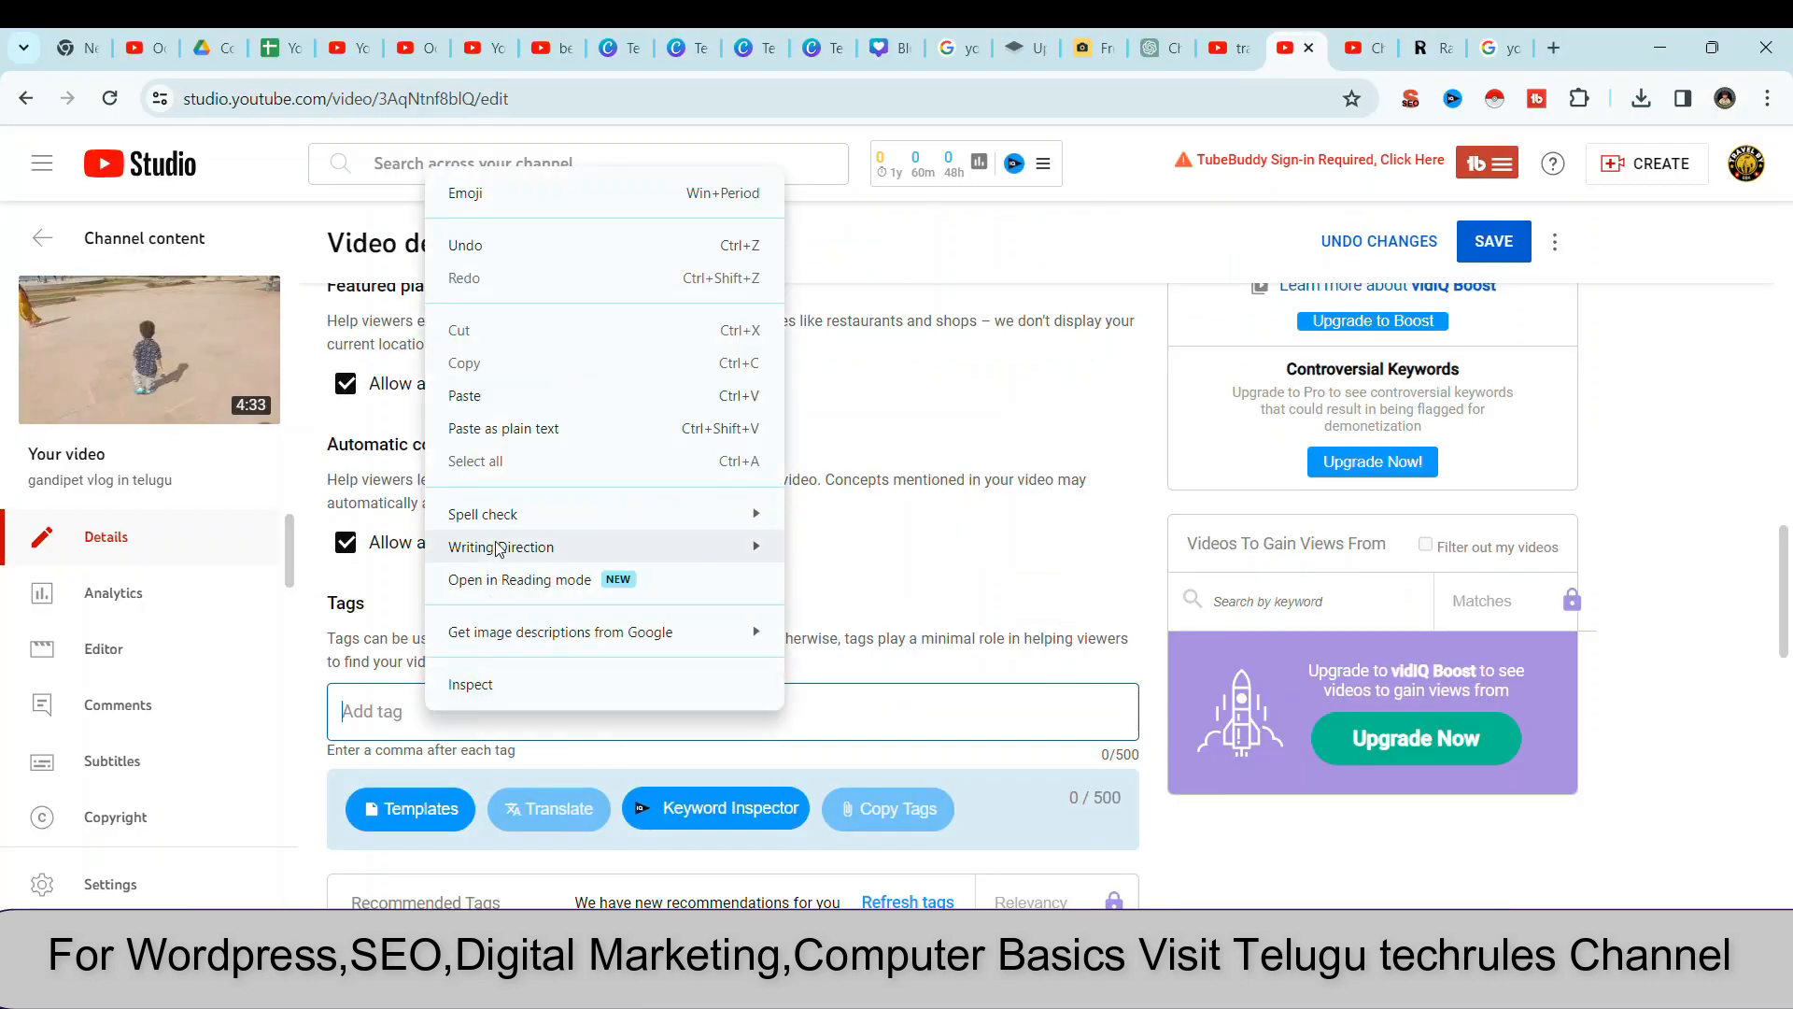
pyautogui.click(478, 400)
pyautogui.scroll(-5, 654, 551)
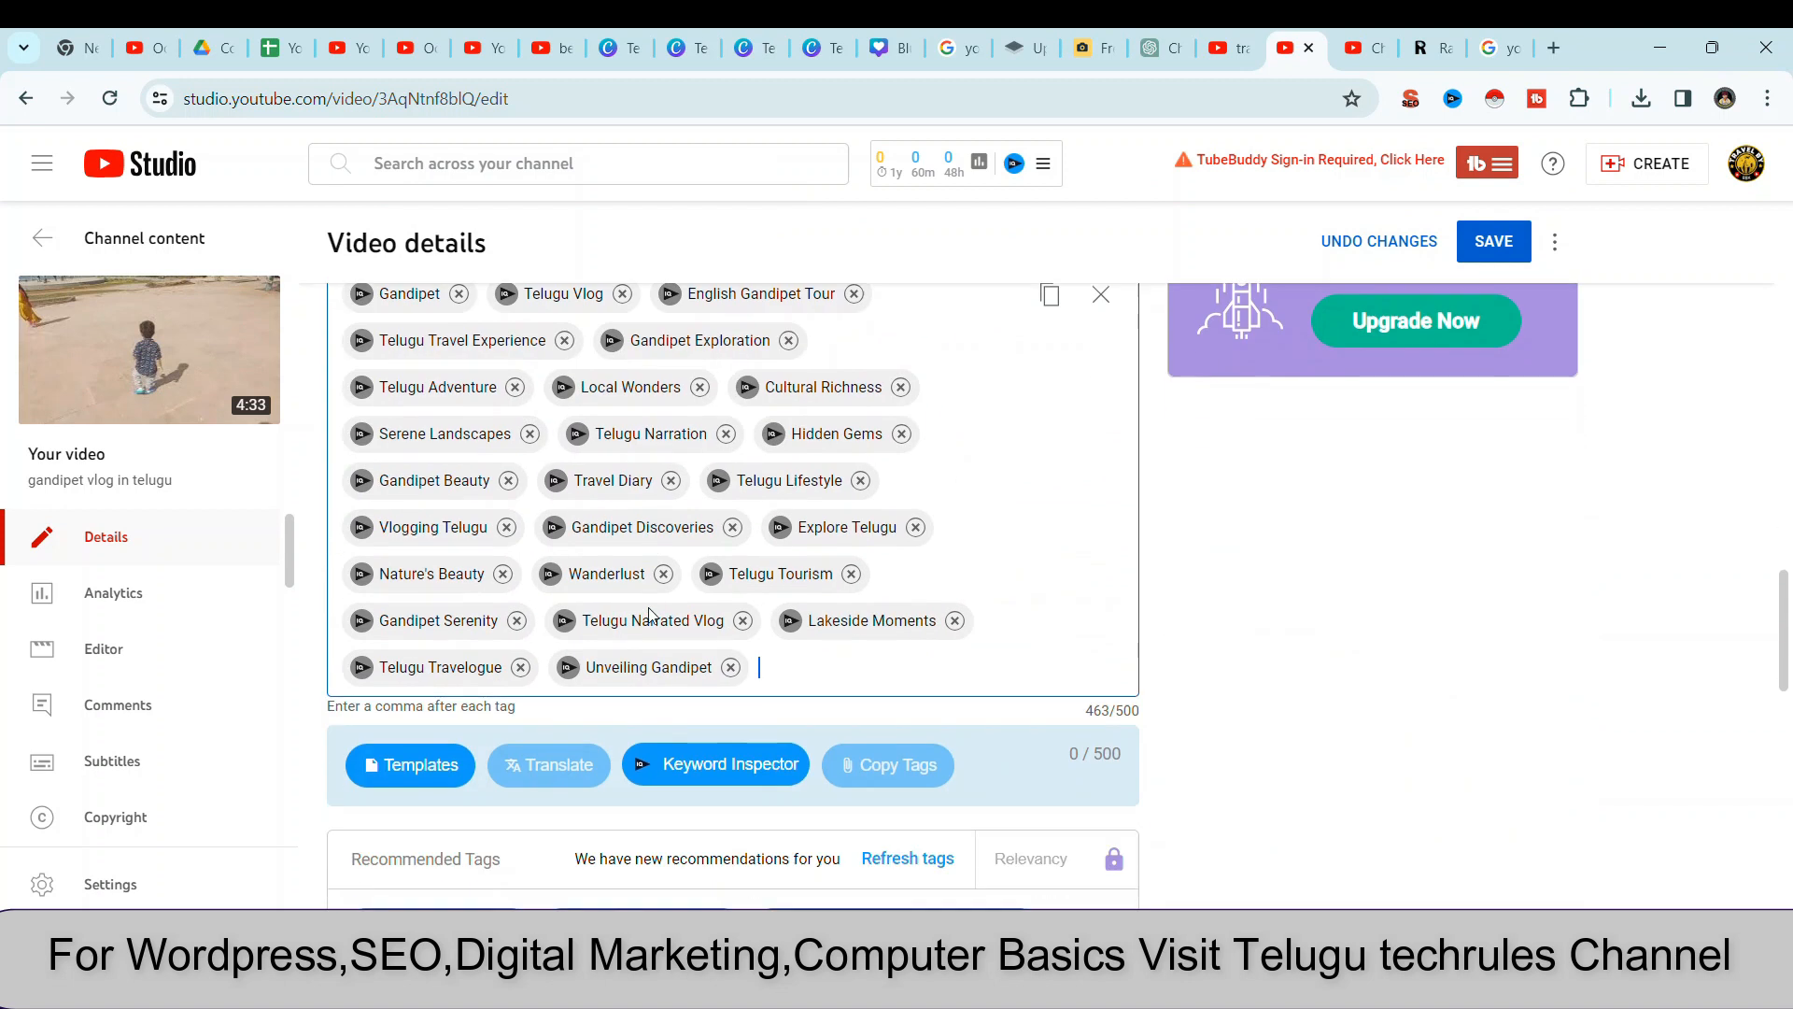
pyautogui.scroll(1, 663, 539)
pyautogui.scroll(1, 661, 544)
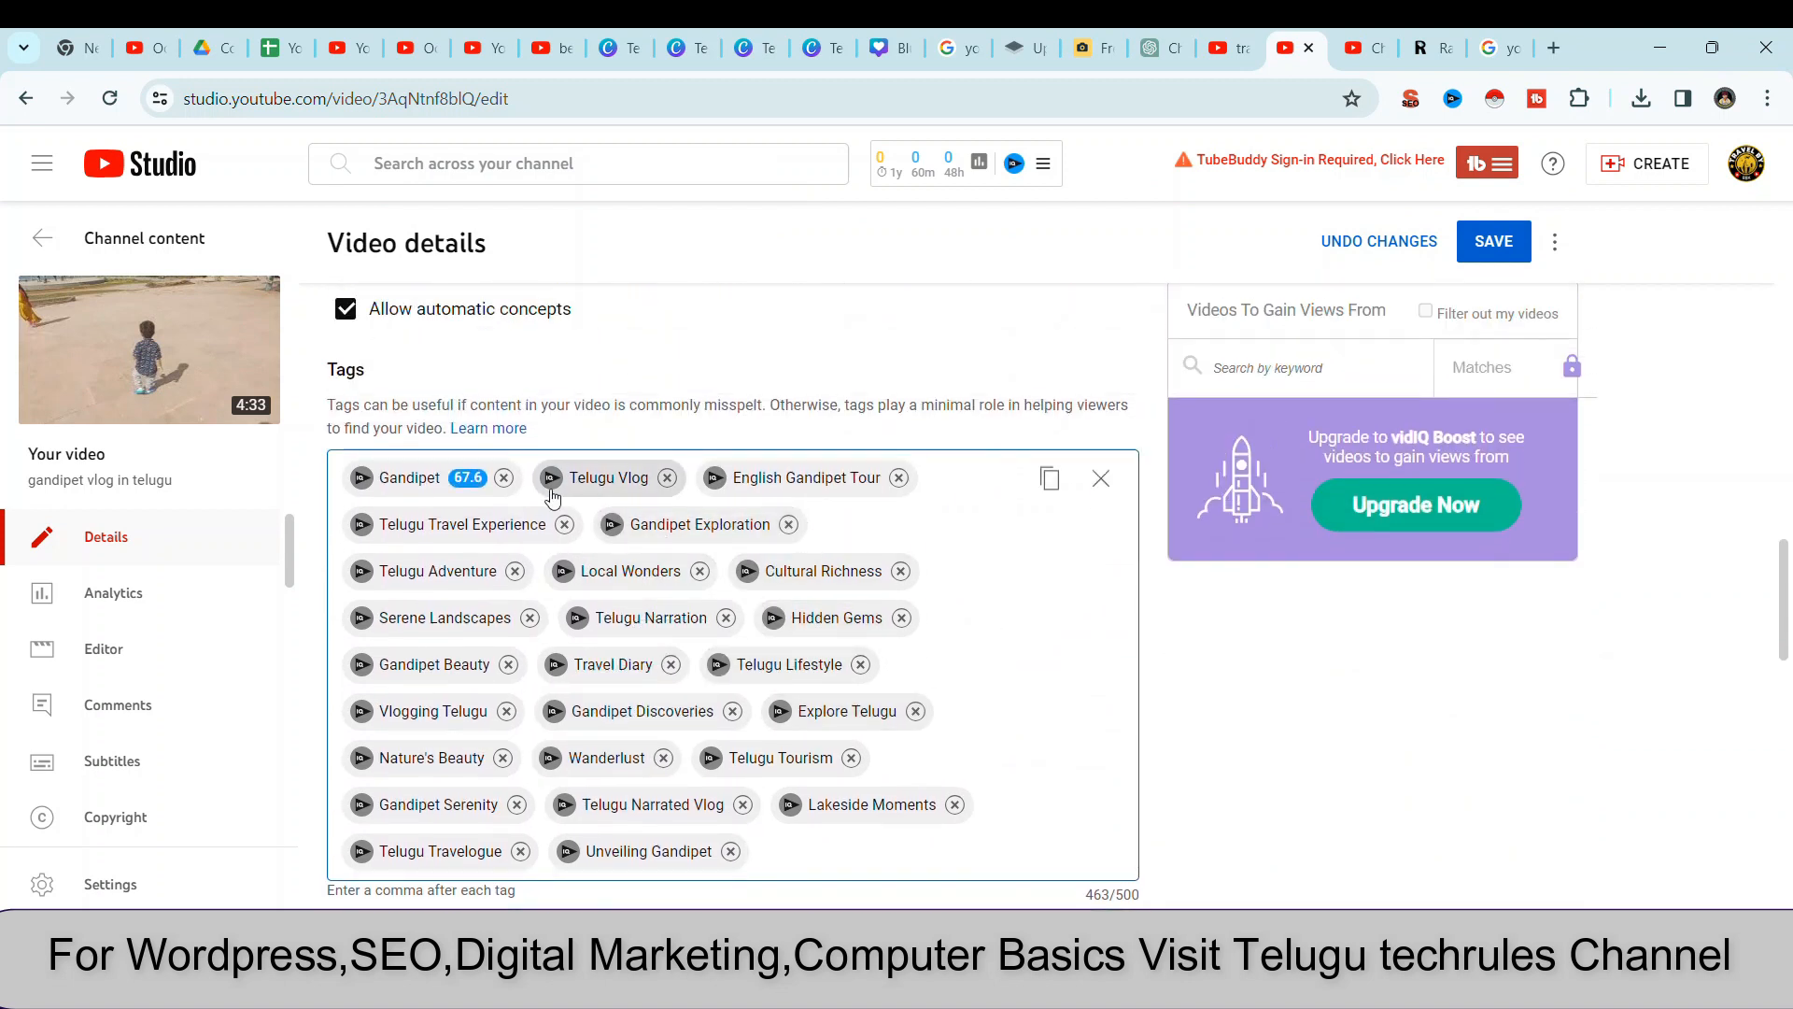
pyautogui.moveTo(475, 482)
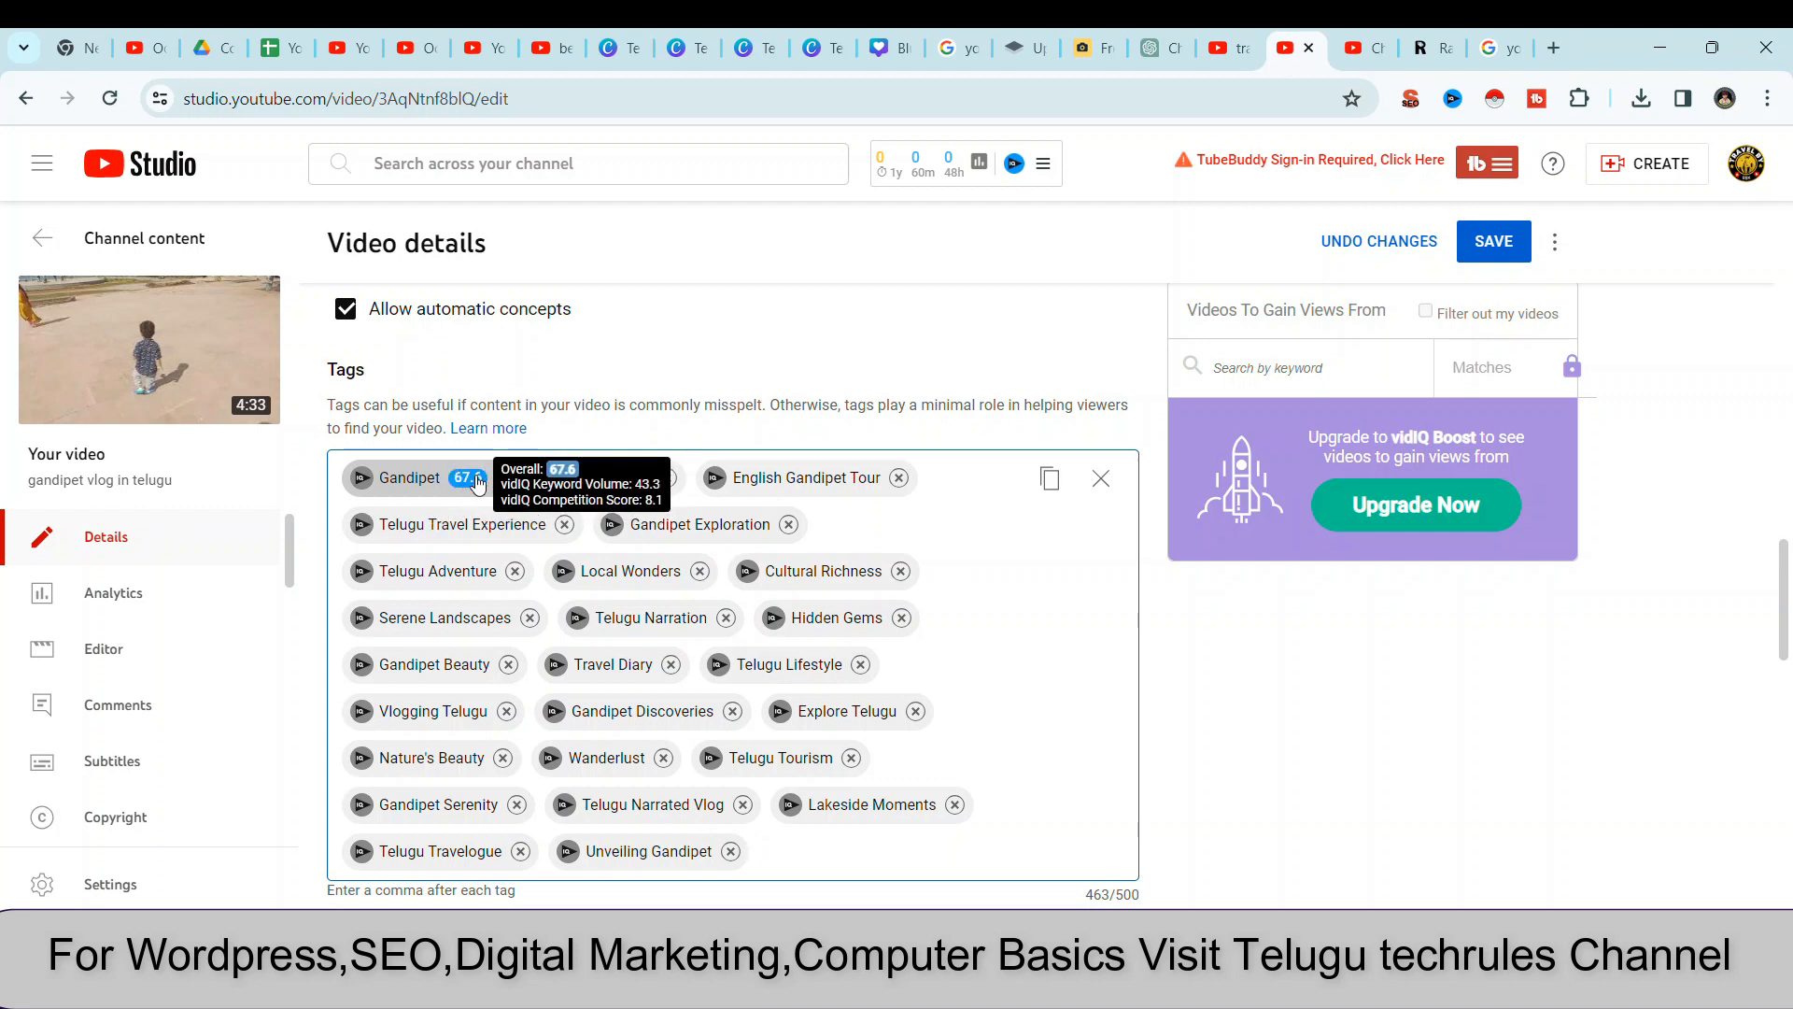
# Review the pasted tags and vidIQ's Recommended Tags, and add the recommended tag "telugu vlogs" to the video's tags.
pyautogui.scroll(2, 521, 417)
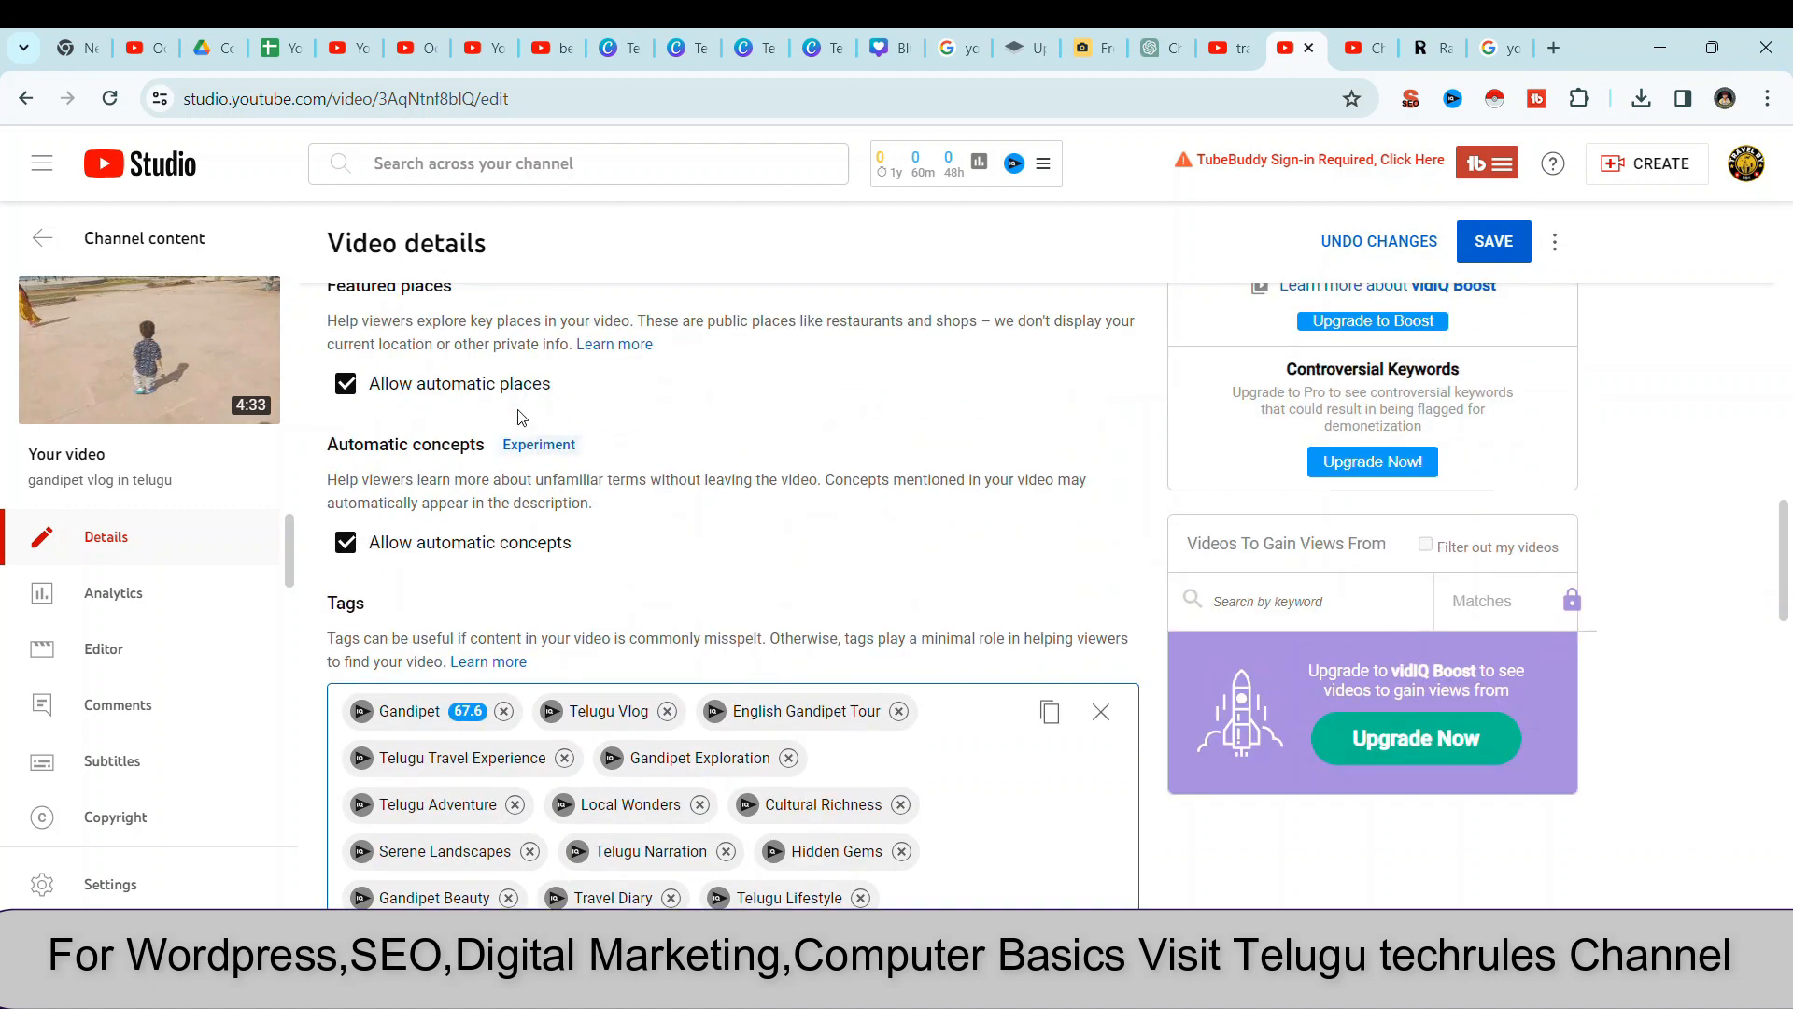
pyautogui.scroll(-4, 601, 563)
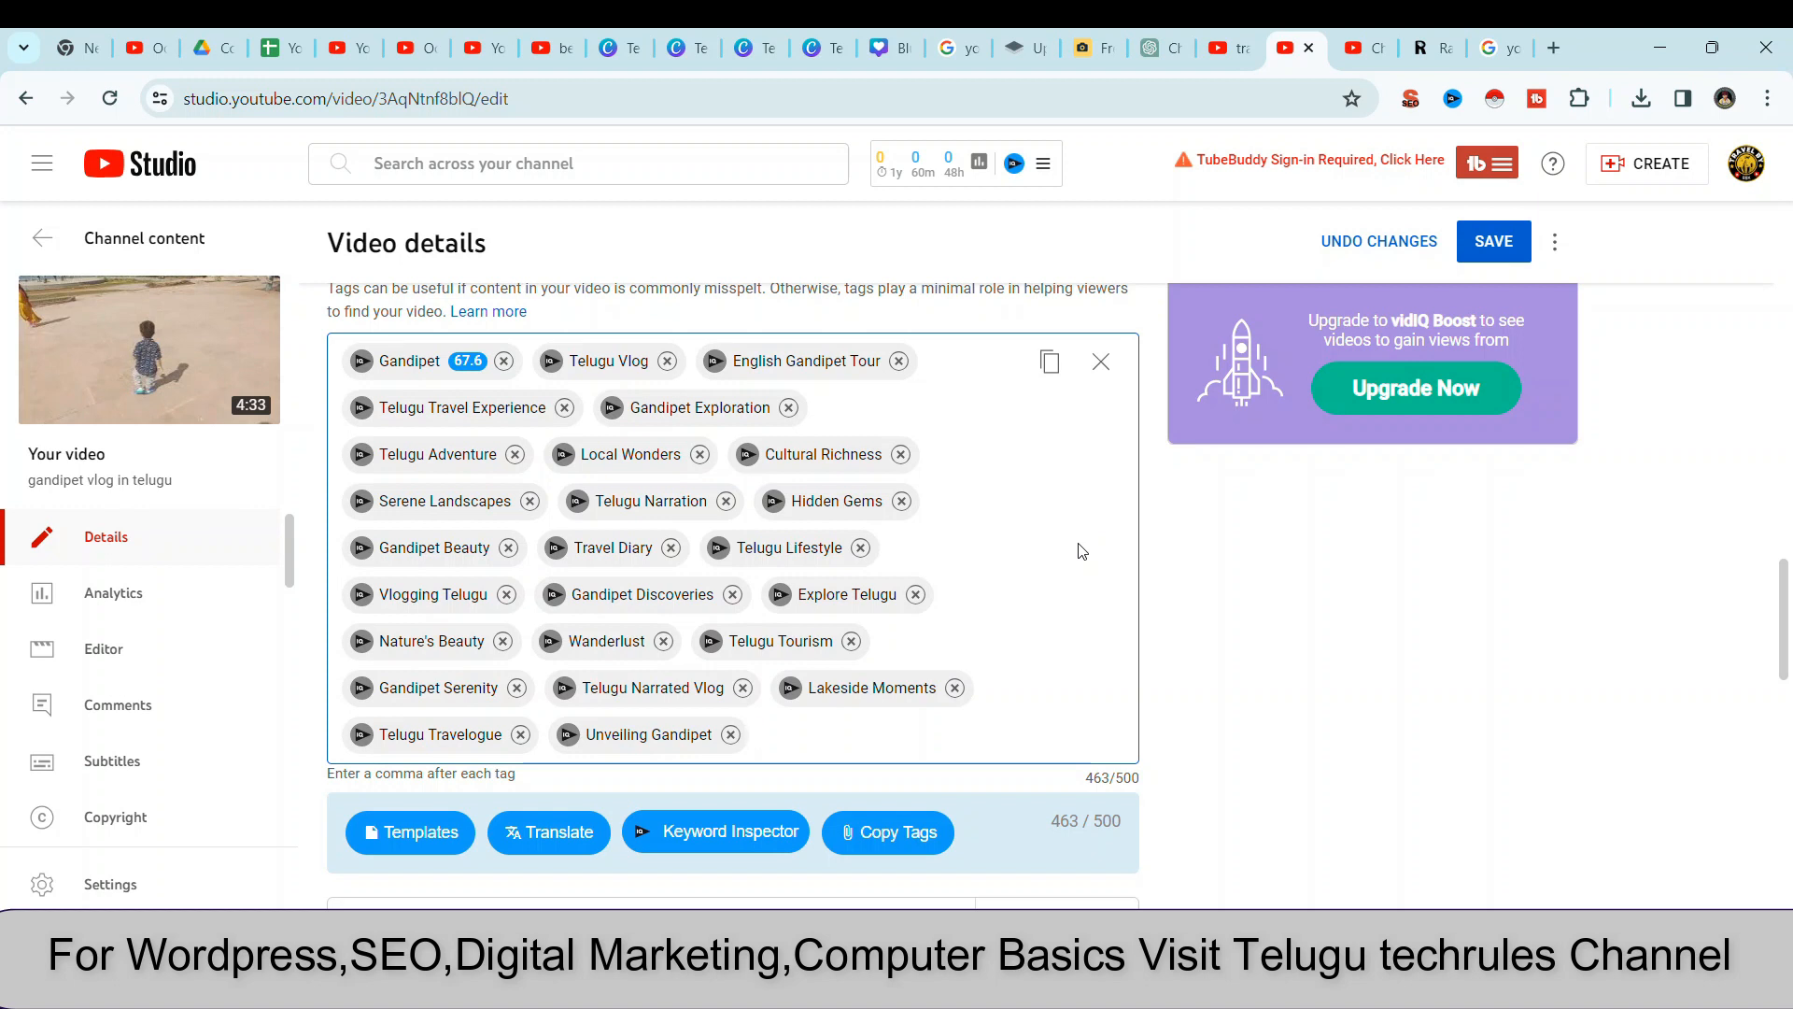
pyautogui.scroll(-2, 649, 526)
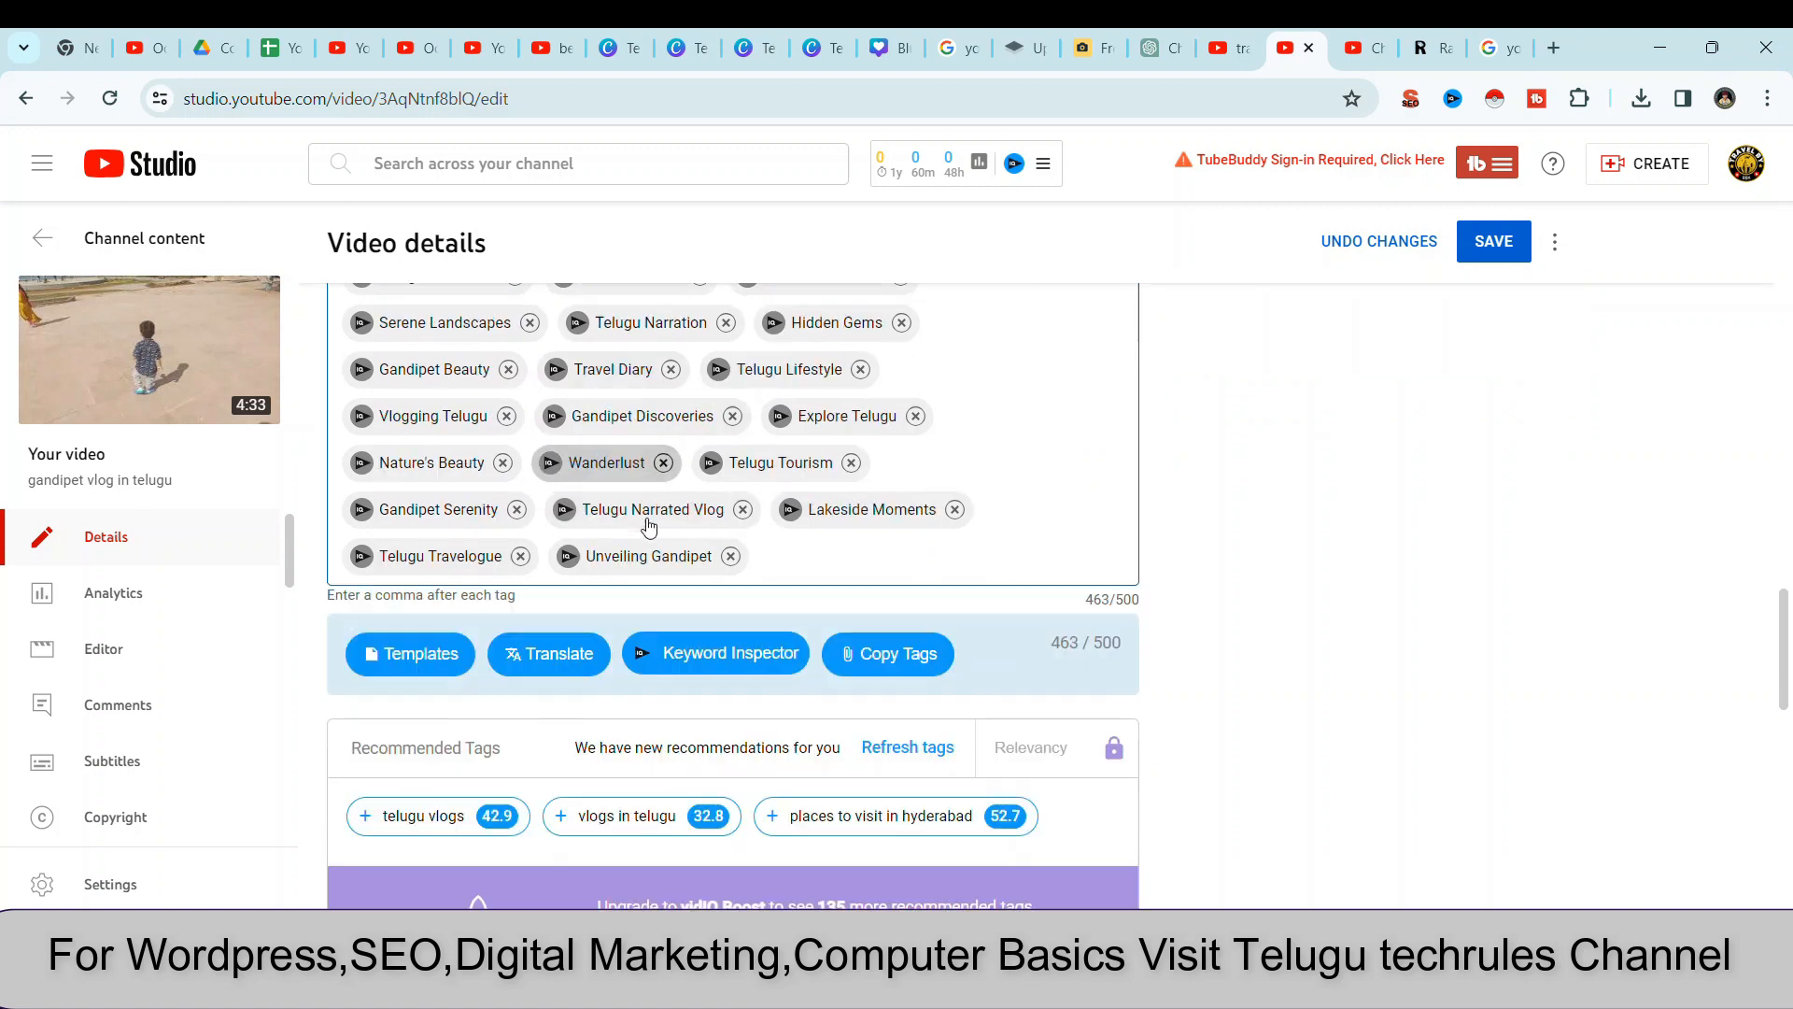
pyautogui.scroll(-4, 647, 523)
pyautogui.scroll(3, 658, 523)
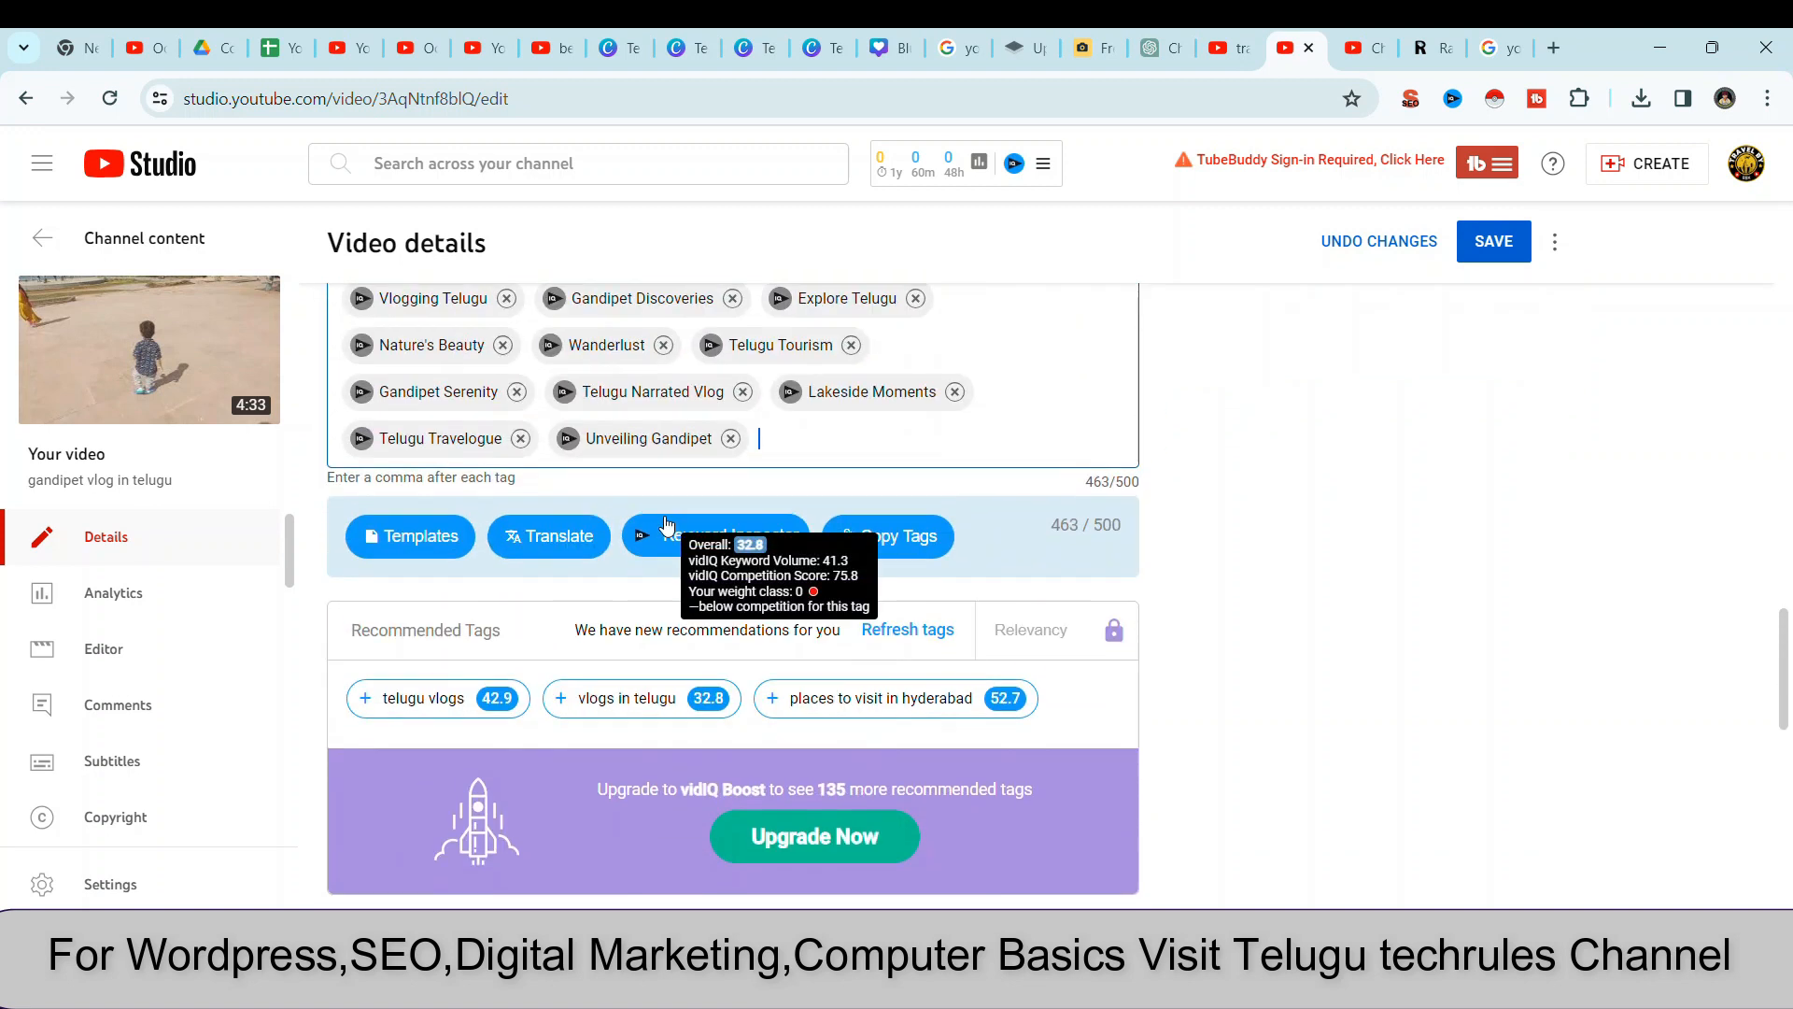
pyautogui.scroll(2, 665, 525)
pyautogui.scroll(-1, 529, 842)
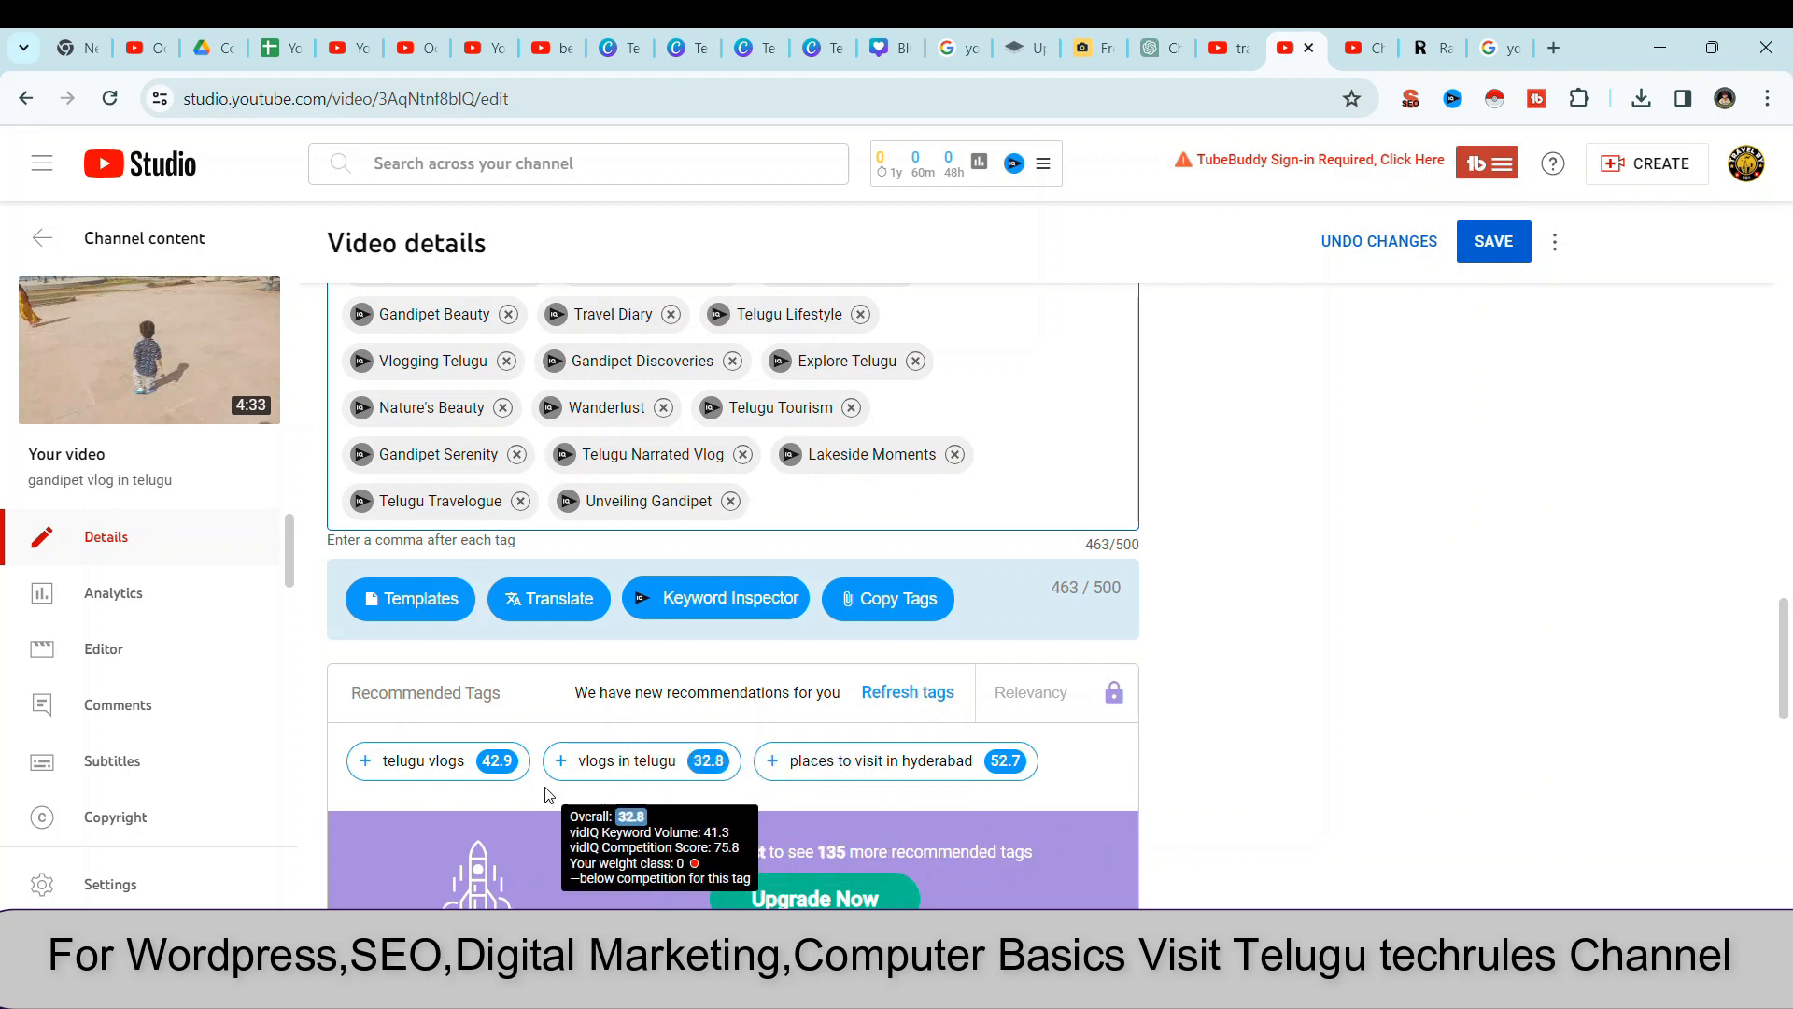
pyautogui.click(366, 761)
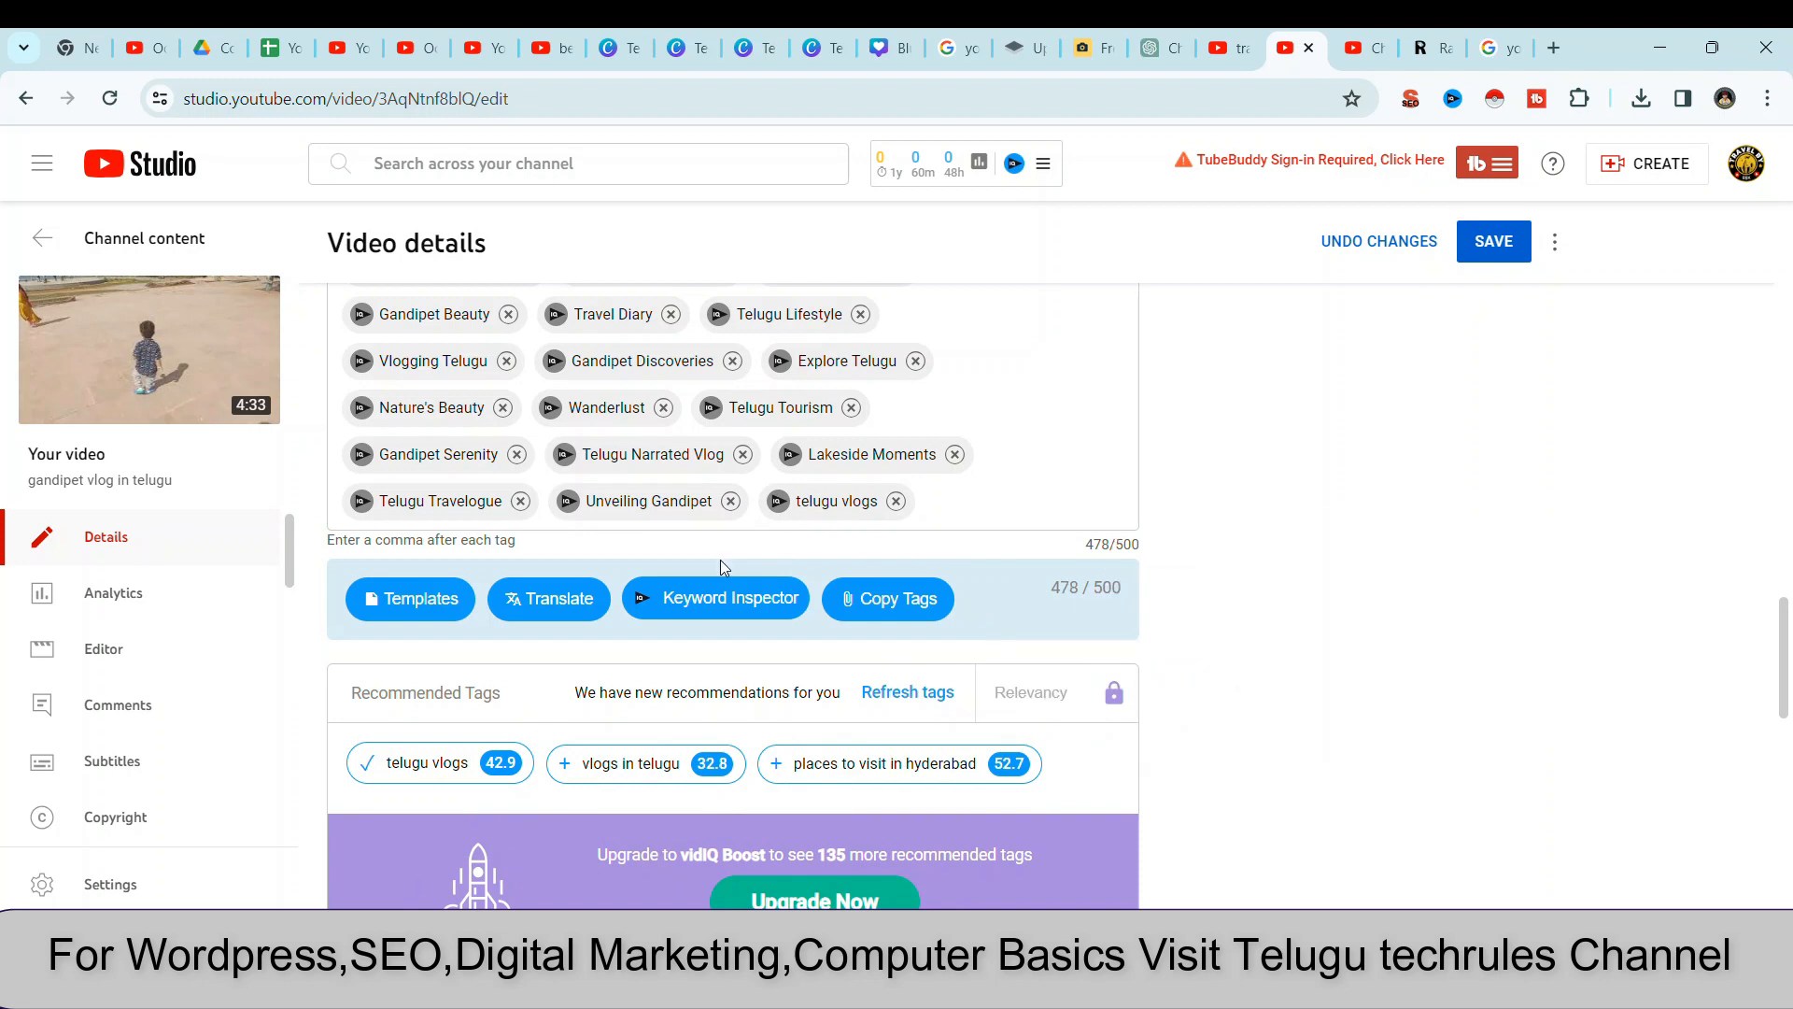
# Check the video's title, description and tags once more and save the changes to the video details.
pyautogui.scroll(5, 720, 560)
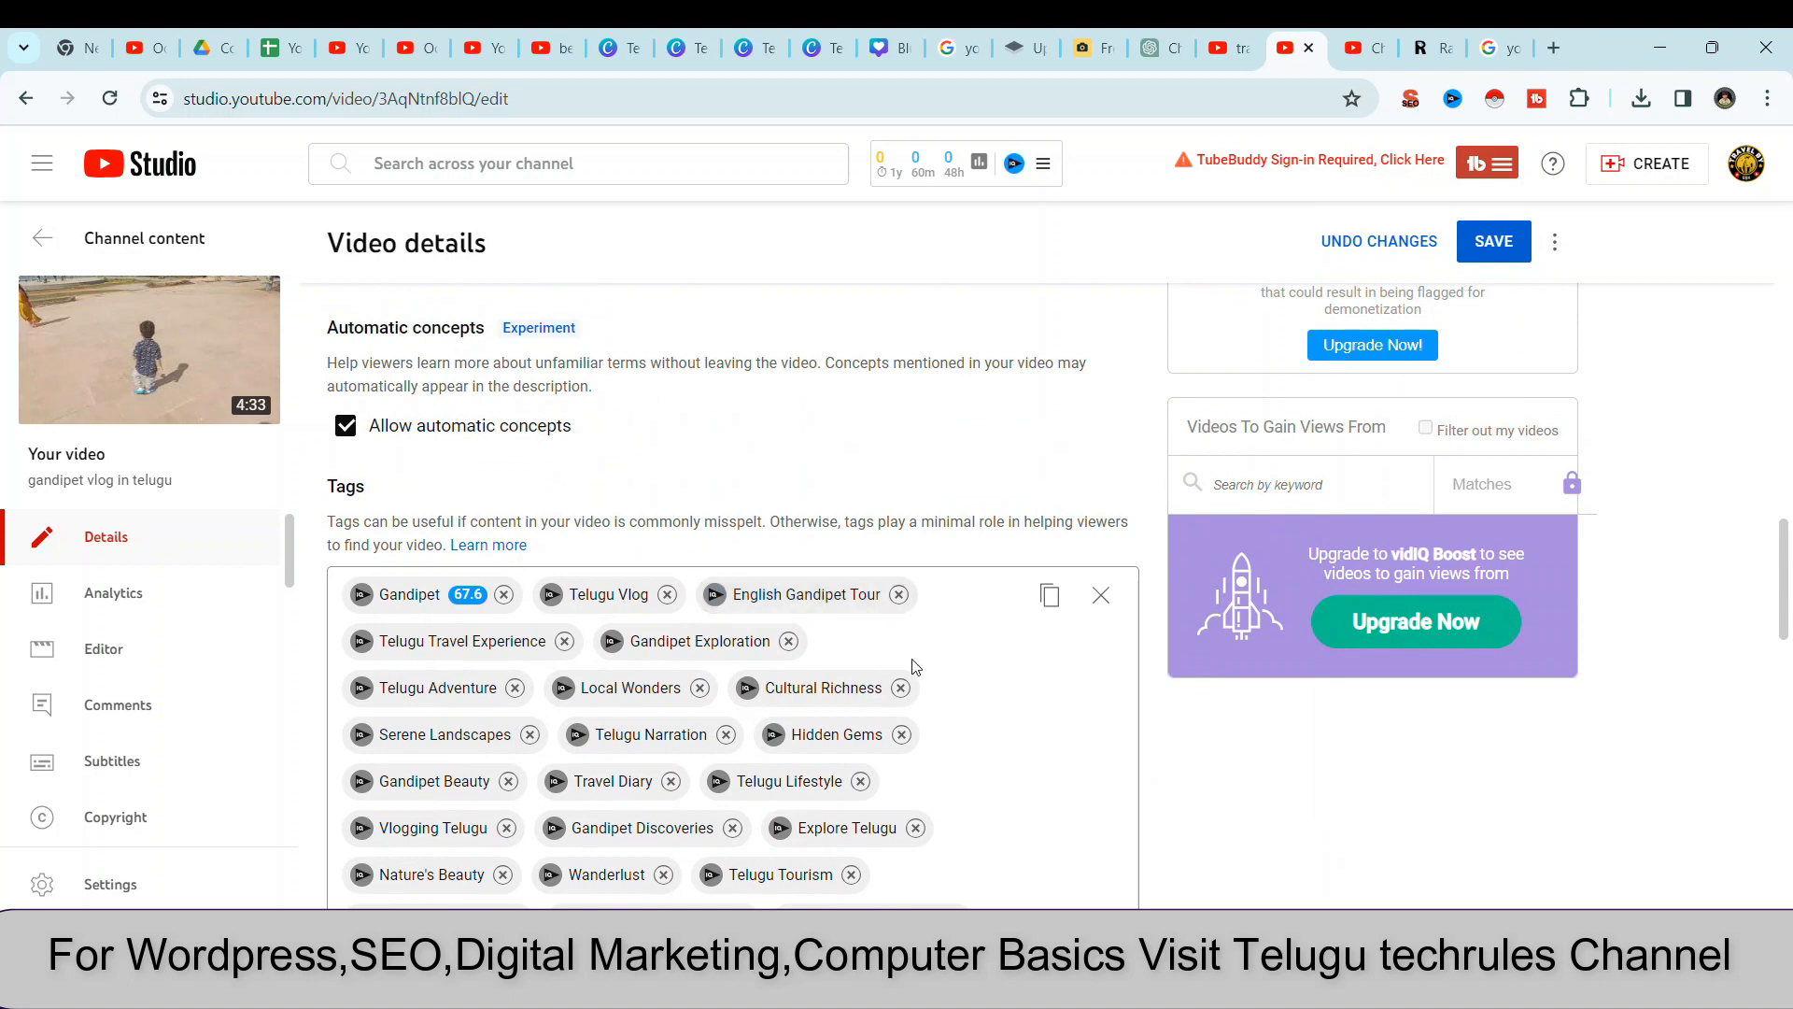
pyautogui.scroll(8, 616, 589)
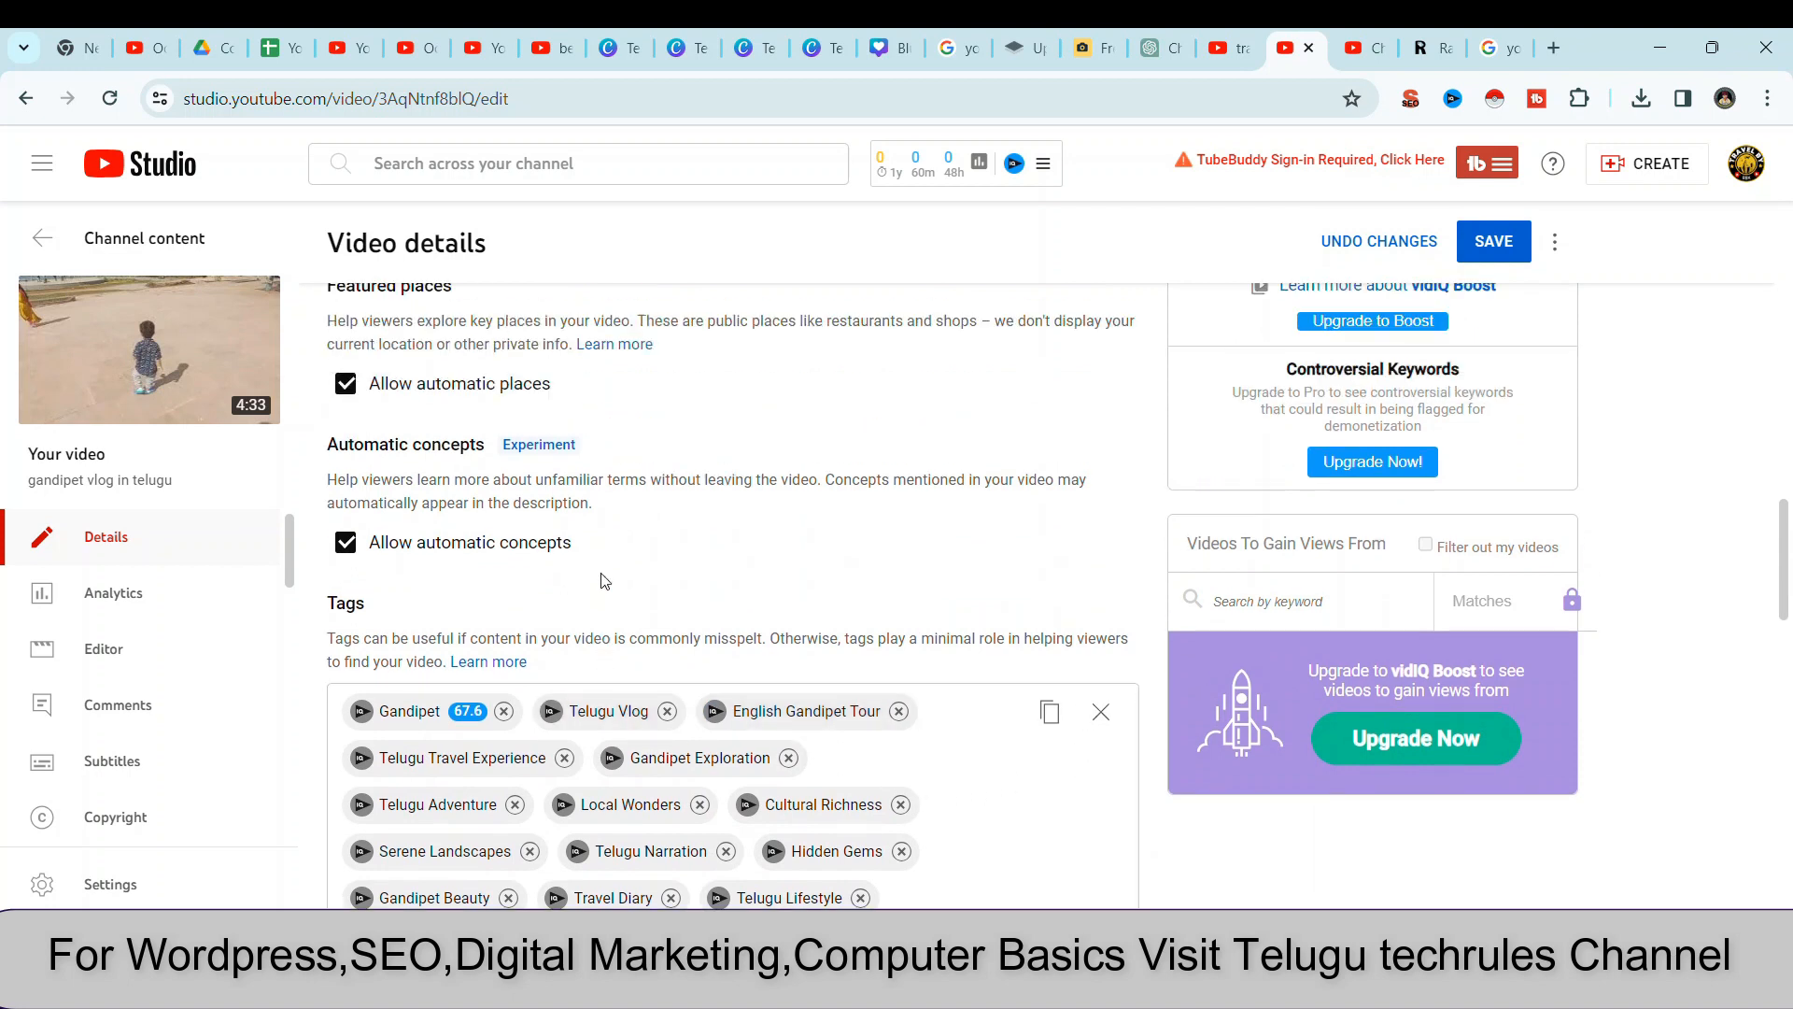
pyautogui.scroll(10, 611, 586)
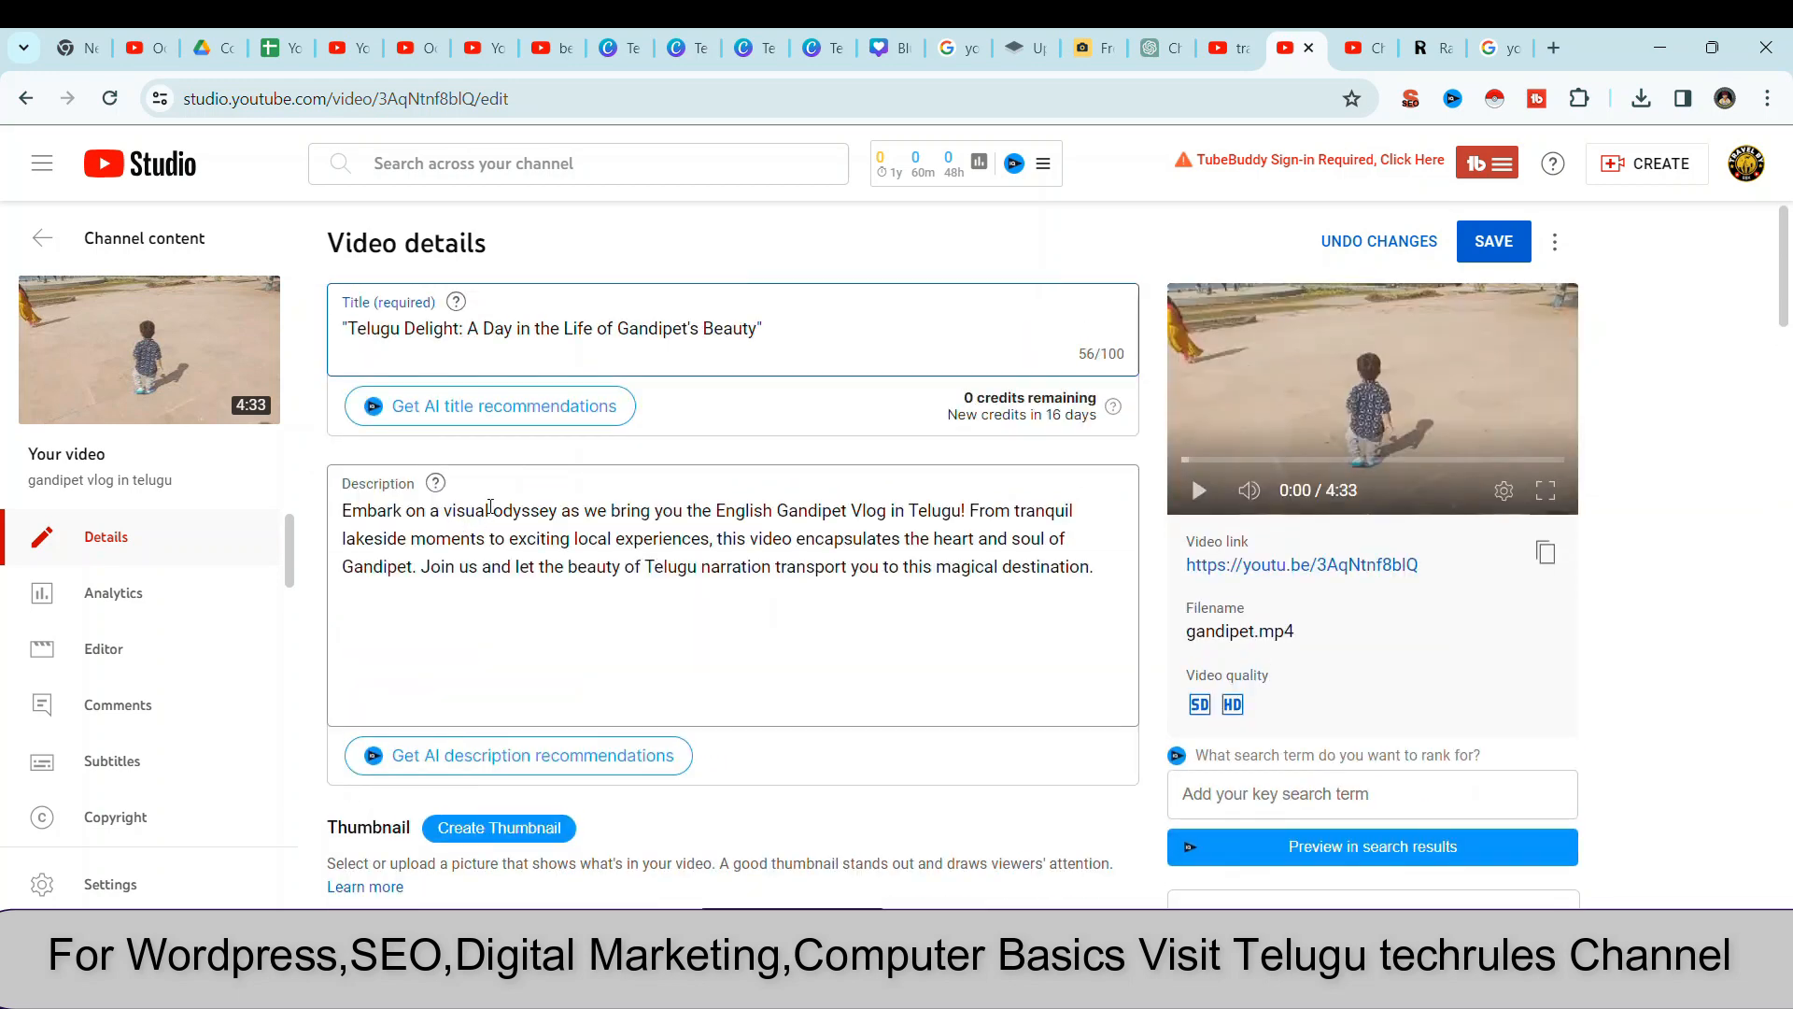
pyautogui.scroll(-18, 452, 594)
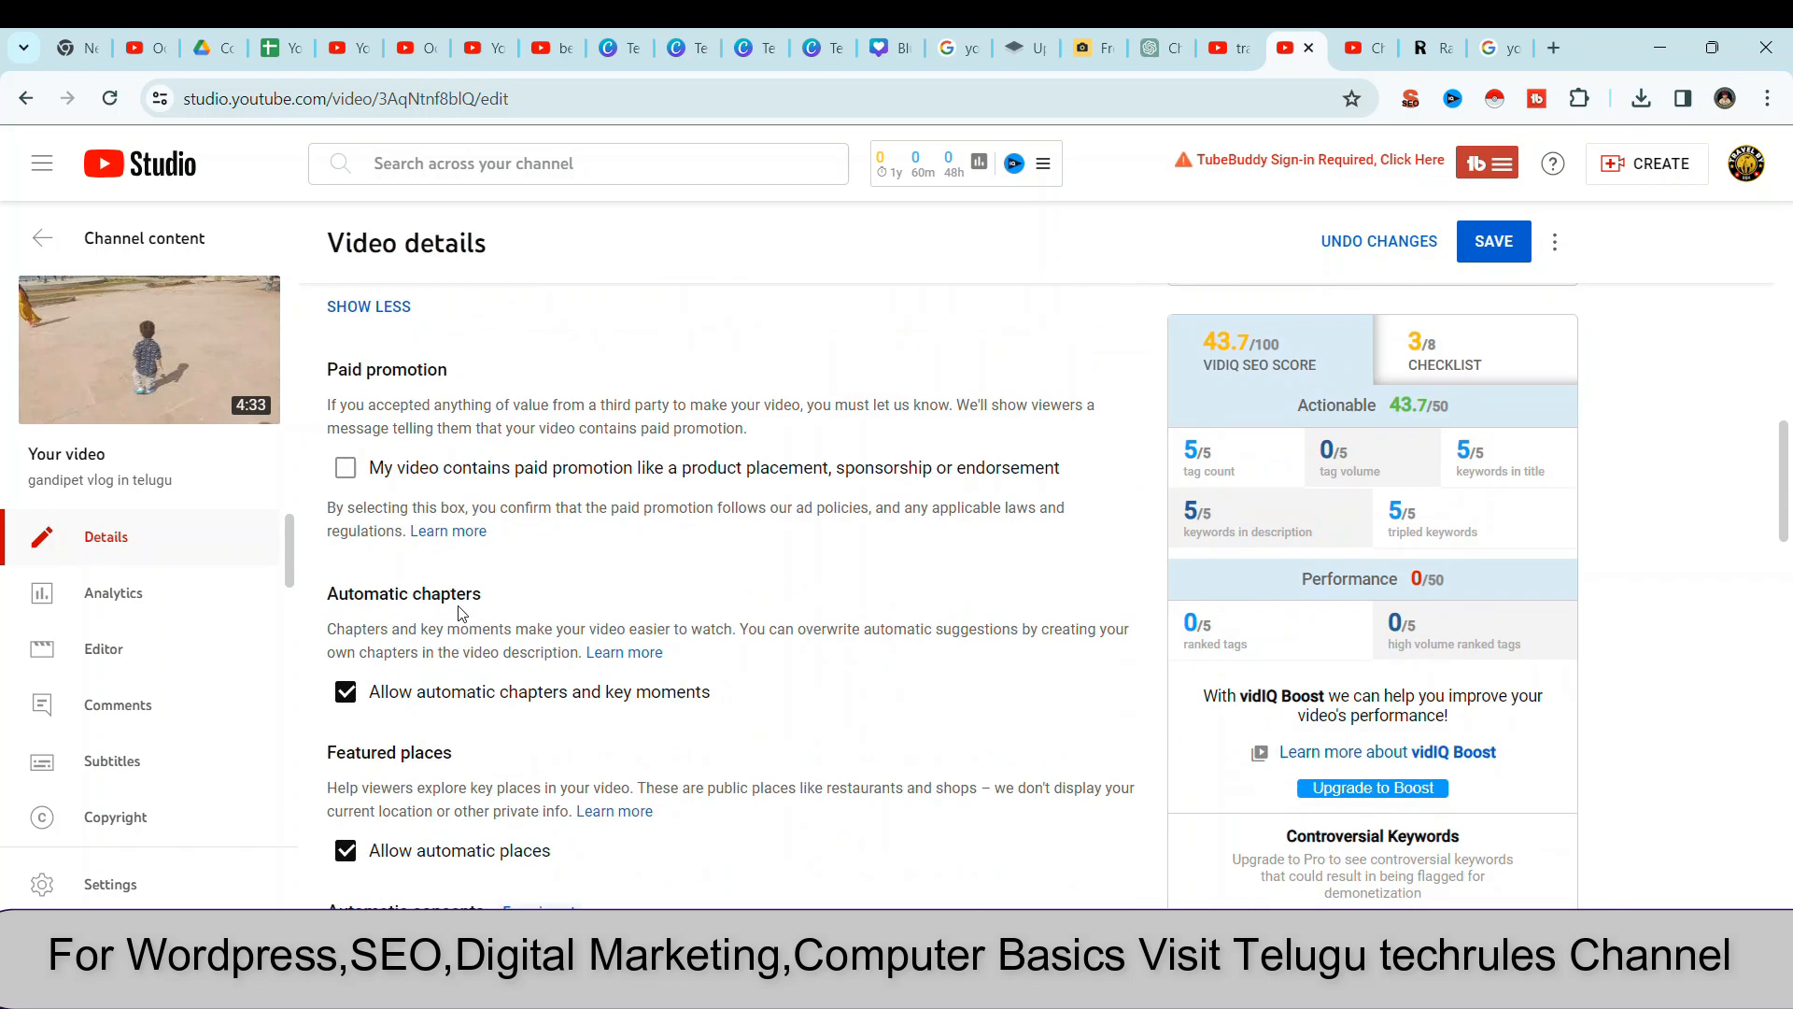
pyautogui.scroll(-3, 561, 677)
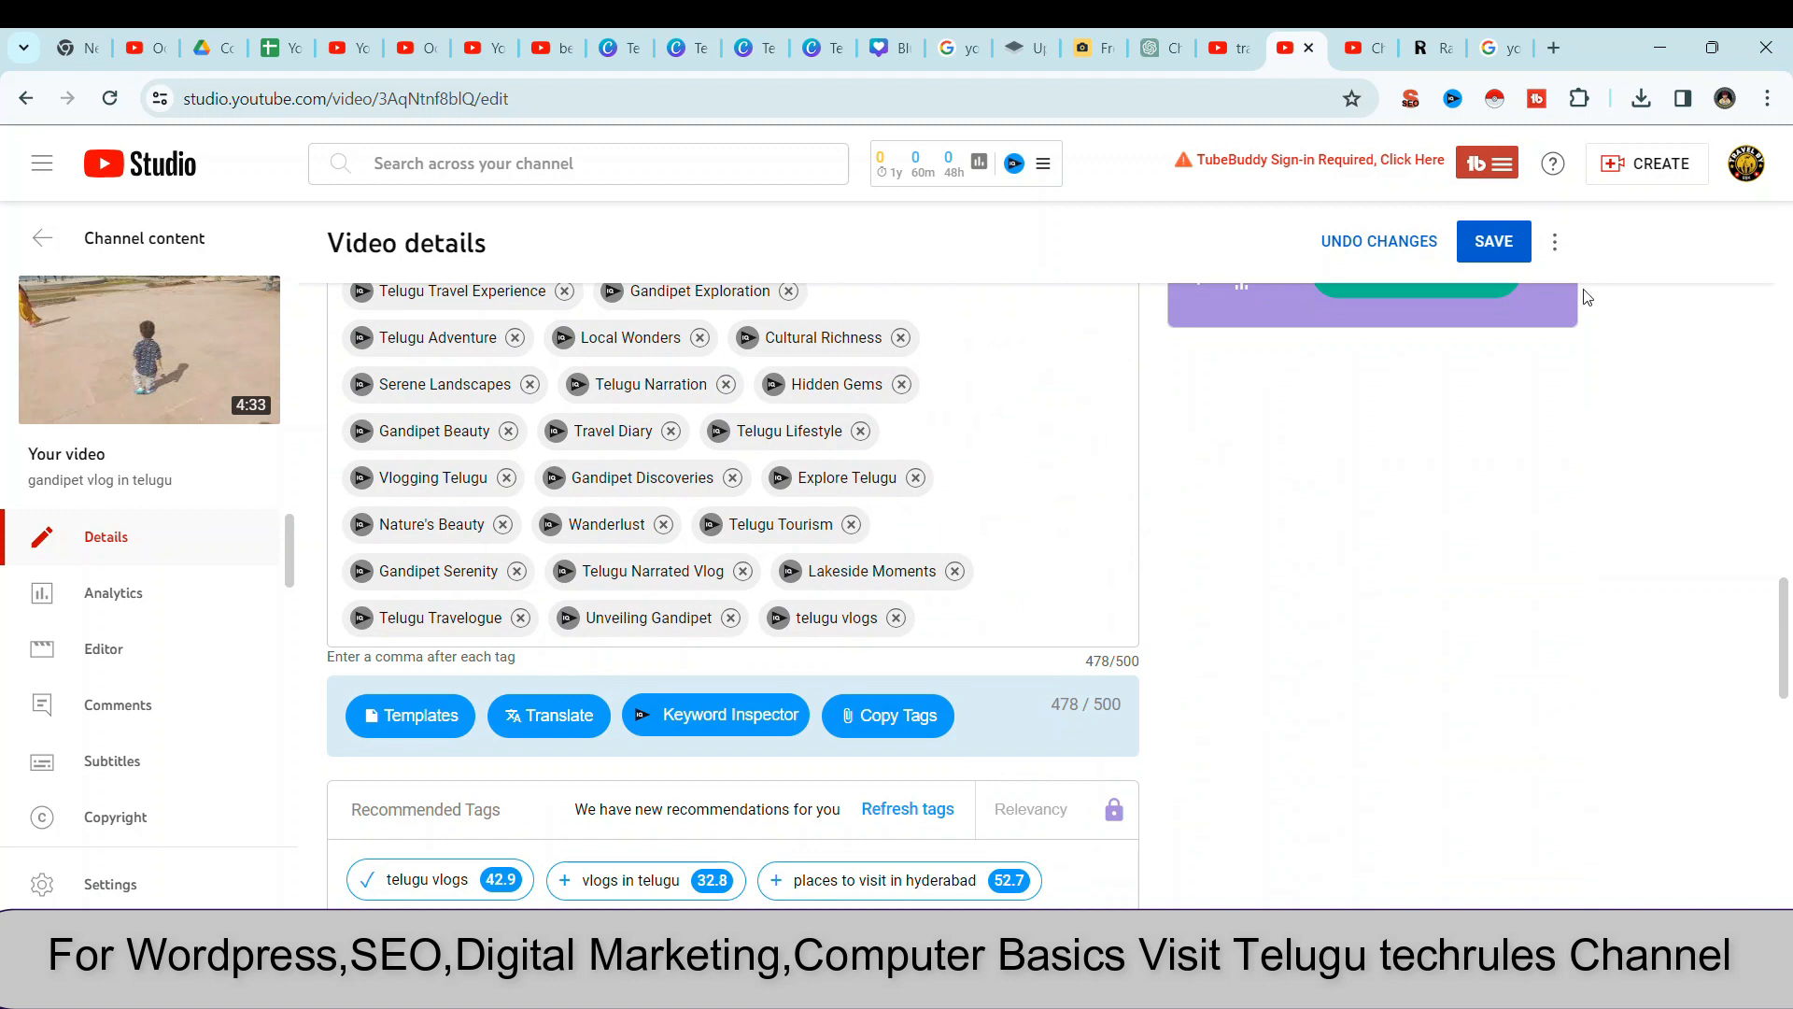
pyautogui.click(1495, 244)
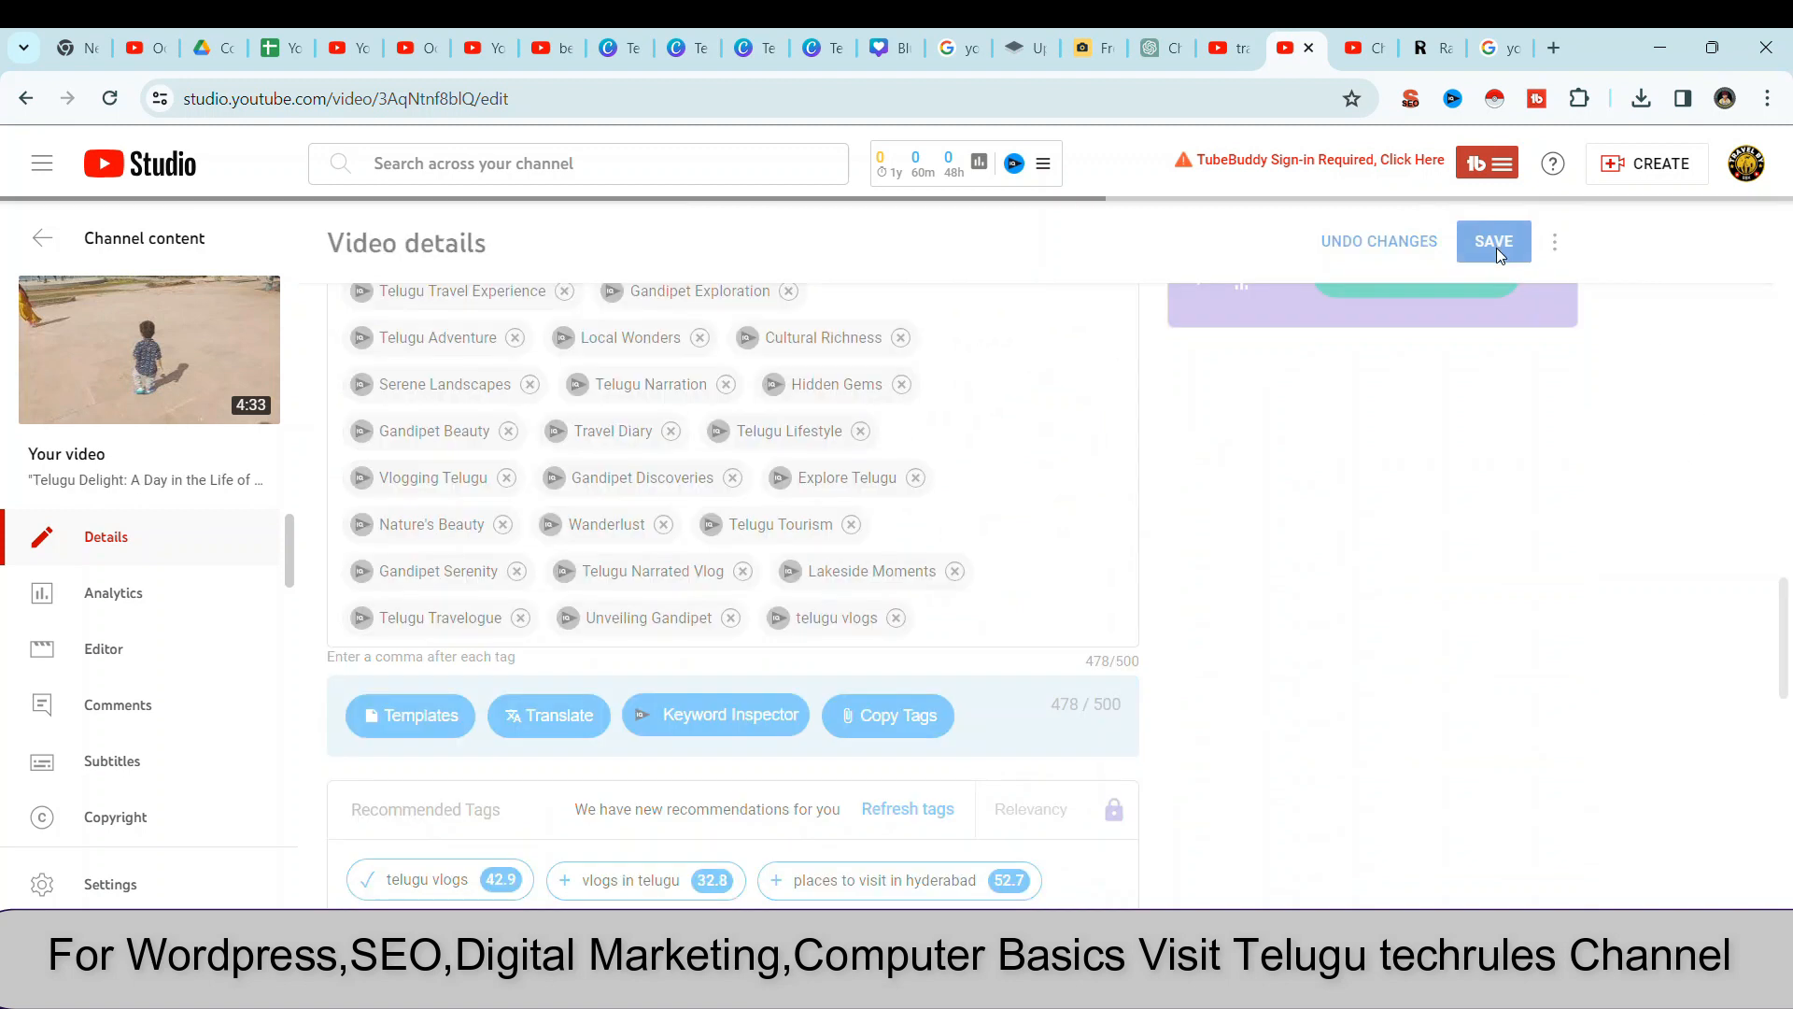